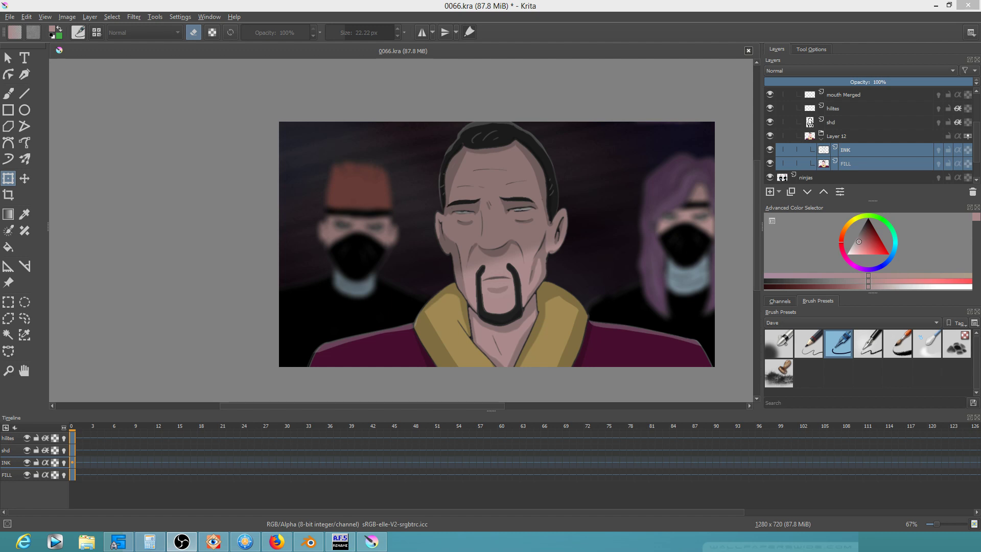
Ungroup Layer 12, save 0066.kra, and switch to the Blender video edit
left_click(799, 7)
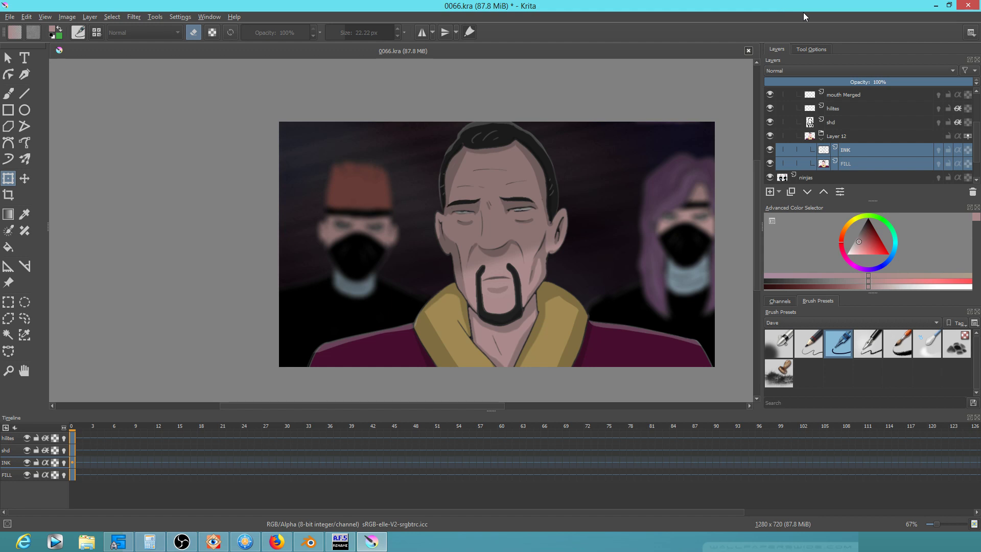
key("ctrl+alt+g")
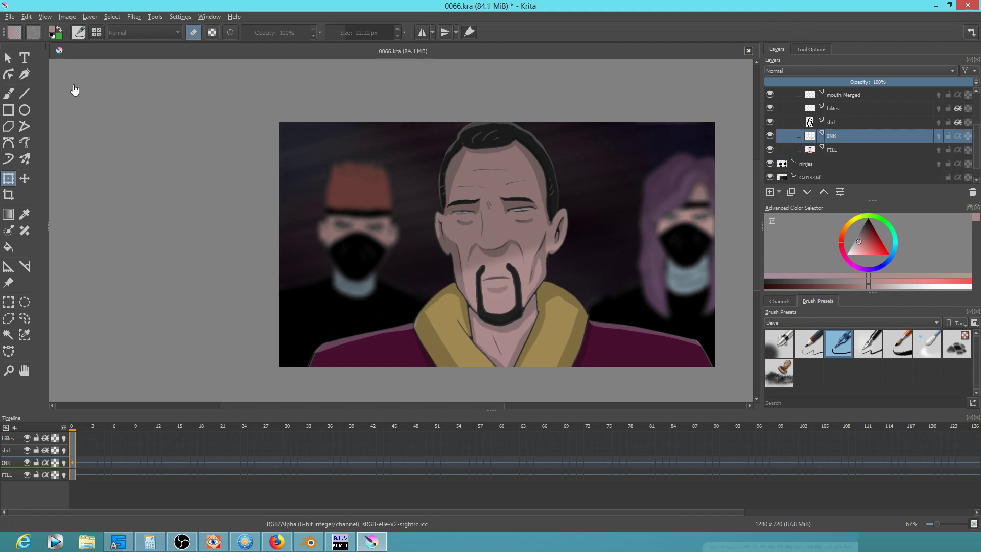
left_click(10, 17)
left_click(23, 62)
scroll(977, 151, "up", 2)
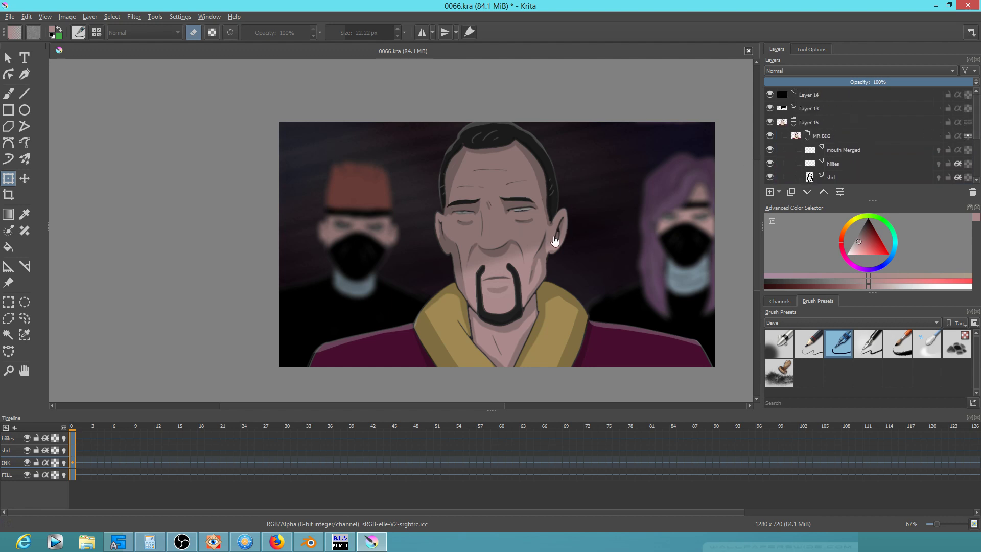
left_click(309, 541)
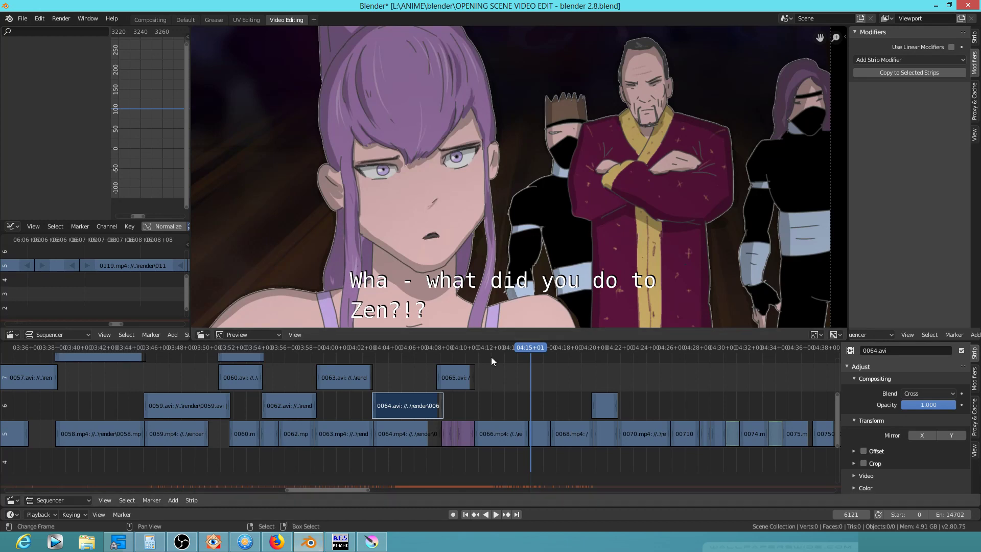
Scrub and play the opening-scene edit around the 0064 shot, then return to Krita
left_click_drag(479, 390, 497, 400)
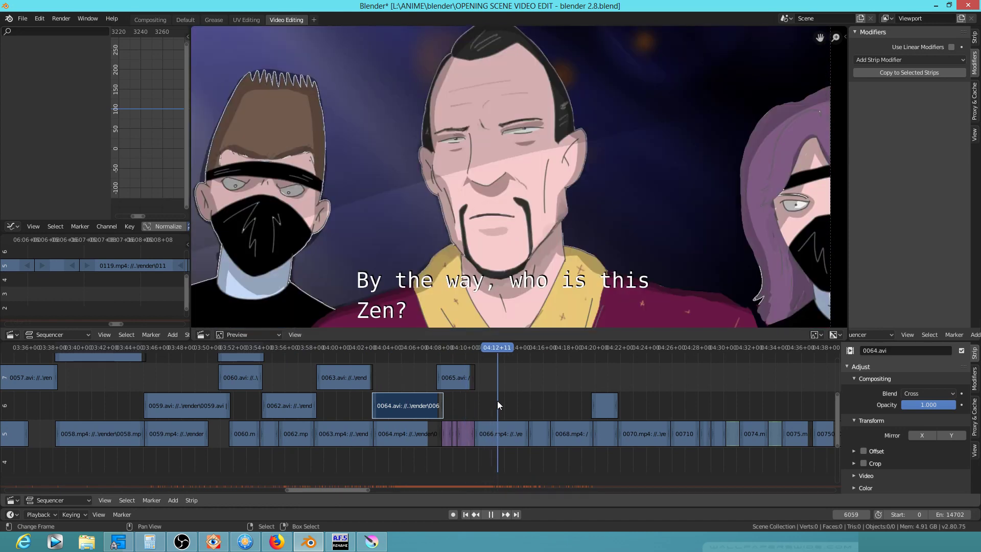
key("space")
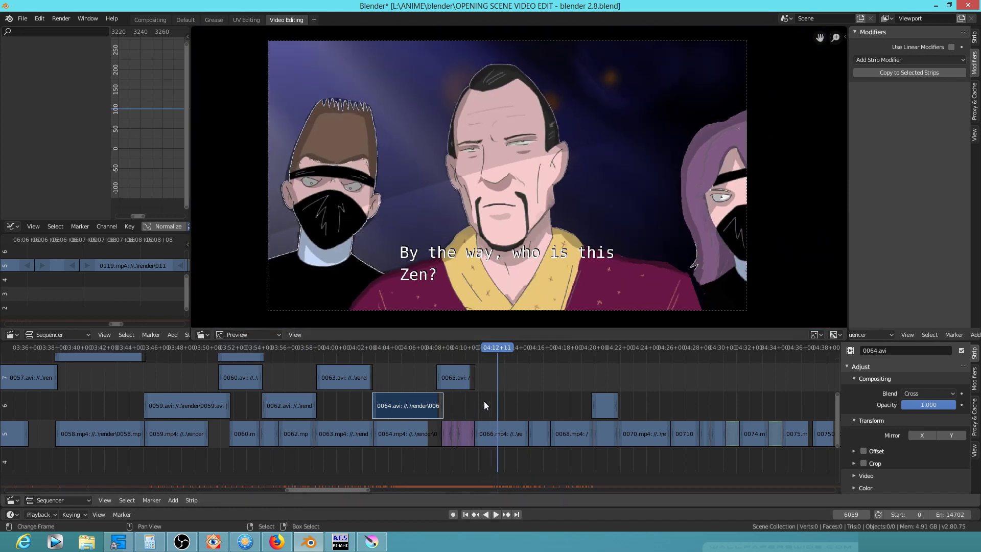
left_click(400, 381)
key("space")
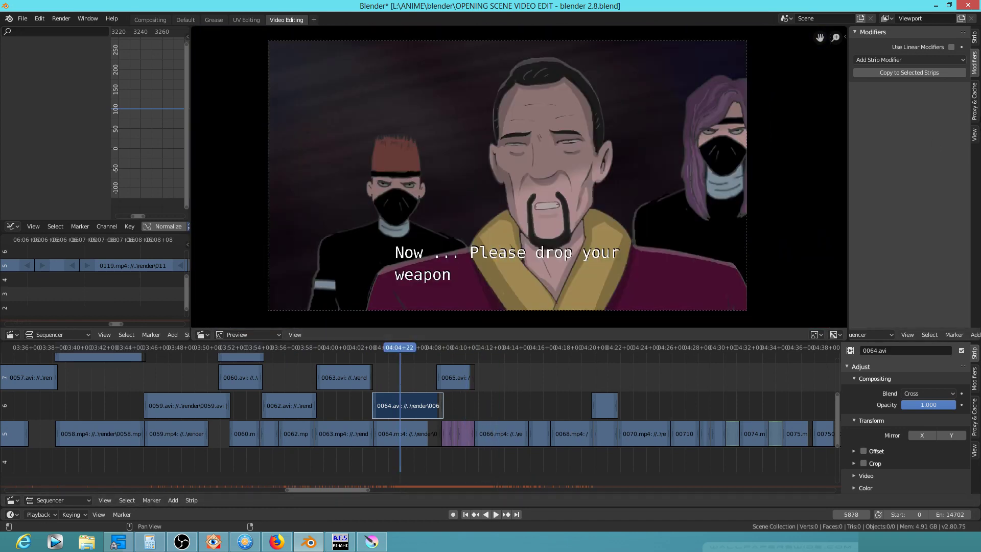
left_click(371, 541)
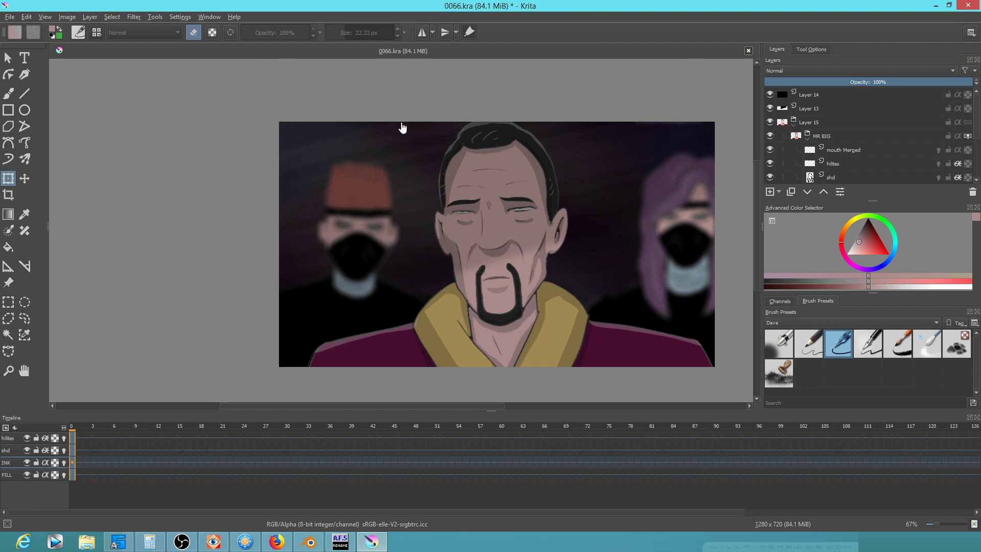
left_click(135, 18)
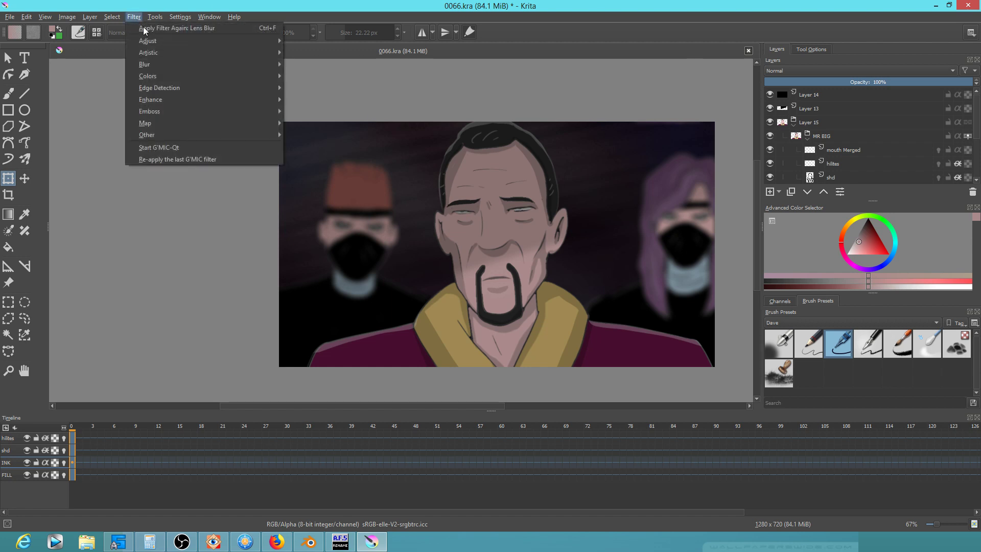
mouse_move(155, 63)
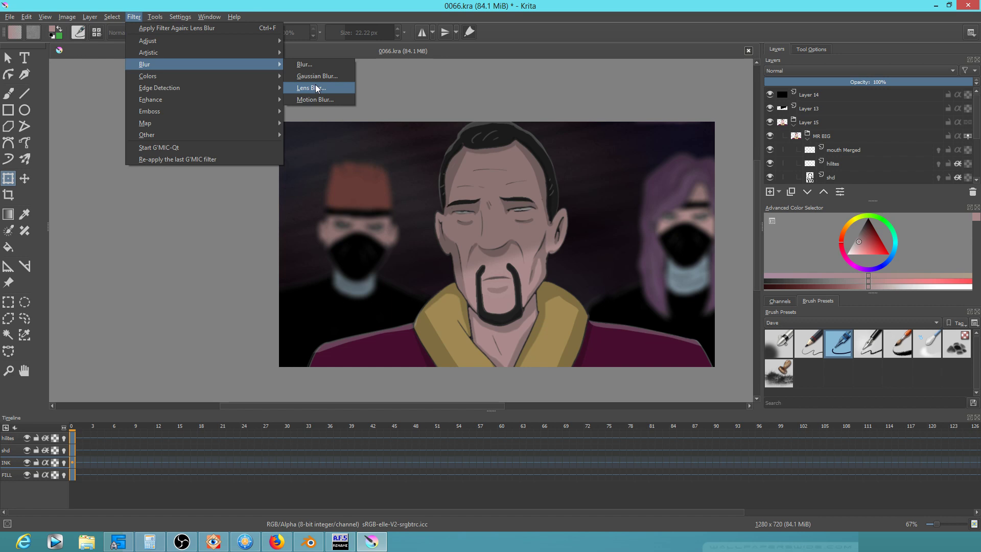
left_click(354, 7)
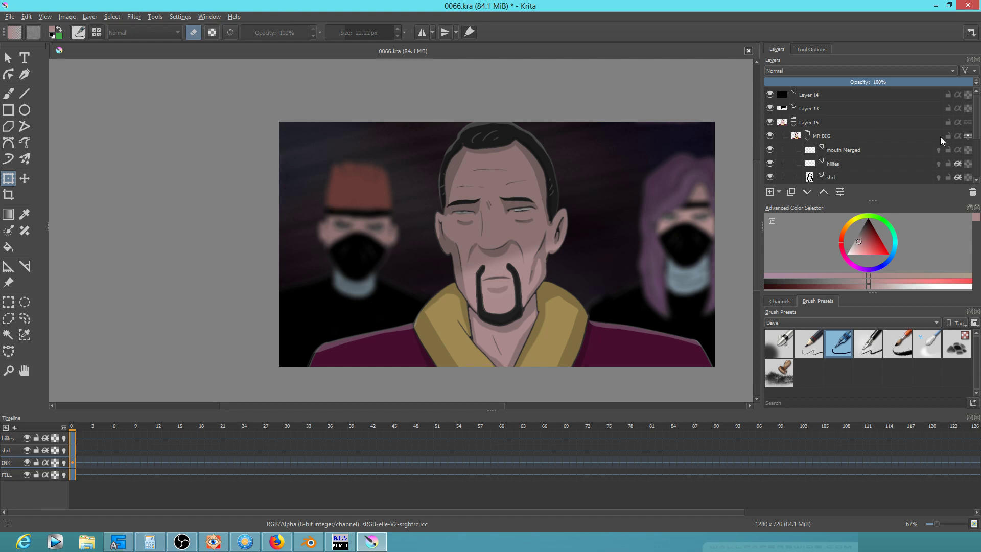
scroll(975, 123, "down", 2)
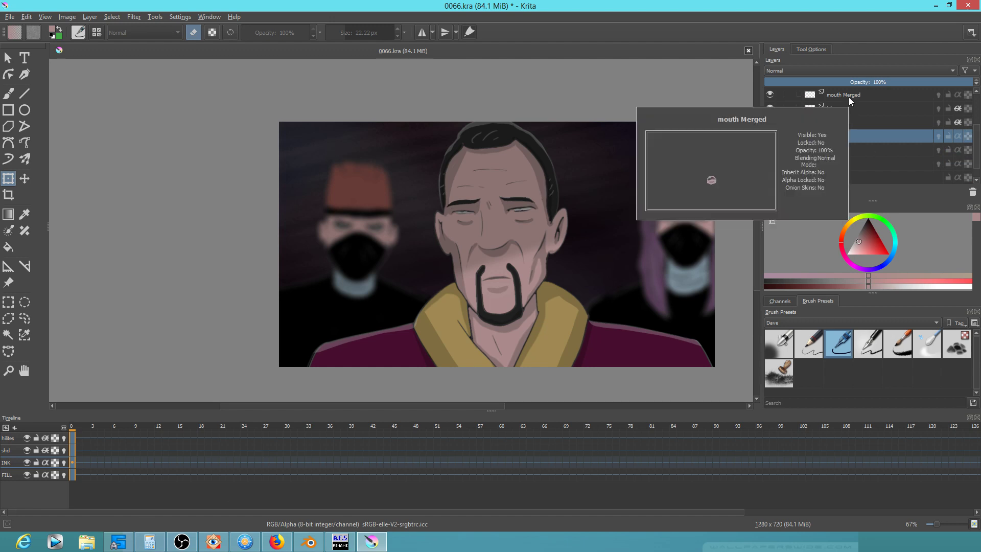
Save 0066.kra and toggle the INK and FILL layers off and on to compare
left_click(10, 17)
left_click(17, 64)
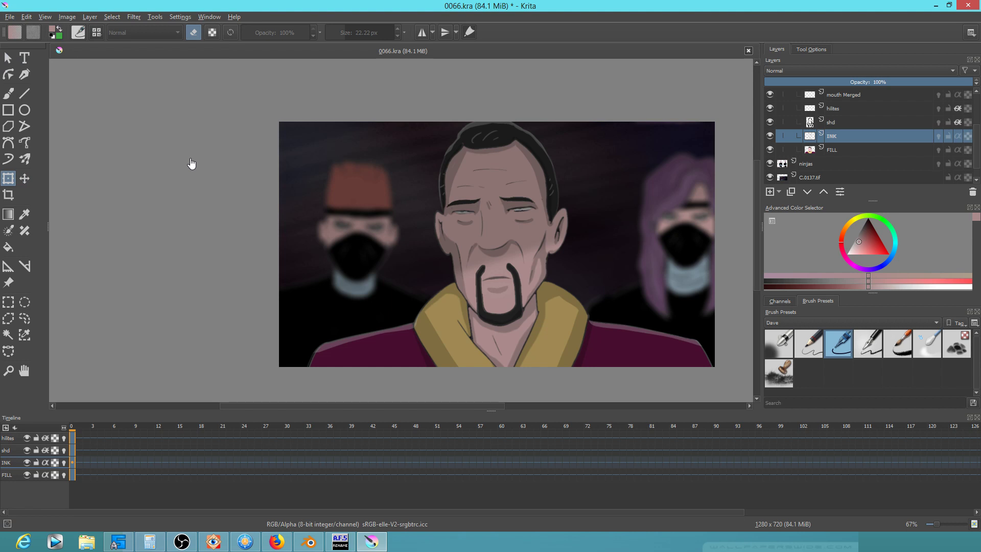
left_click(771, 135)
left_click(771, 136)
left_click(771, 149)
left_click(771, 149)
Play through the animation and stop on frame 56
mouse_move(85, 428)
left_mouse_down()
mouse_move(574, 423)
mouse_move(69, 440)
left_mouse_up()
key("space")
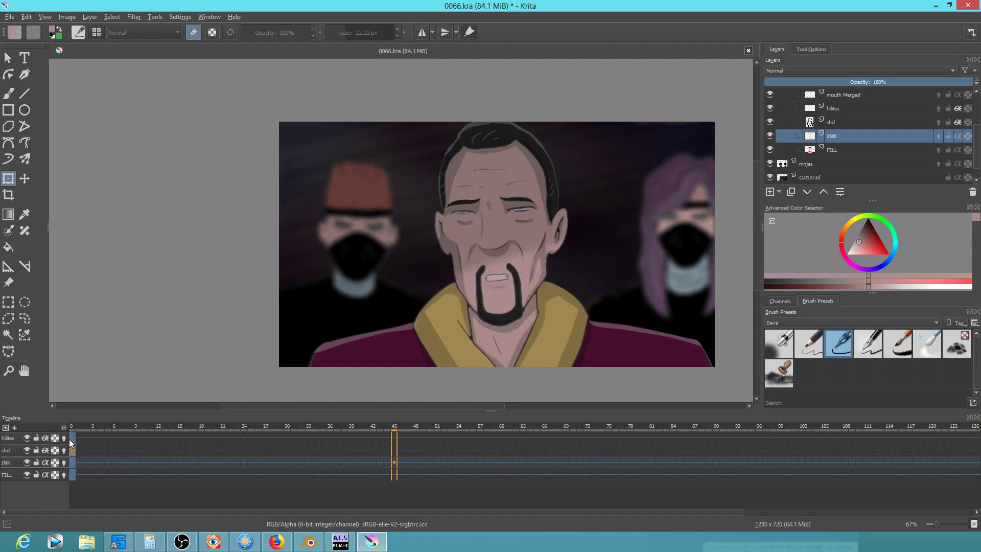
left_click_drag(405, 428, 473, 424)
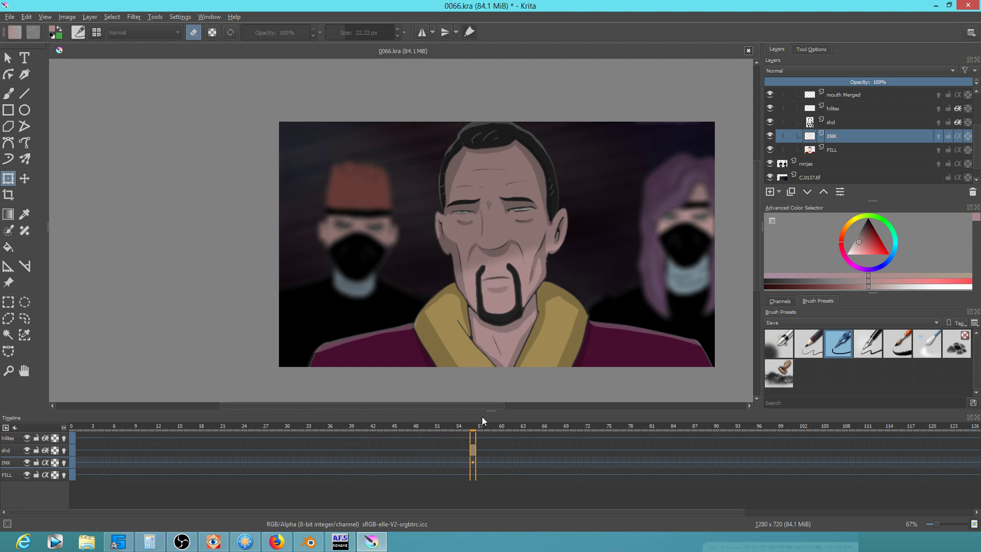
scroll(500, 230, "up", 3)
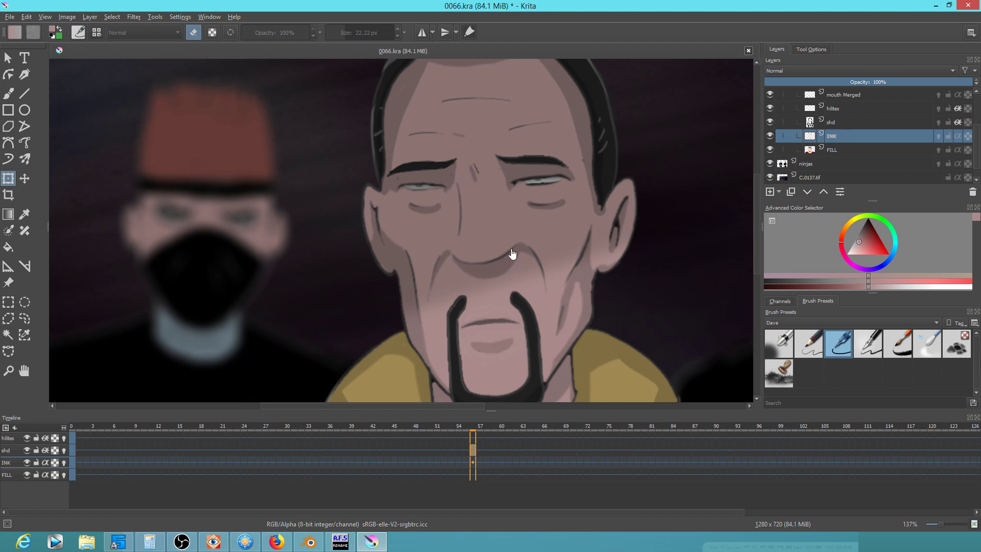
Liquify the INK lines of the face on frame 56, pushing them right and up
left_click(453, 214)
mouse_move(517, 197)
left_mouse_down()
mouse_move(563, 158)
mouse_move(510, 126)
mouse_move(551, 165)
mouse_move(533, 152)
mouse_move(463, 167)
mouse_move(492, 127)
mouse_move(447, 229)
left_mouse_up()
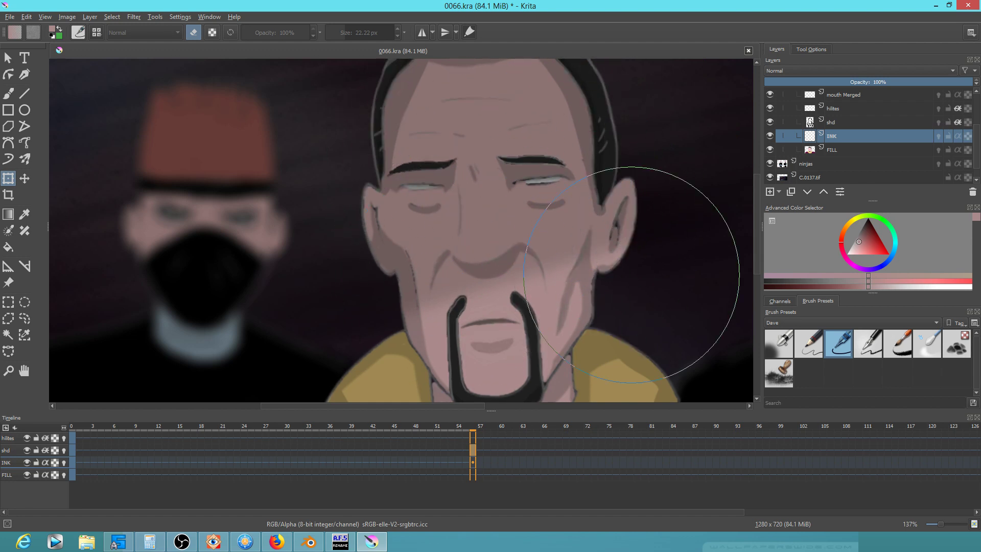
left_click(842, 149)
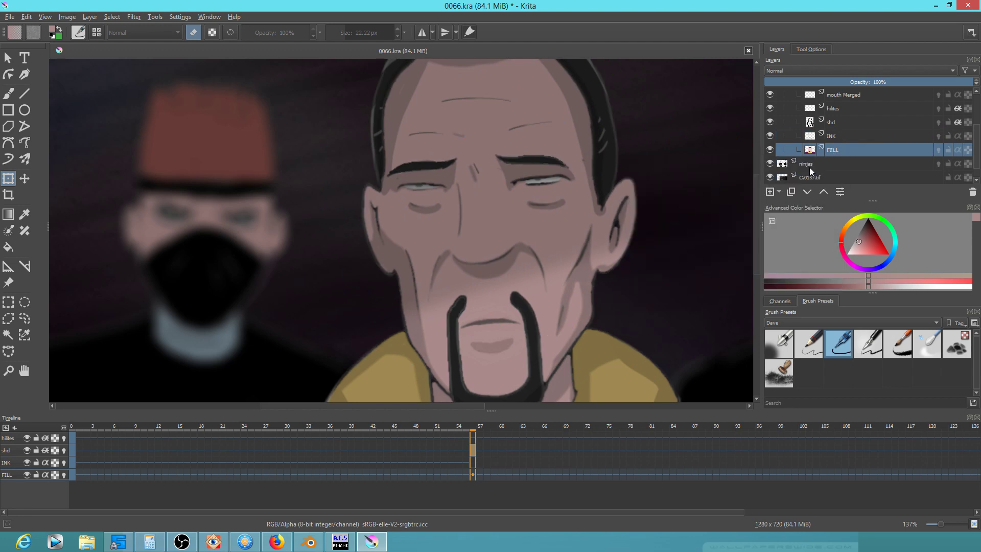
Liquify the FILL layer so the eyes, brows and ear match the ink
left_click(537, 244)
mouse_move(549, 198)
left_mouse_down()
mouse_move(540, 149)
mouse_move(538, 239)
mouse_move(551, 207)
left_mouse_up()
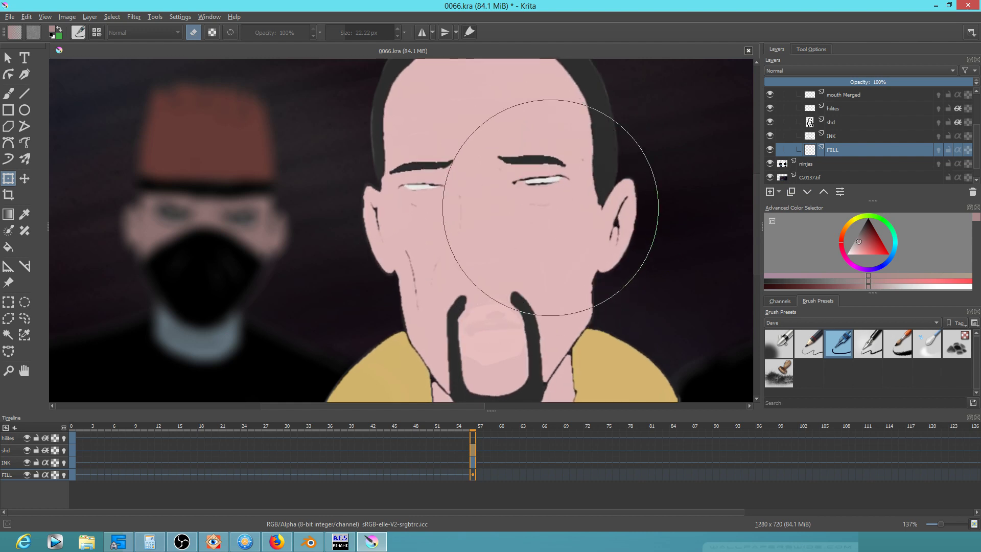
left_click(847, 137)
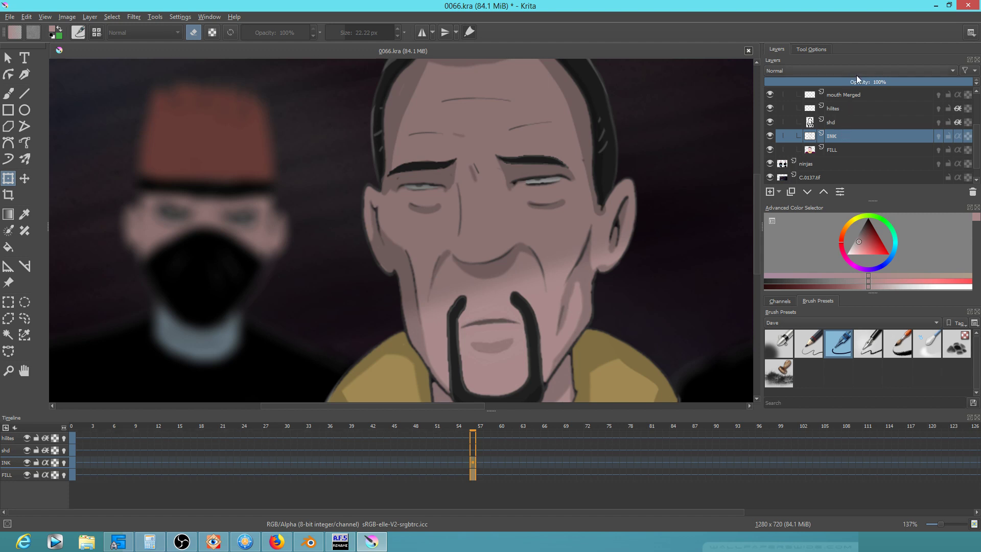
Select the hilites, shd, INK and FILL layers together
left_click(839, 149, "ctrl")
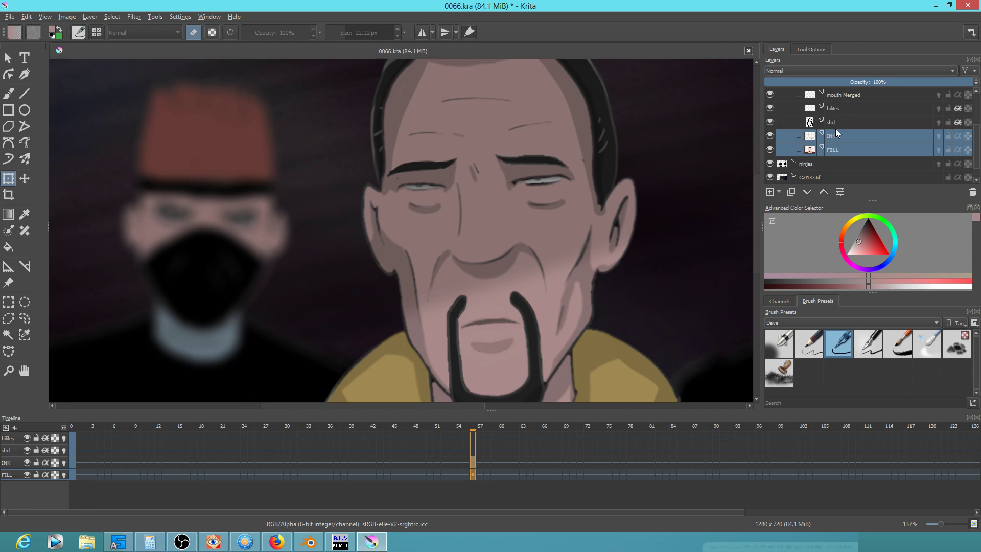
left_click(840, 123, "ctrl")
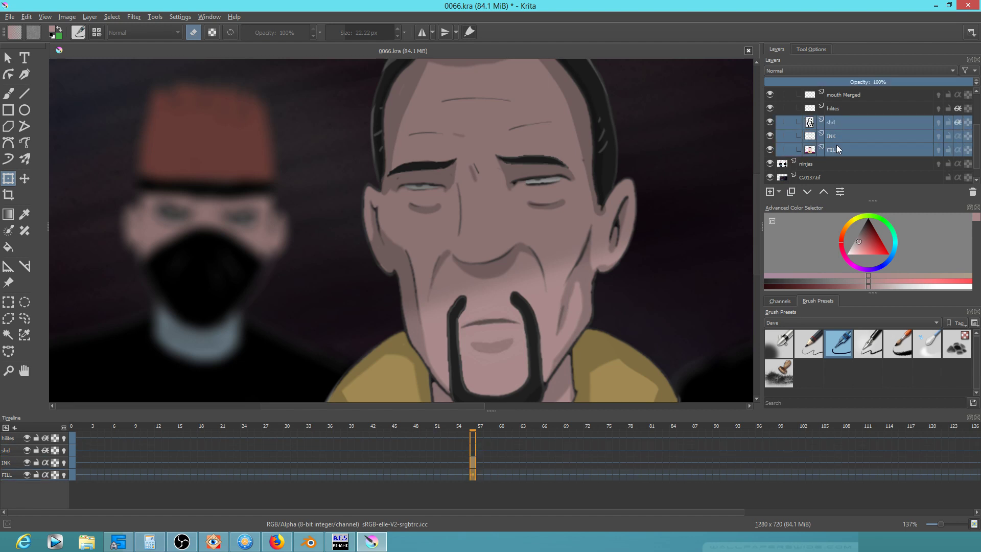
left_click(768, 107)
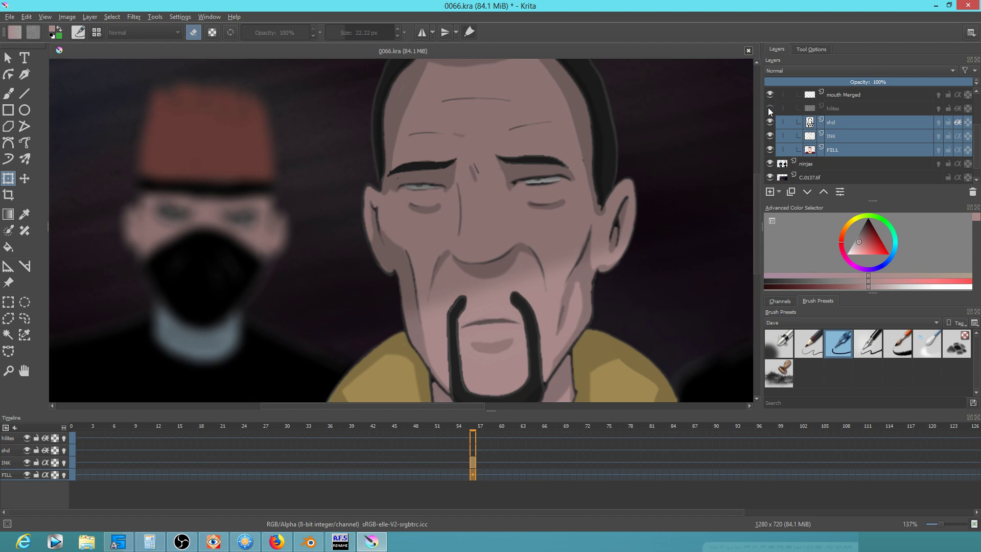
left_click(770, 107)
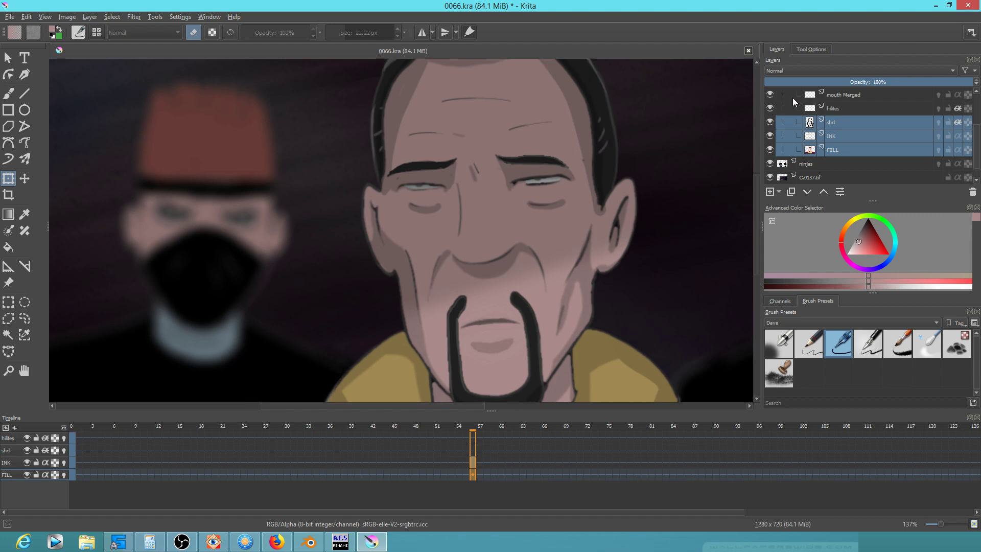
left_click(846, 108)
left_click_drag(978, 150, 978, 138)
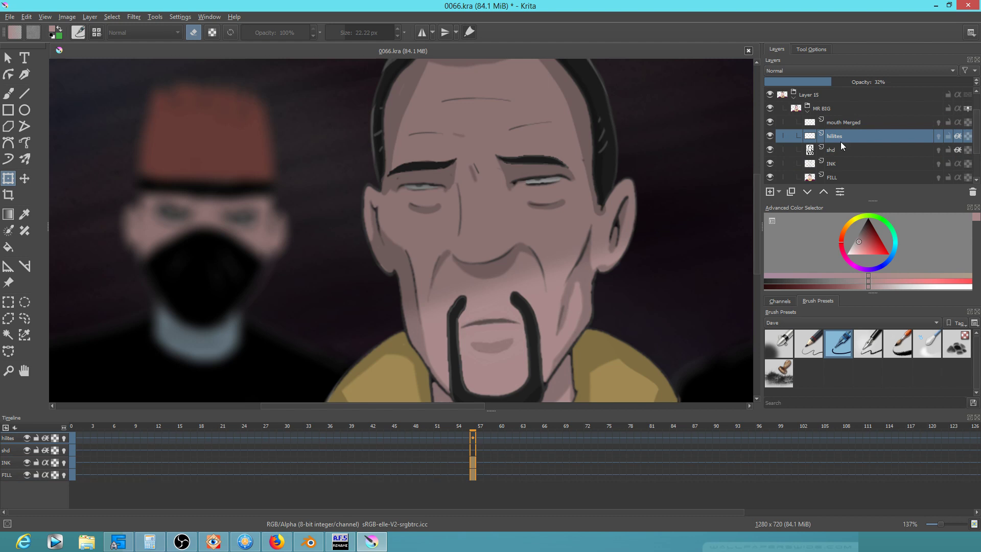
left_click(817, 95)
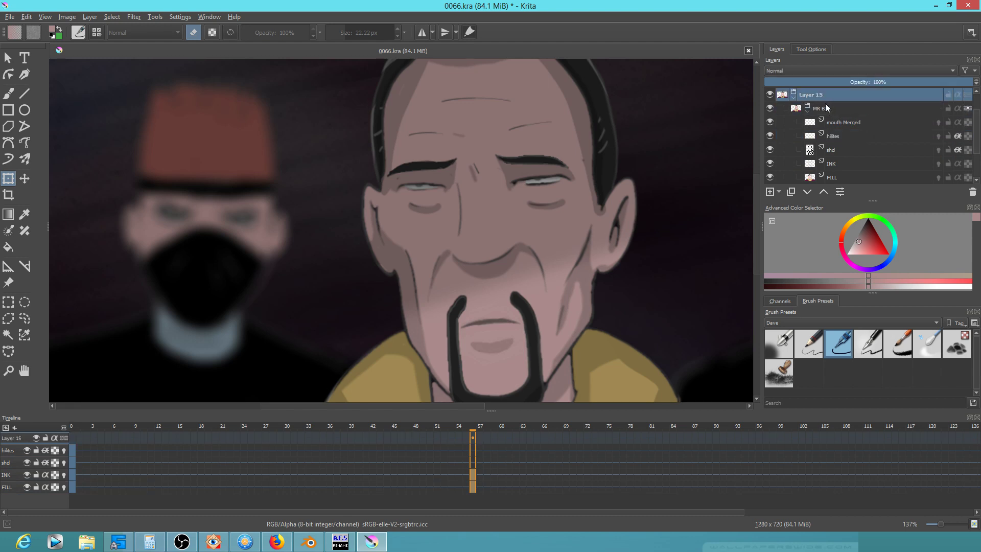
left_click(826, 109)
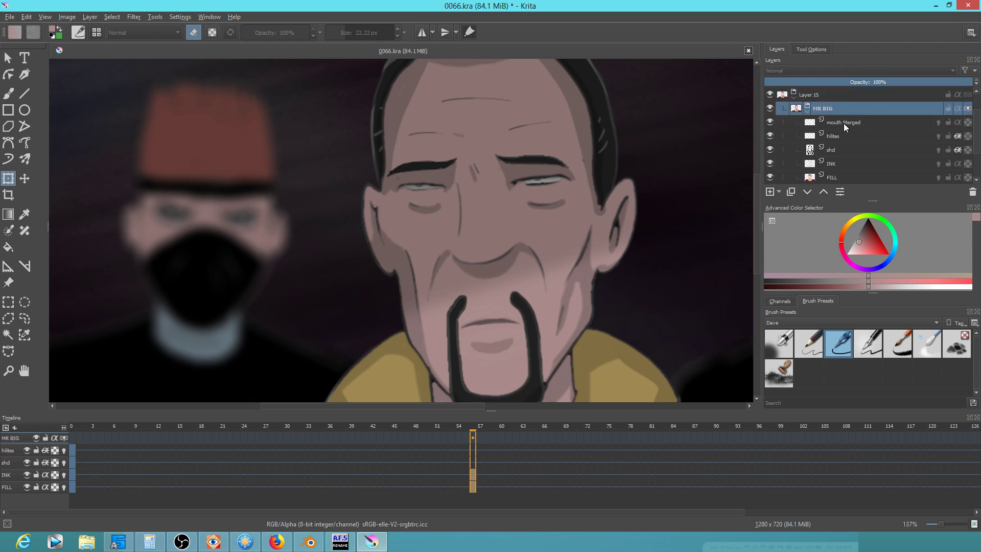
mouse_move(843, 124)
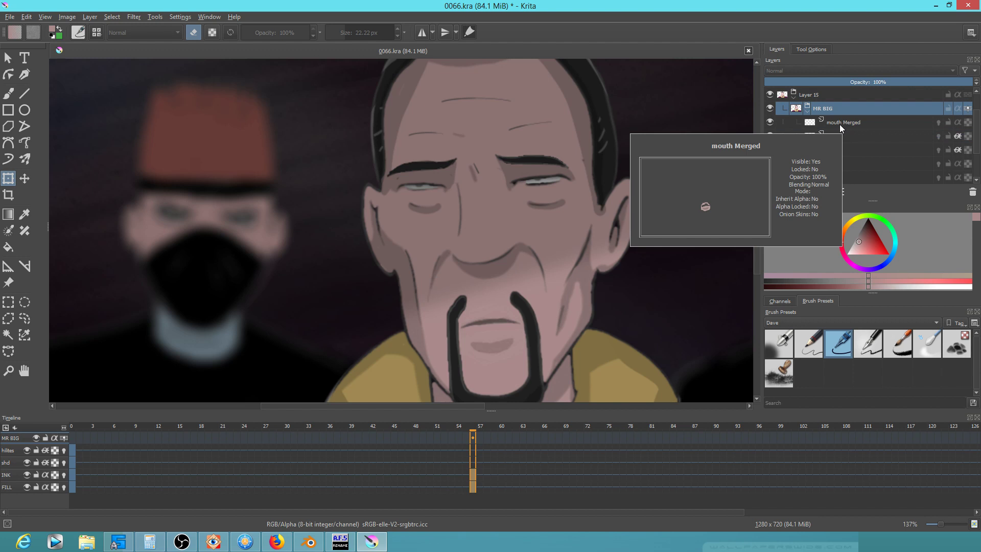
left_click(833, 137)
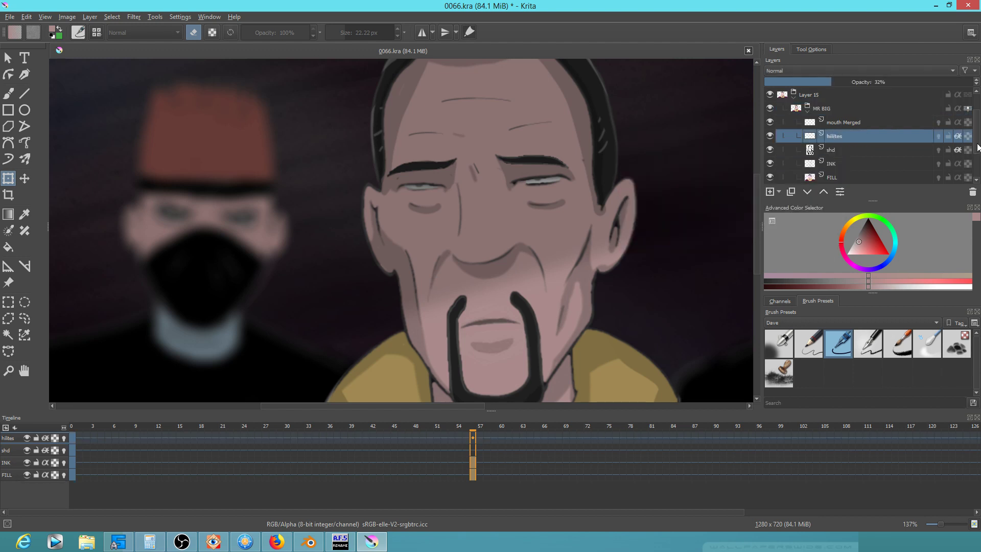
scroll(978, 149, "down", 1)
left_click(830, 162, "shift")
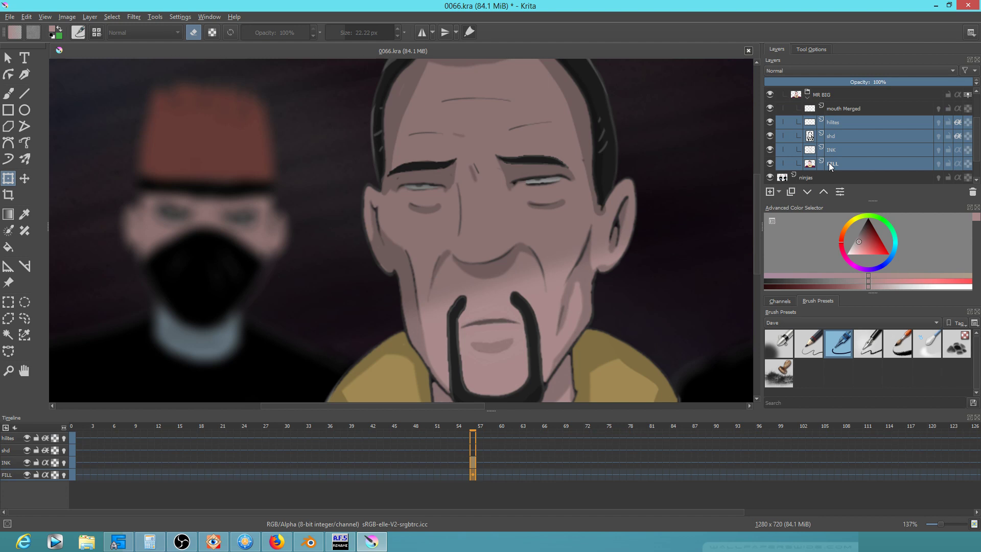
Group the four layers with Ctrl+G and name the group 'mr big grouped'
key("ctrl+g")
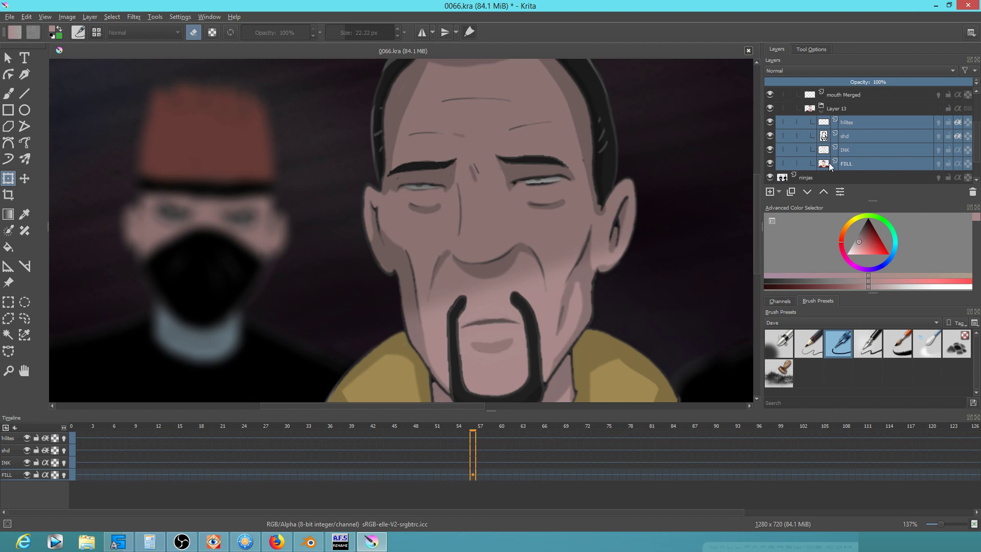
left_click(844, 106)
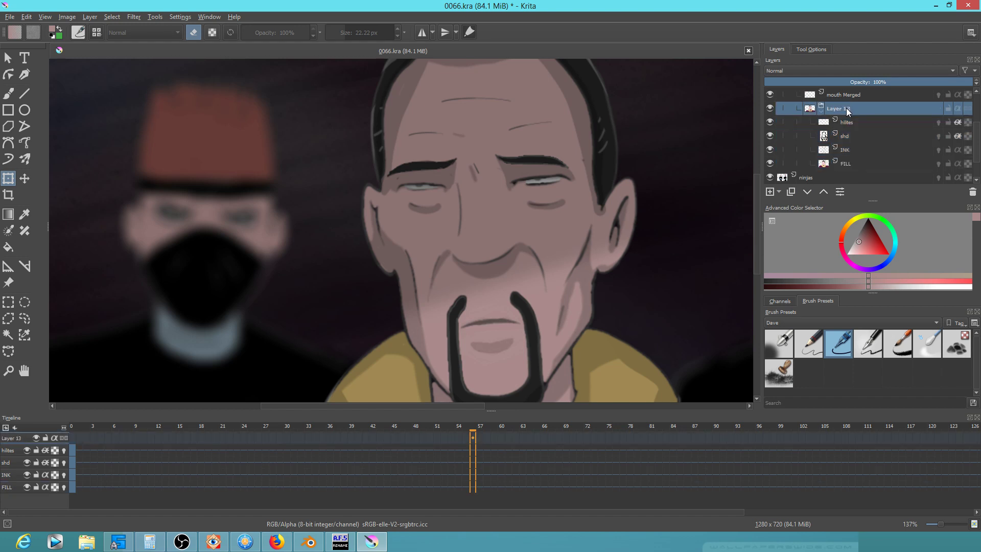
double_click(854, 104)
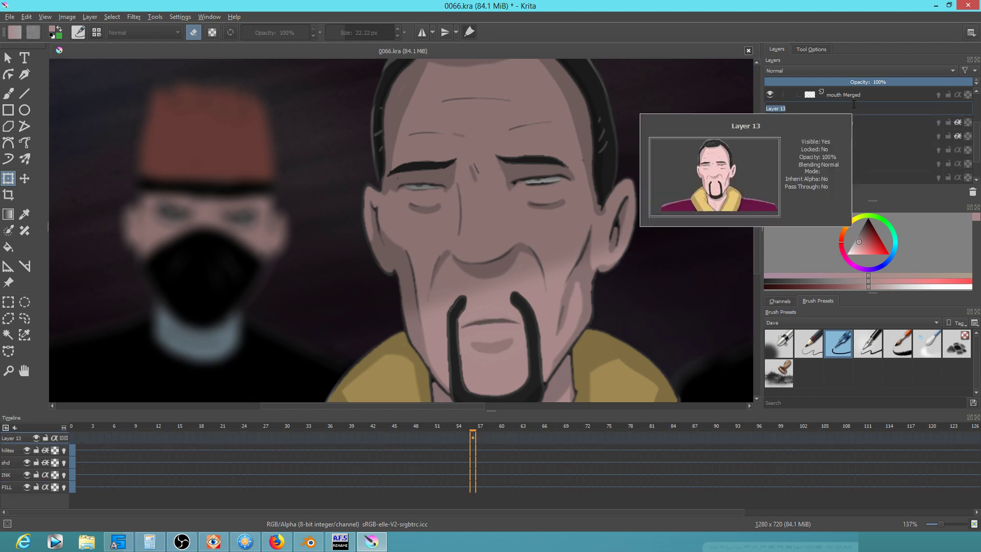
type("mr big grouped")
key("Return")
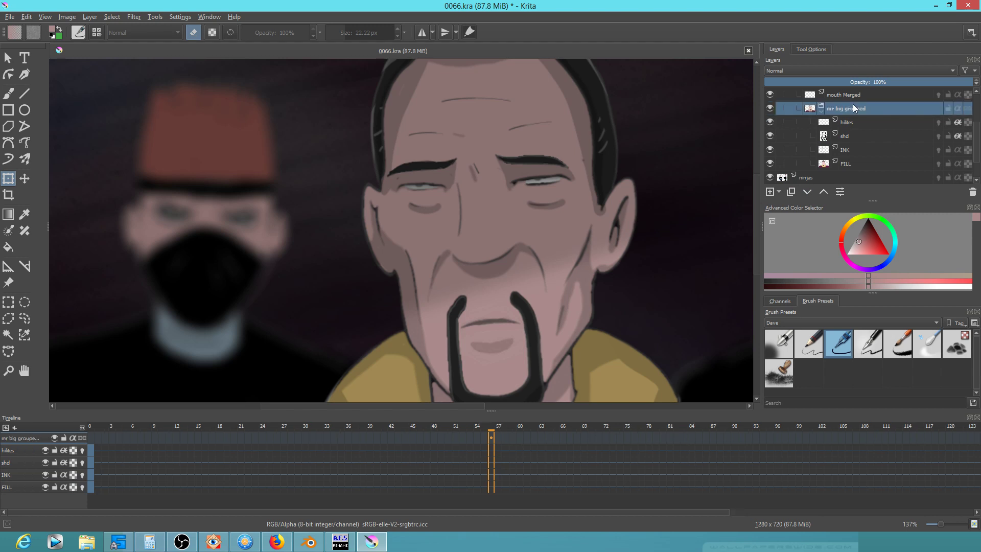
Set mr big grouped to pass-through and start a liquify warp with a resized brush
left_click(968, 109)
left_click(546, 222)
left_click_drag(506, 211, 445, 211)
Push the brows down into a frown, pull them back up, and scrub the frames
left_click_drag(481, 136, 480, 146)
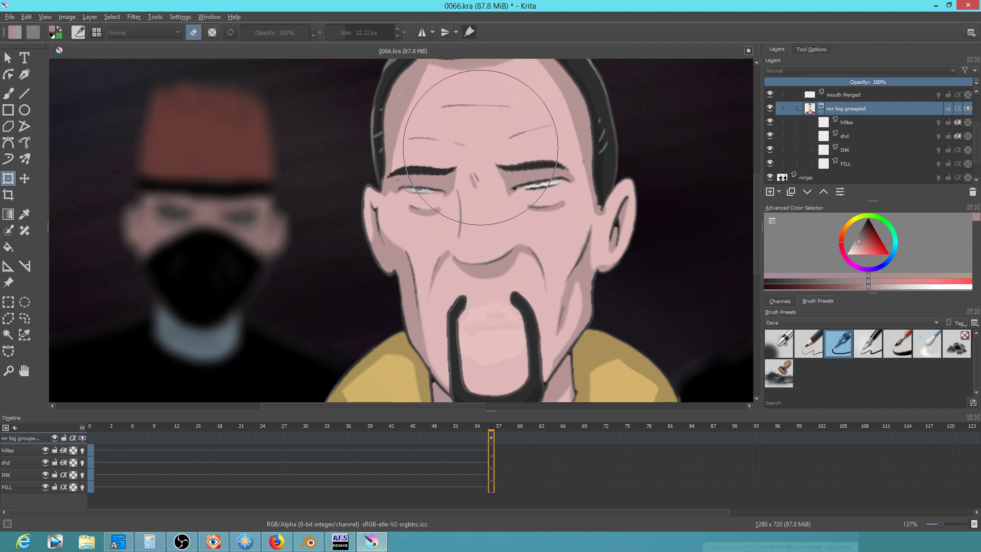
left_click_drag(567, 190, 503, 190)
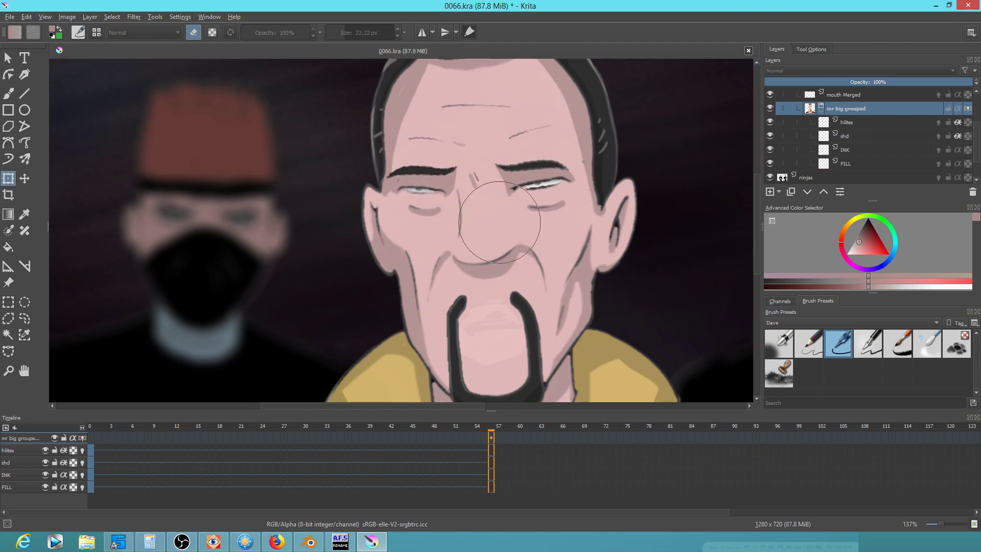
left_click_drag(491, 429, 456, 427)
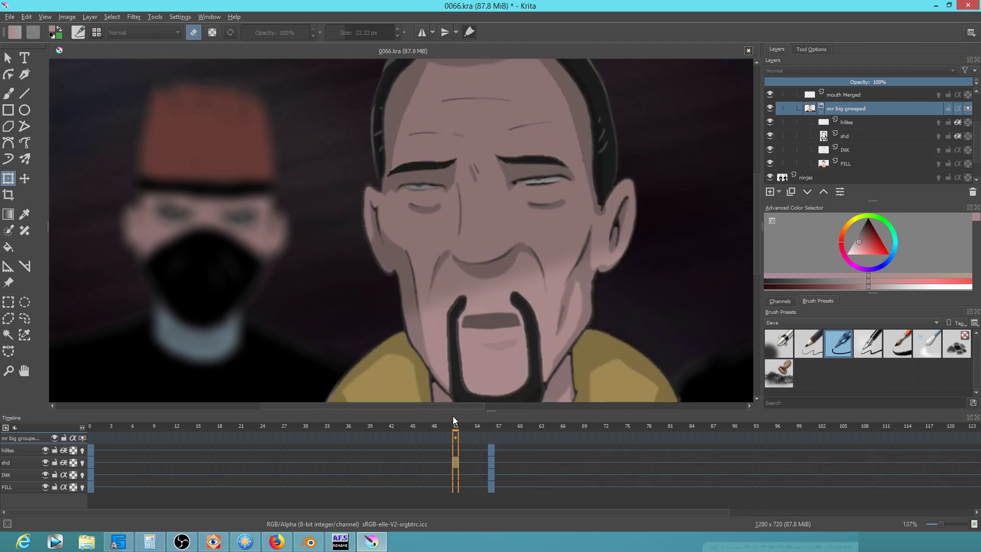
scroll(521, 256, "down", 5)
Play the animation from the first frame twice to review the warp
left_click(91, 450)
key("space")
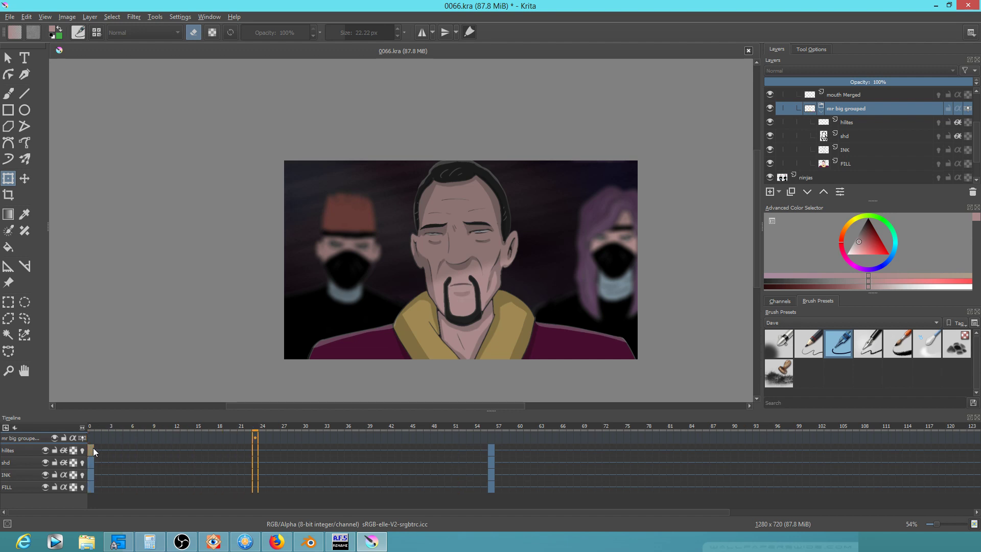
key("space")
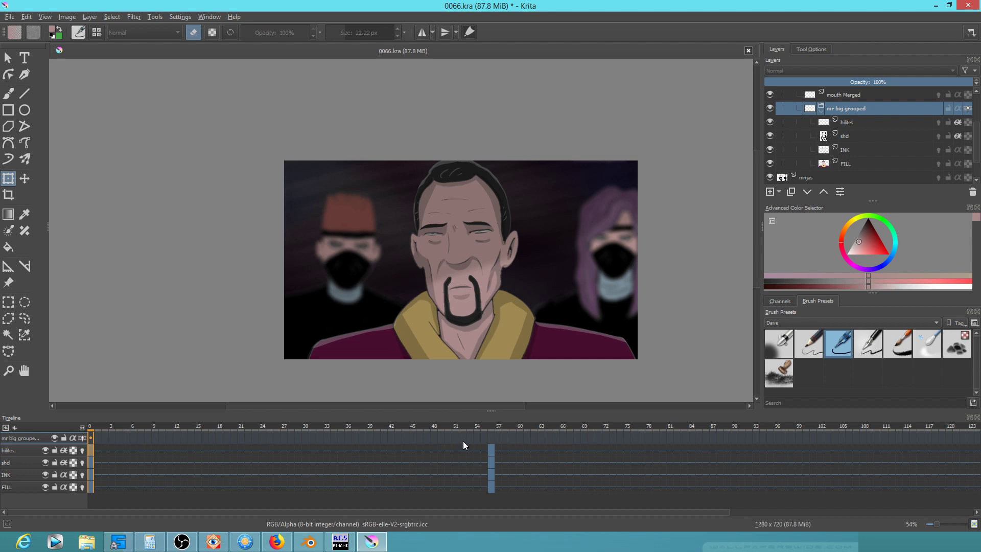
key("space")
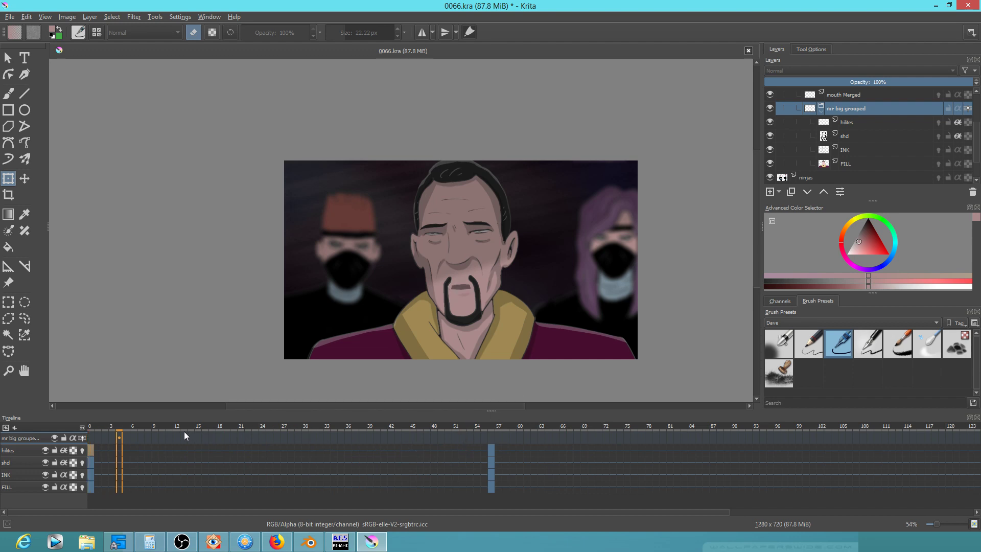
key("space")
Commit the liquify warp as a new key at frame 42, then replay from the start
left_click(393, 429)
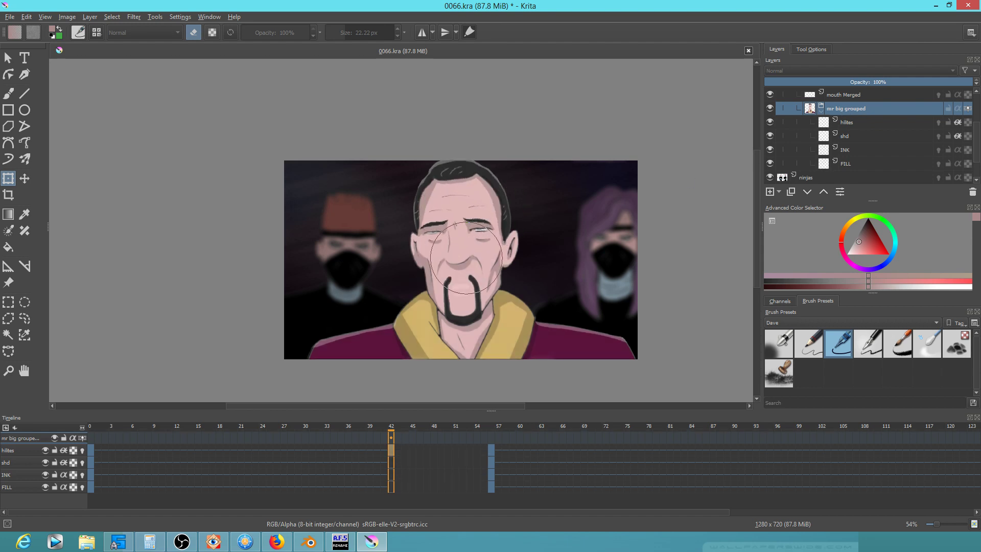
left_click_drag(464, 251, 659, 159)
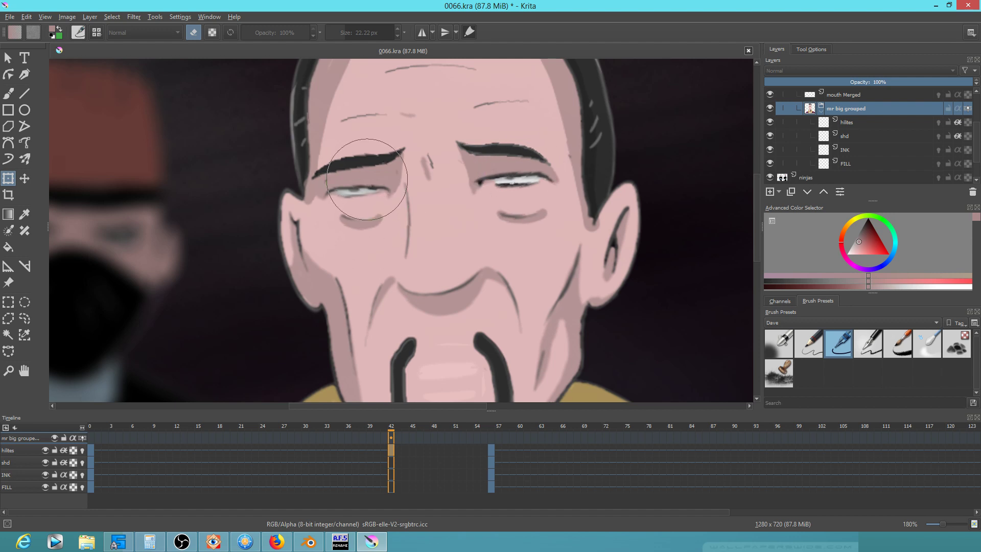
key("Return")
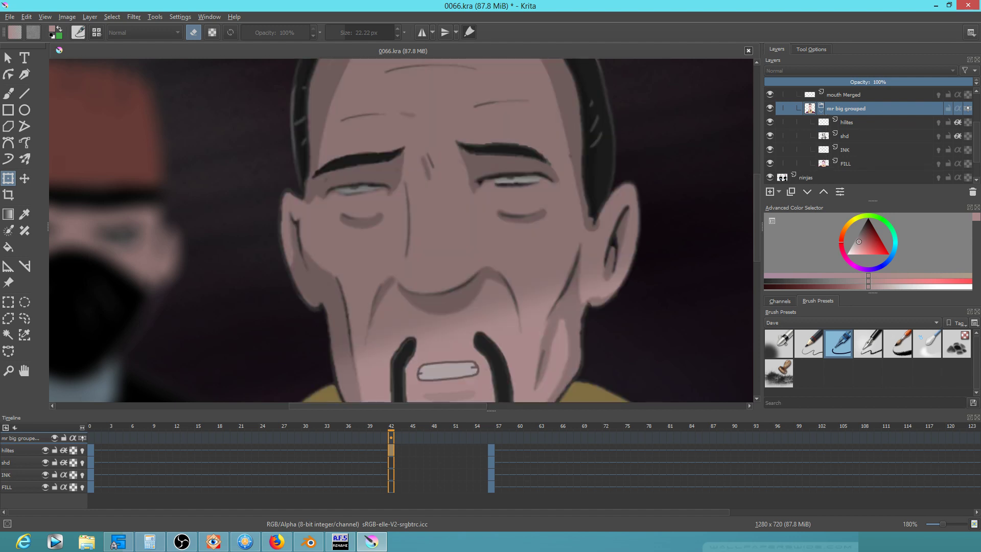
scroll(480, 258, "down", 5)
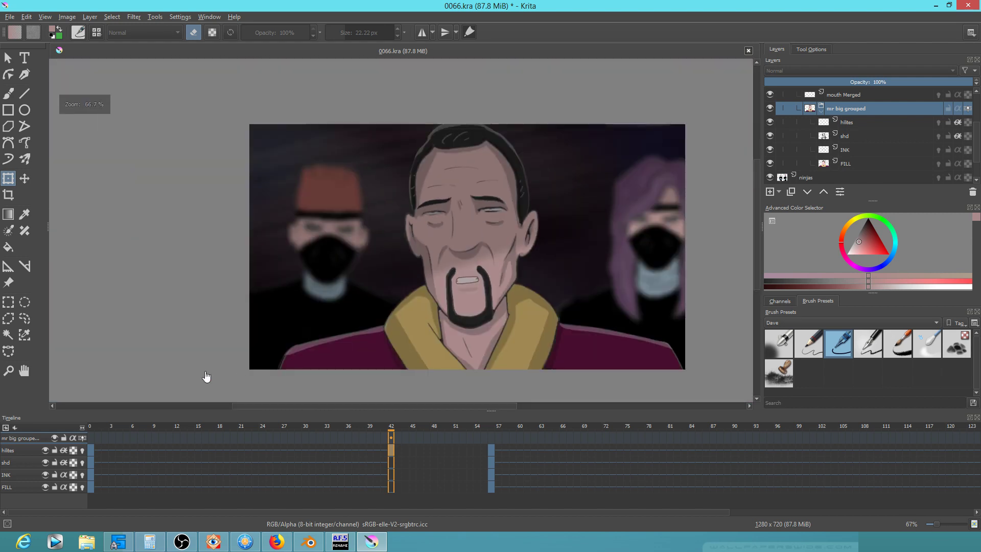
left_click(90, 428)
key("space")
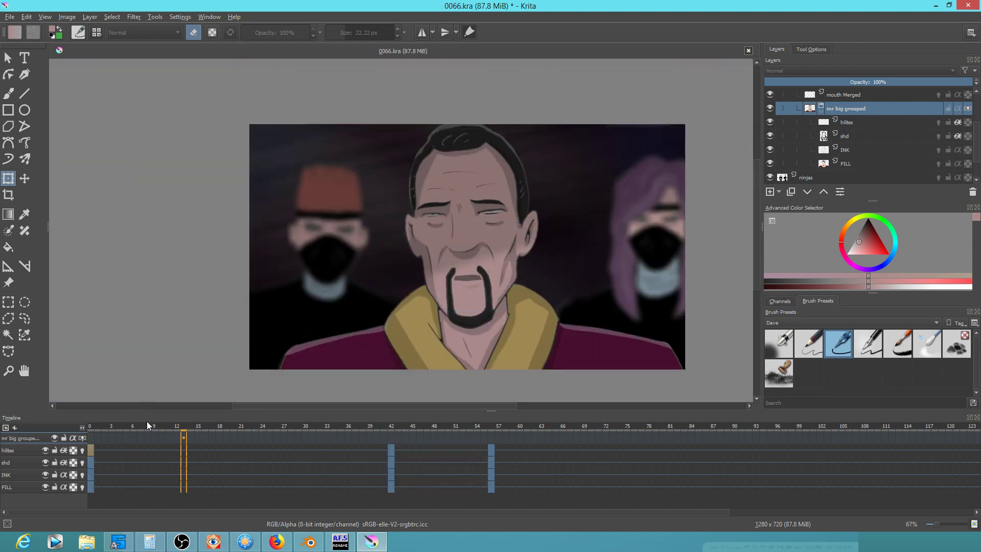
Move the frame-42 keys on all layers to frame 36 and preview from frame 51
key("space")
left_click_drag(390, 450, 387, 492)
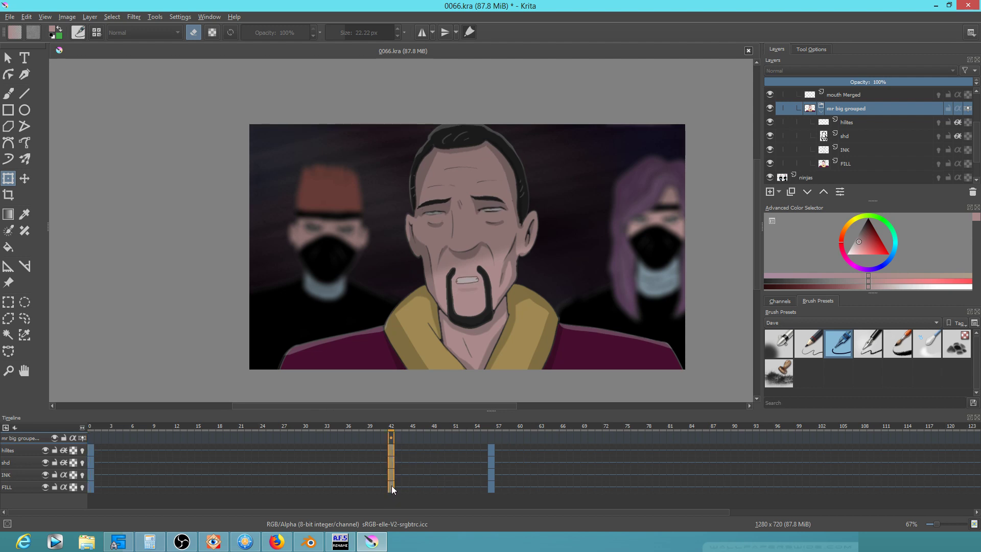
mouse_move(391, 450)
left_mouse_down()
mouse_move(362, 461)
mouse_move(348, 449)
left_mouse_up()
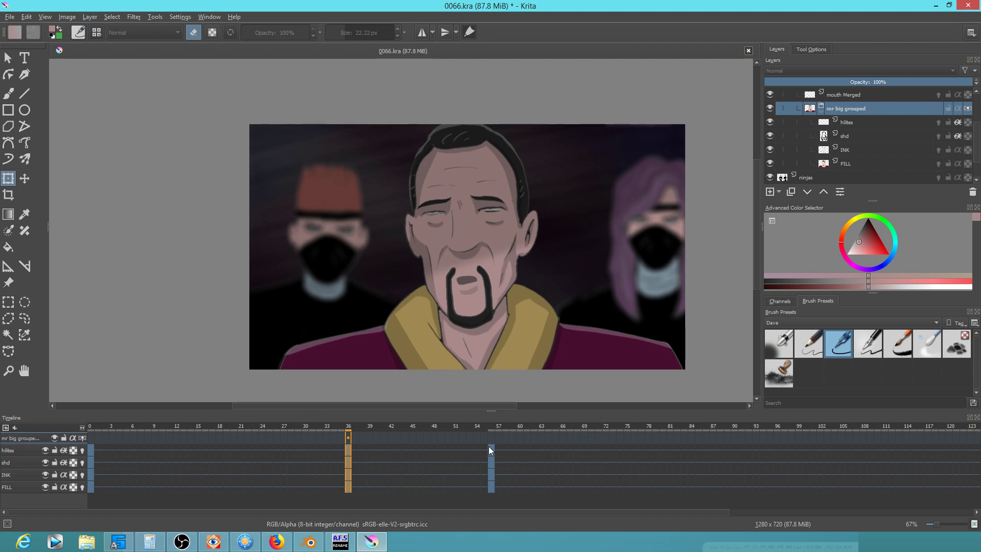
left_click(458, 426)
key("space")
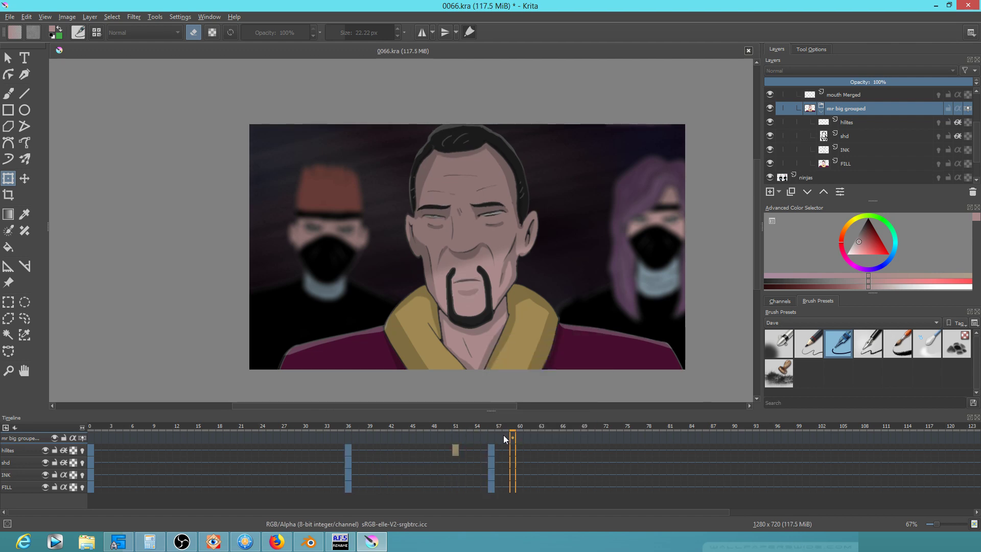
key("space")
key("space")
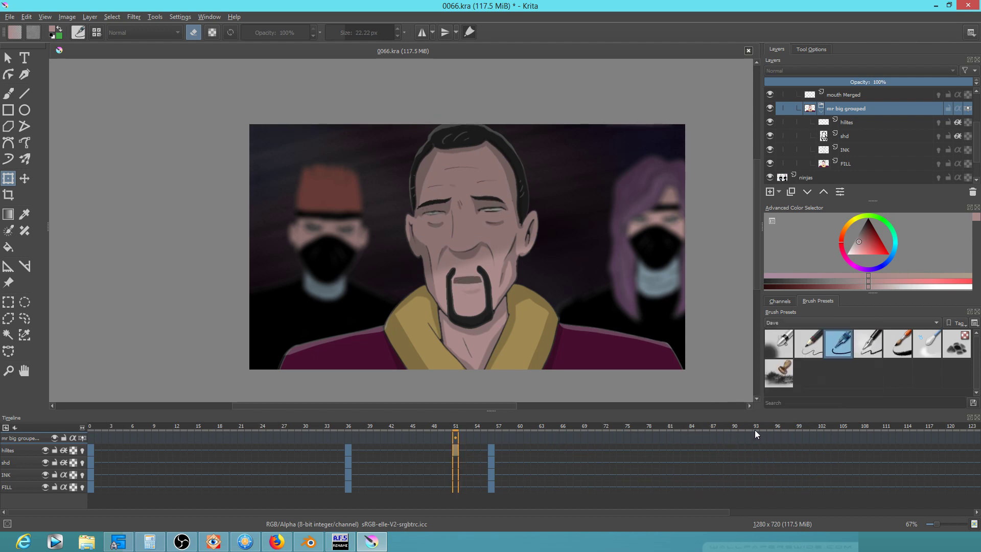
Move the frame-56 keys to about frame 92 and copy frame 0's keys to about 90
left_click(491, 450)
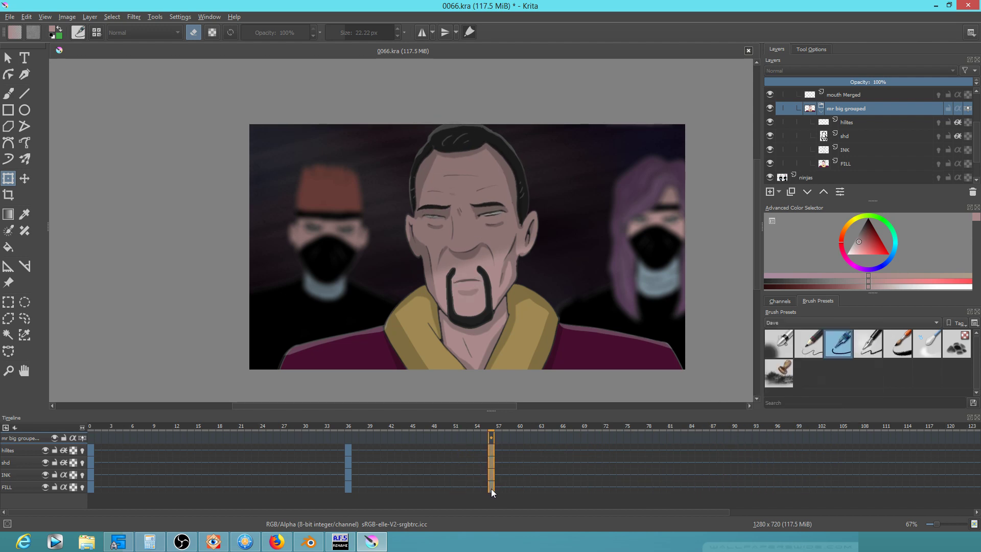
left_click_drag(492, 449, 746, 446)
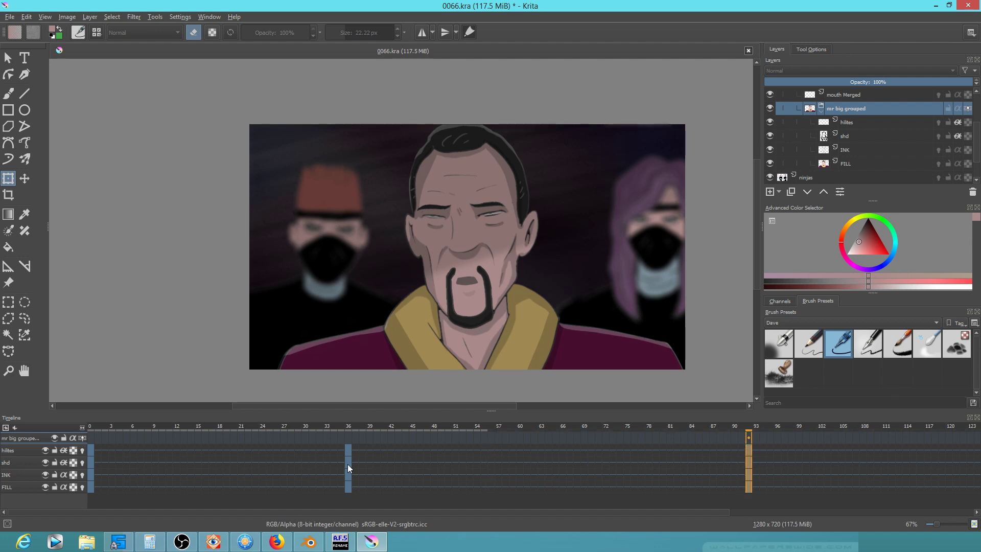
left_click(91, 451)
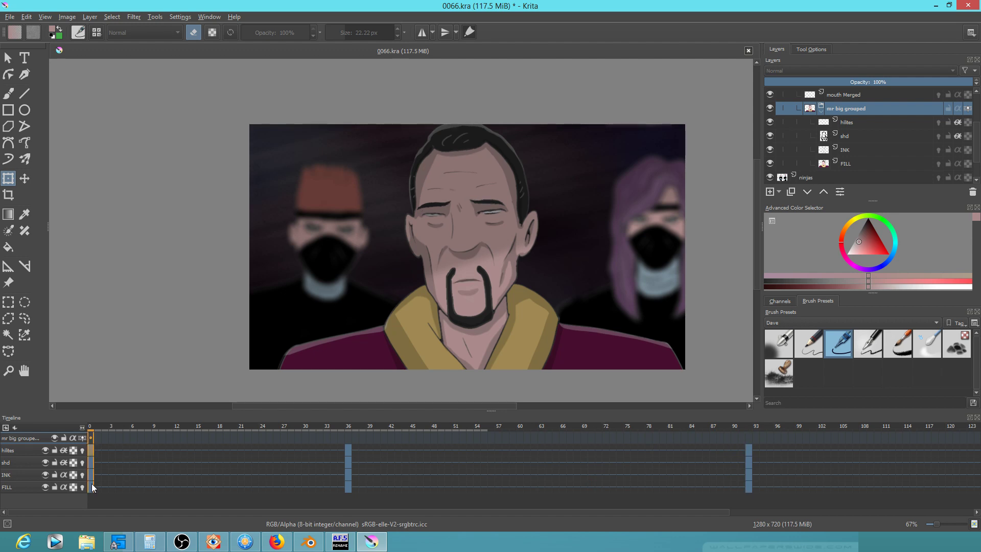
left_click_drag(92, 450, 734, 449)
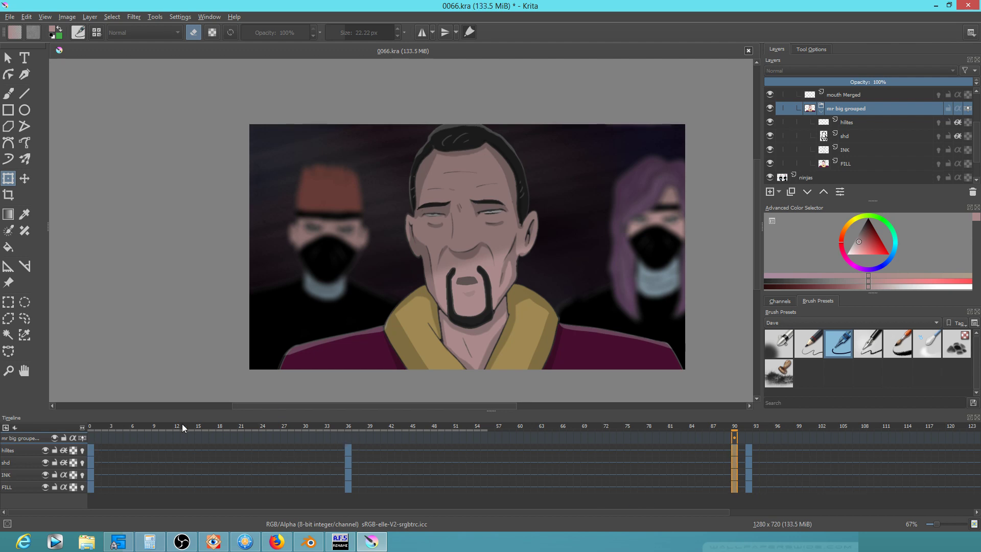
left_click_drag(123, 423, 102, 435)
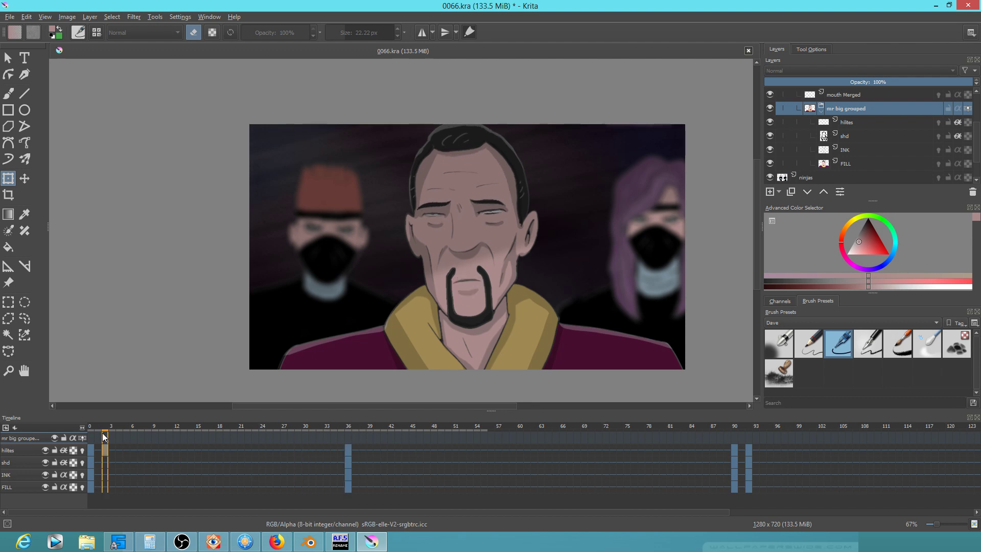
Warp the face near frame 34, lifting the brows and nudging the nose down, then play
left_click(333, 451)
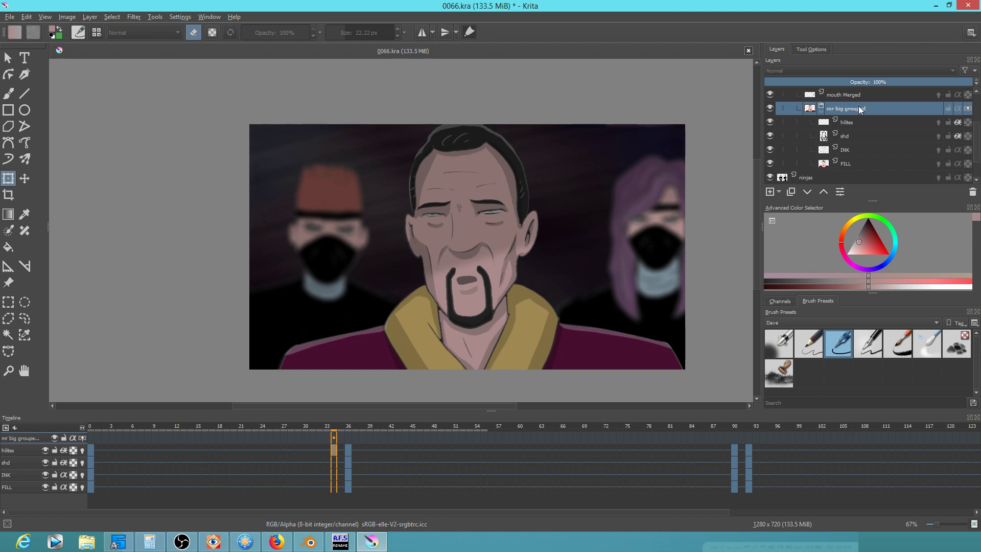
scroll(526, 207, "up", 1)
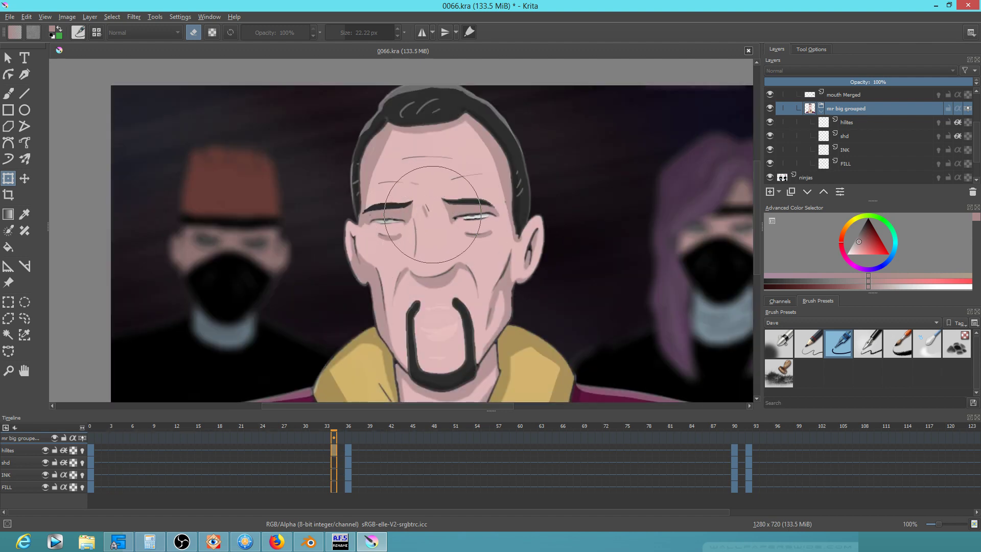
left_click_drag(433, 214, 432, 209)
left_click_drag(440, 252, 439, 256)
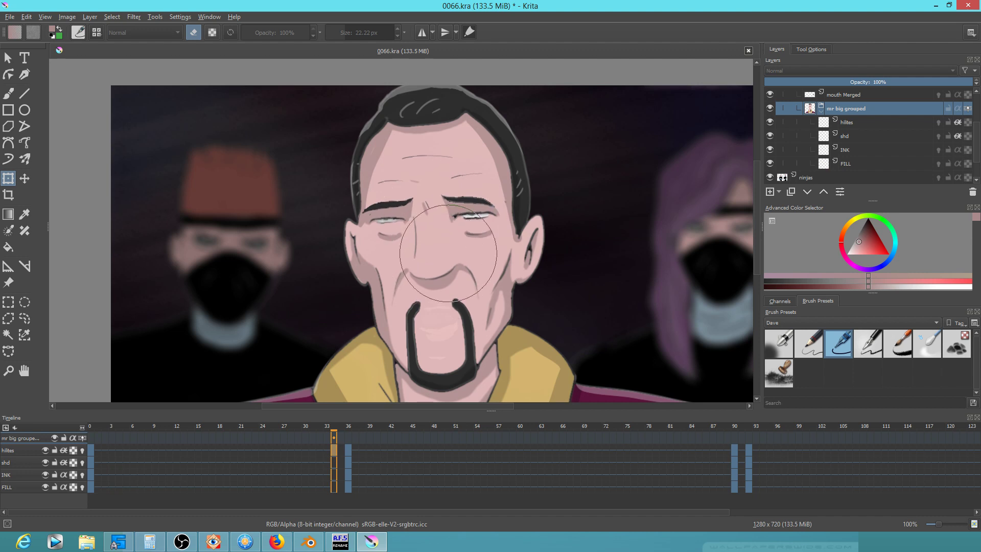
left_click(328, 425)
key("space")
key("space")
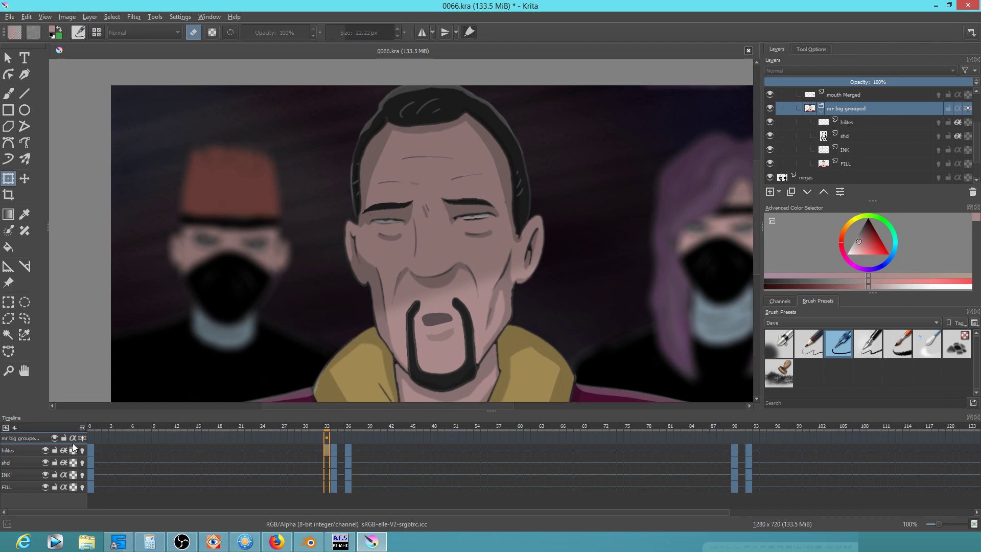
Compare the new frame-33 key against the frame-36 key by flipping between them
left_click(349, 426)
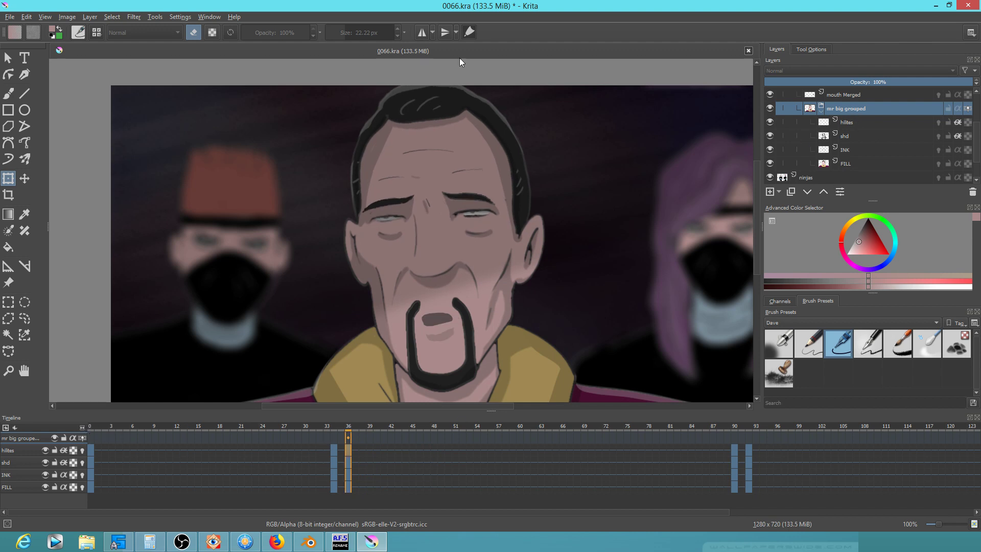
left_click_drag(467, 162, 456, 208)
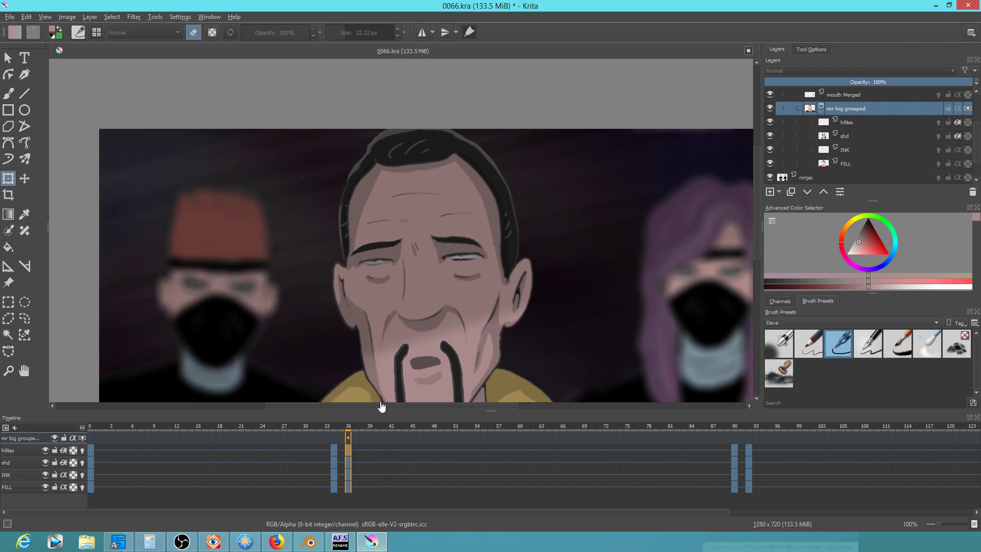
left_click(336, 453)
left_click(351, 452)
left_click(22, 452)
key("Left")
key("Right")
key("Left")
key("Right")
key("Left")
key("Right")
key("Left")
key("Right")
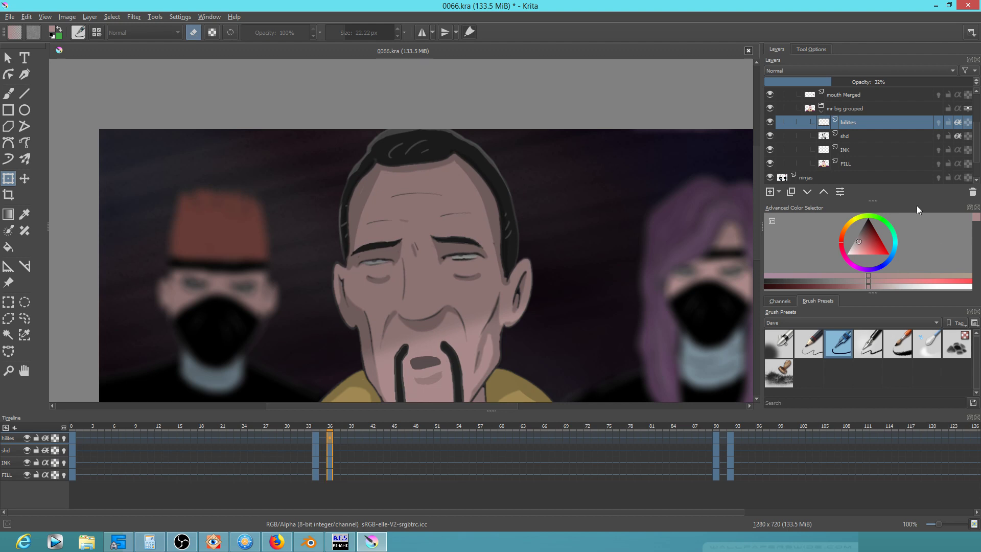
Liquify the mr big grouped hairline and forehead slightly downward, then play from frame 0
left_click(860, 108)
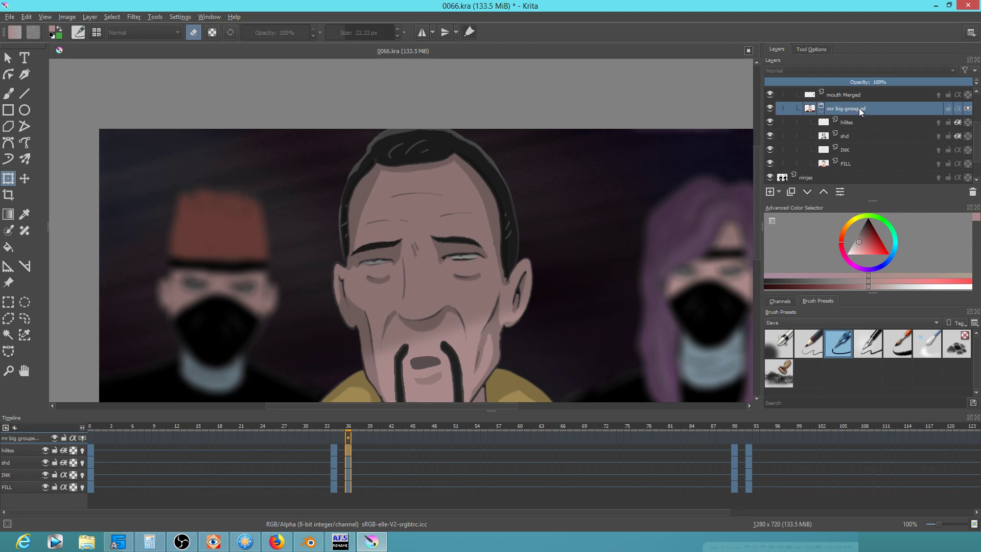
left_click(433, 174)
left_click_drag(419, 172, 420, 180)
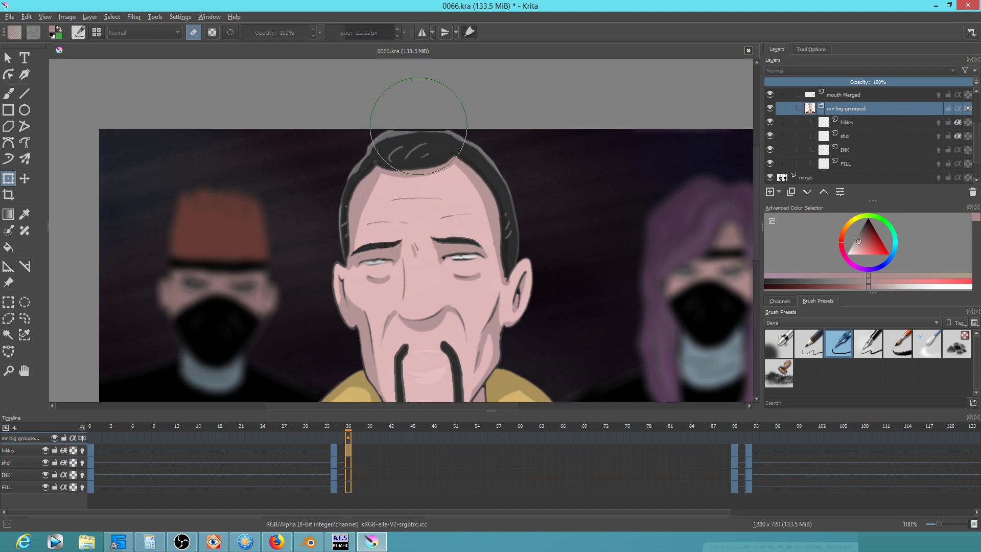
left_click_drag(419, 125, 419, 127)
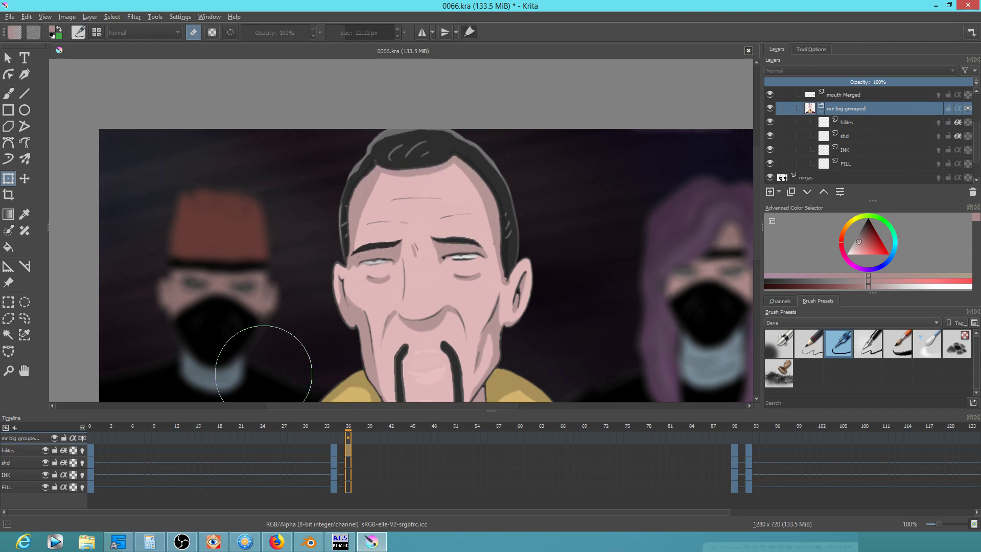
left_click(91, 448)
key("space")
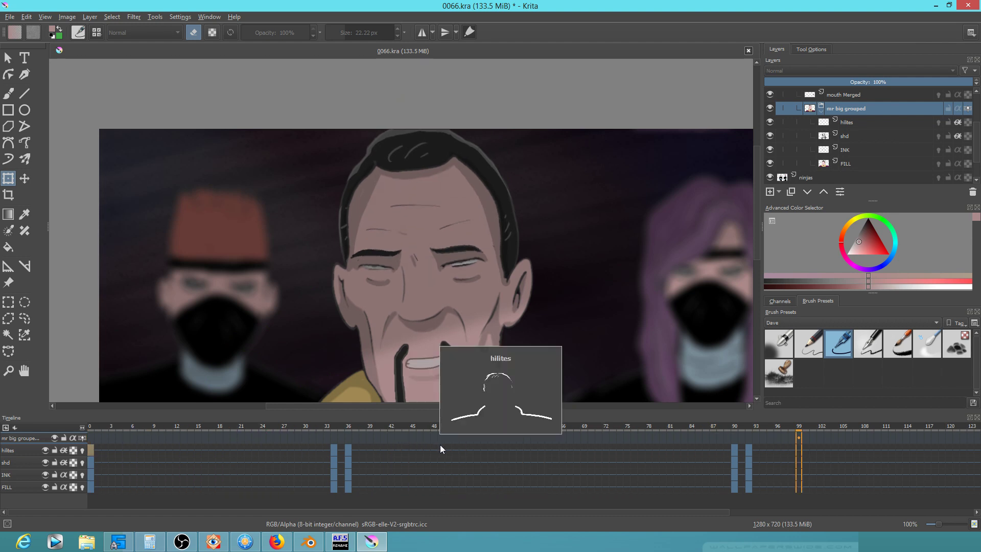
Reframe the face on the canvas and preview the mouth frames around 34–38
scroll(406, 296, "down", 2)
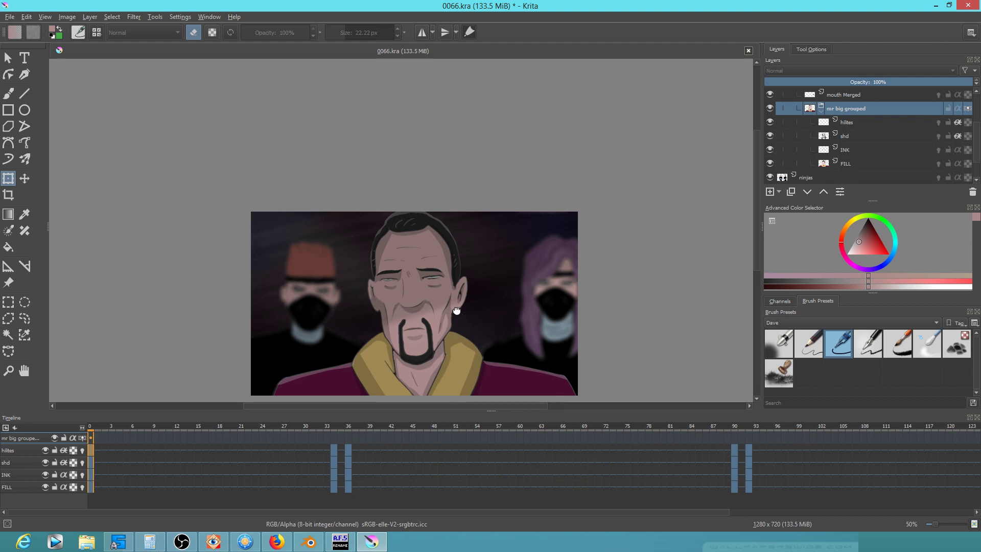
left_click_drag(457, 313, 454, 245)
scroll(457, 268, "up", 2)
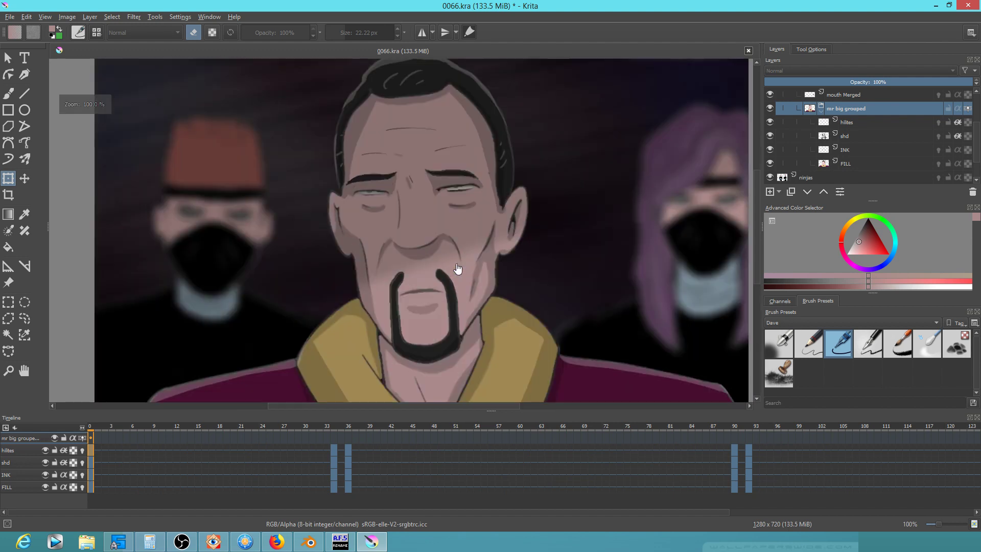
left_click_drag(580, 241, 511, 258)
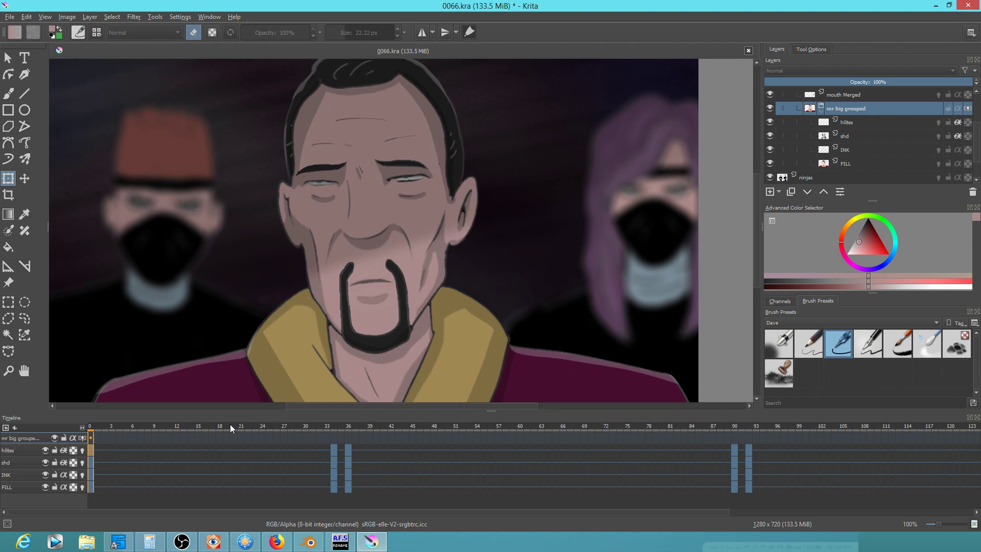
left_click_drag(97, 430, 351, 447)
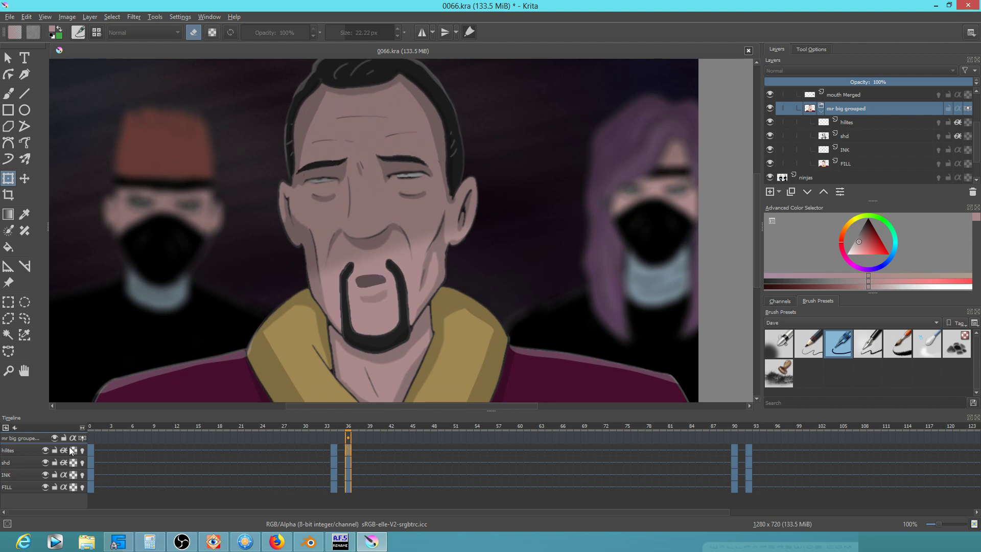
left_click(94, 450)
left_click(348, 447)
left_click(334, 450)
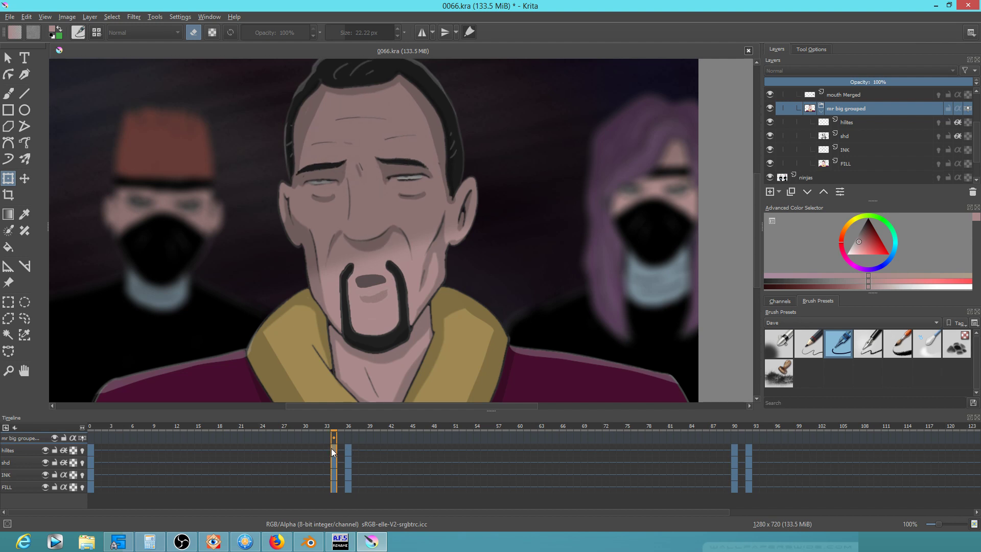
mouse_move(330, 447)
mouse_move(90, 427)
left_mouse_down()
mouse_move(783, 434)
mouse_move(632, 423)
mouse_move(794, 419)
mouse_move(72, 422)
left_mouse_up()
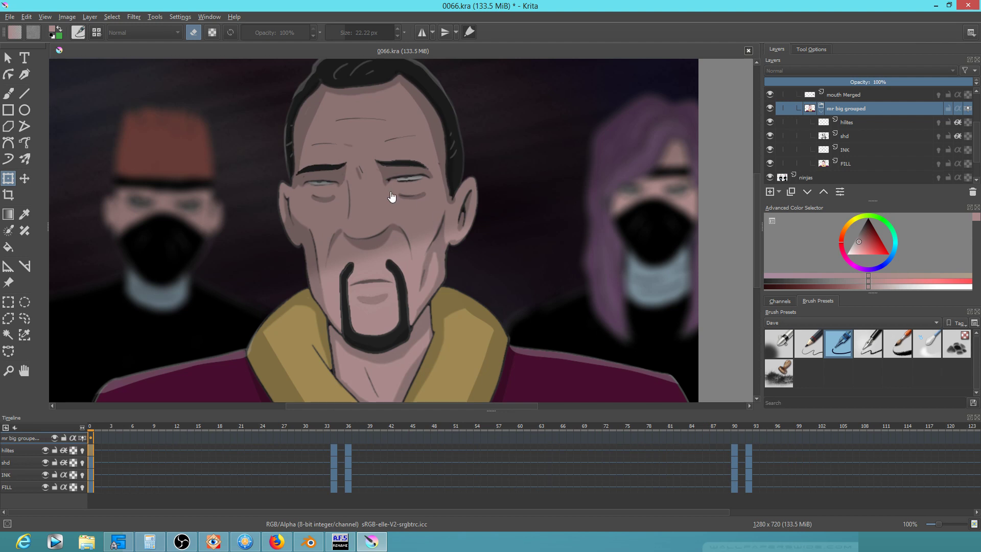
Save 0066.kra, replay the animation, and show the mouth Merged keyframes
left_click(10, 17)
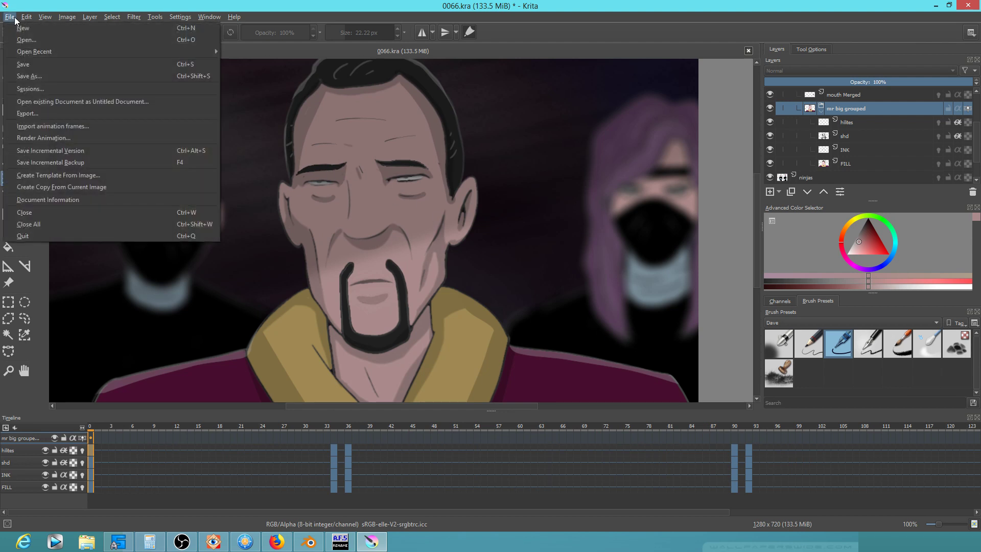
left_click(21, 65)
scroll(376, 166, "down", 2)
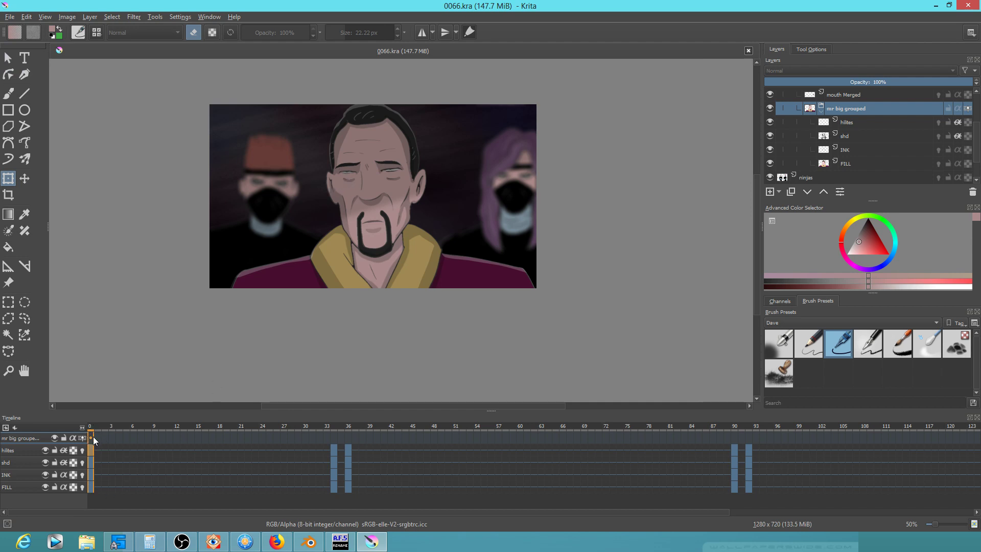
scroll(338, 277, "up", 1)
left_click_drag(364, 295, 377, 360)
key("space")
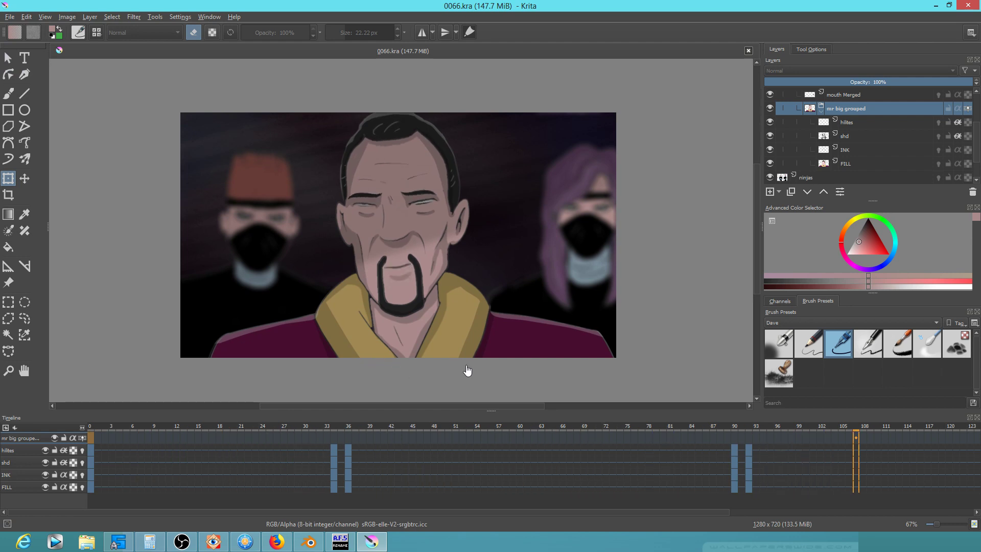
key("space")
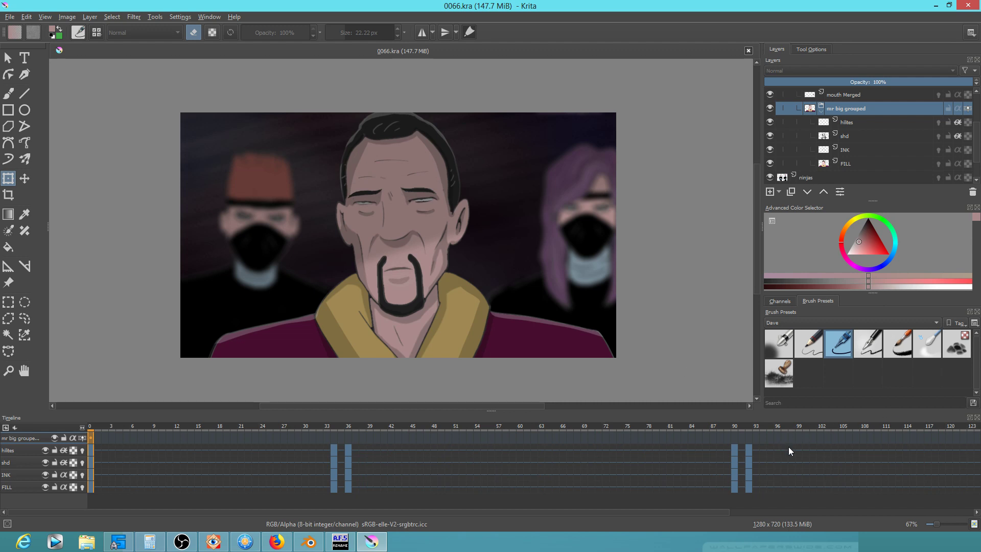
left_click(857, 96)
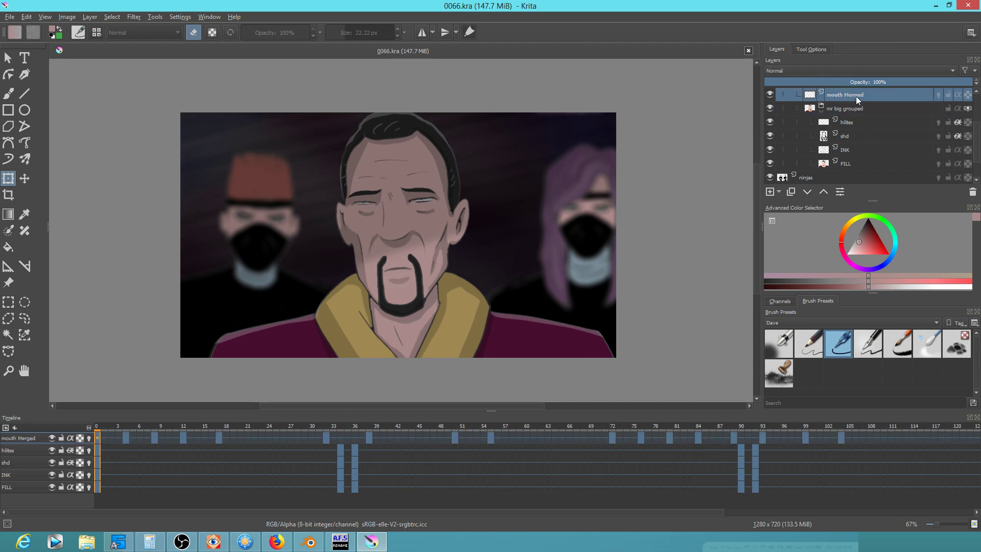
Play back the animation from frame 83 to review the mouth timing
left_click(690, 426)
key("space")
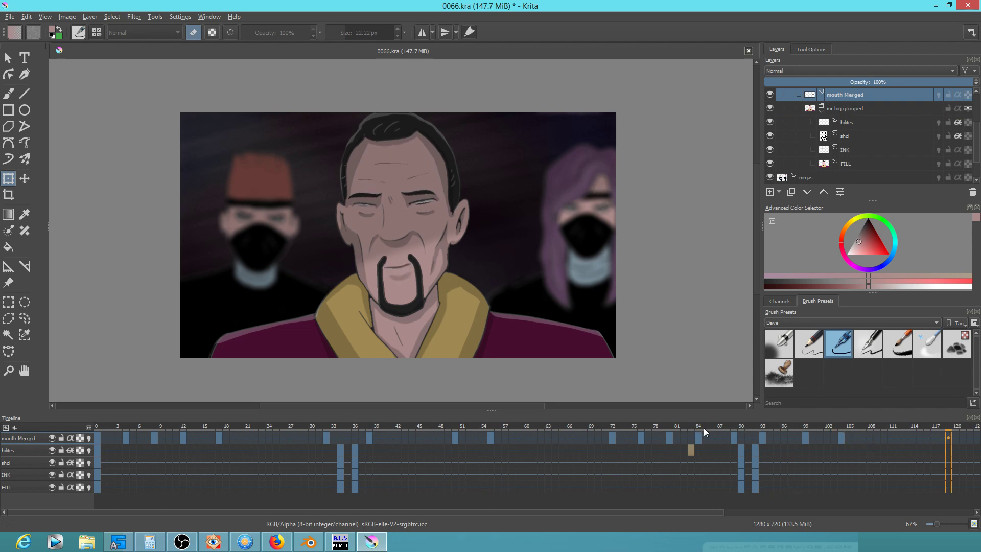
key("space")
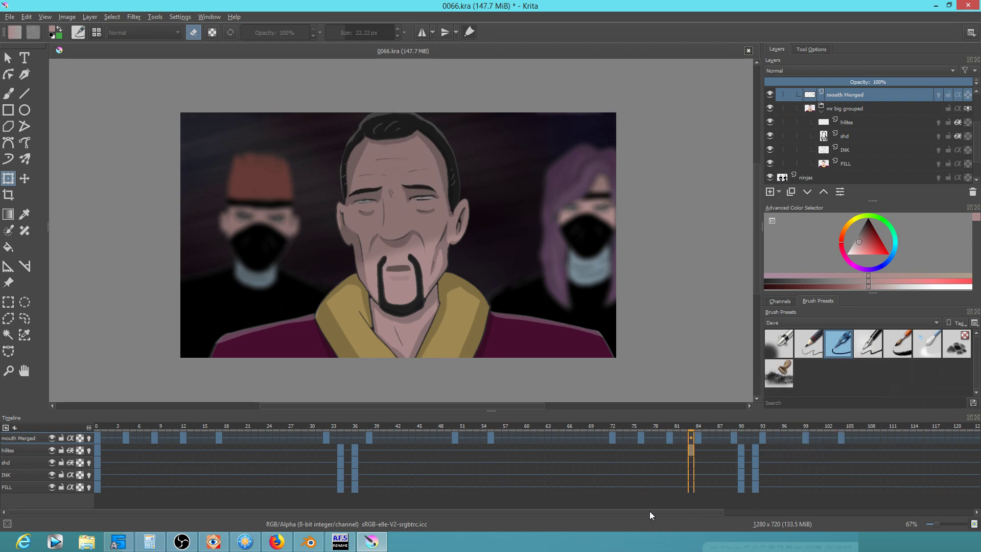
left_click_drag(651, 512, 872, 513)
key("space")
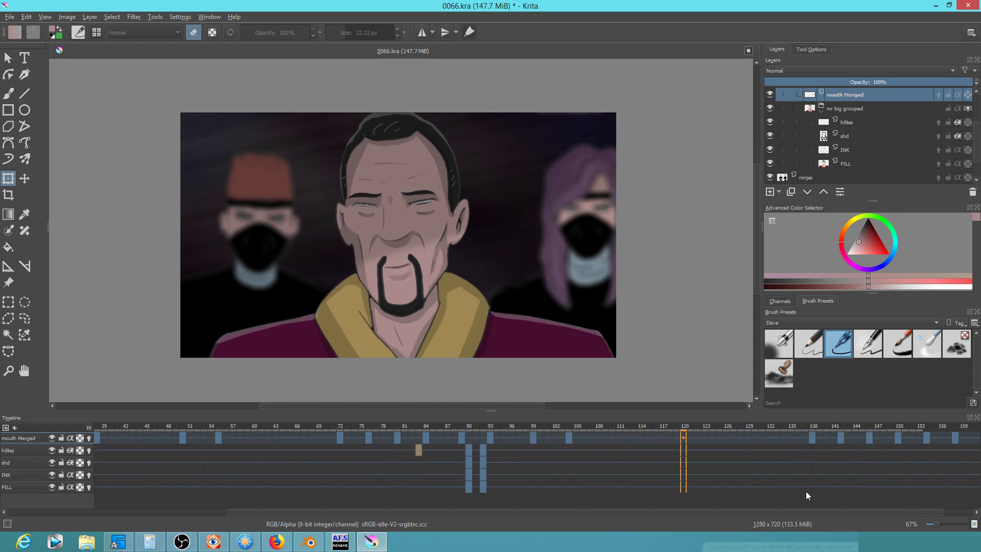
key("space")
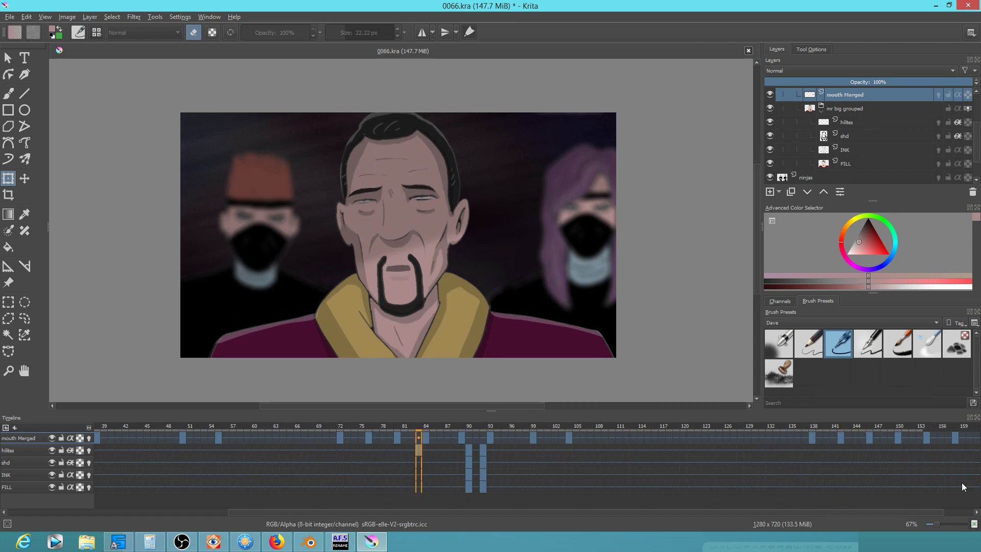
Delete the mouth Merged keyframes from frame 138 to 158 and save the document
left_click(812, 437)
left_click(956, 437, "shift")
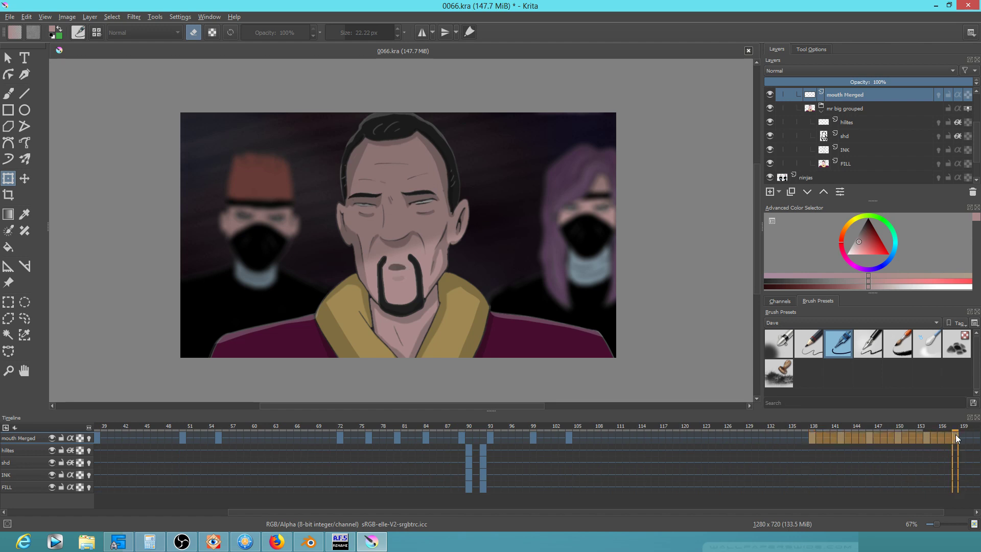
key("Delete")
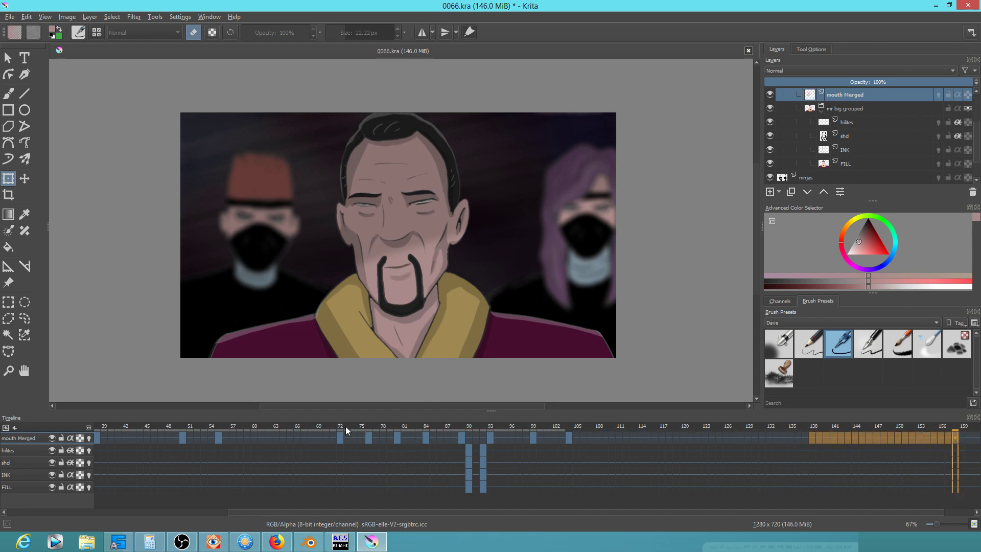
left_click(11, 18)
left_click(21, 65)
Review the mouth animation from frame 68 through 108, checking the earlier mouth keys
left_click(311, 430)
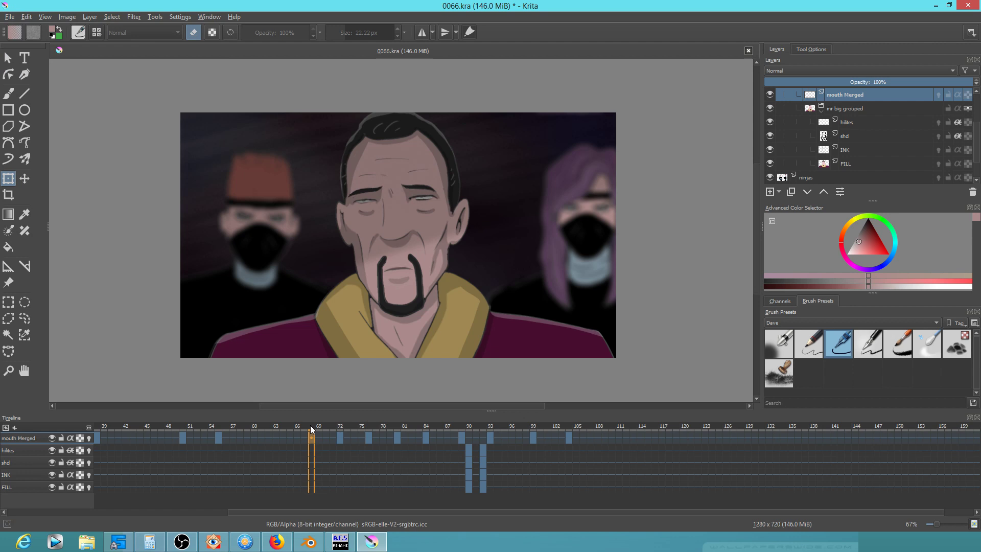
key("space")
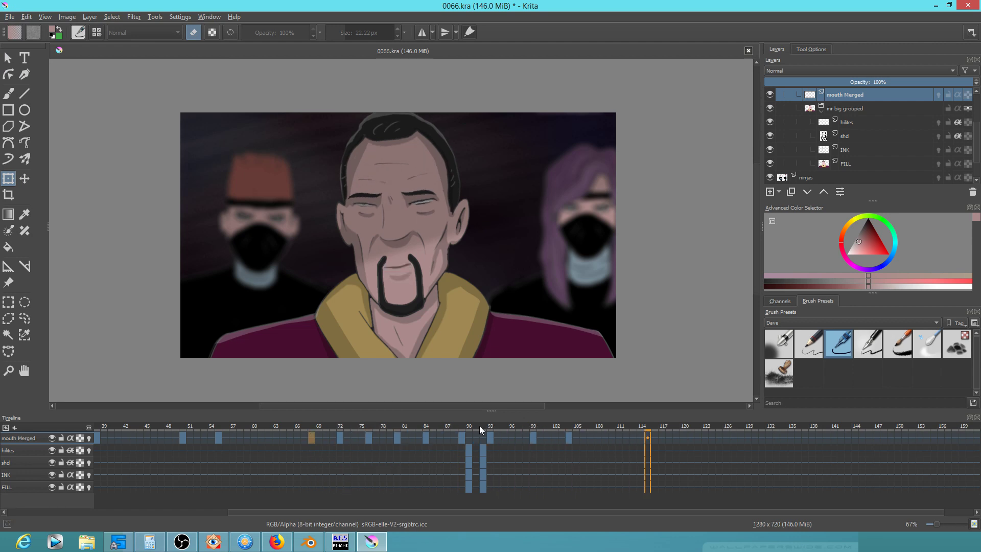
key("space")
left_click_drag(470, 423, 647, 439)
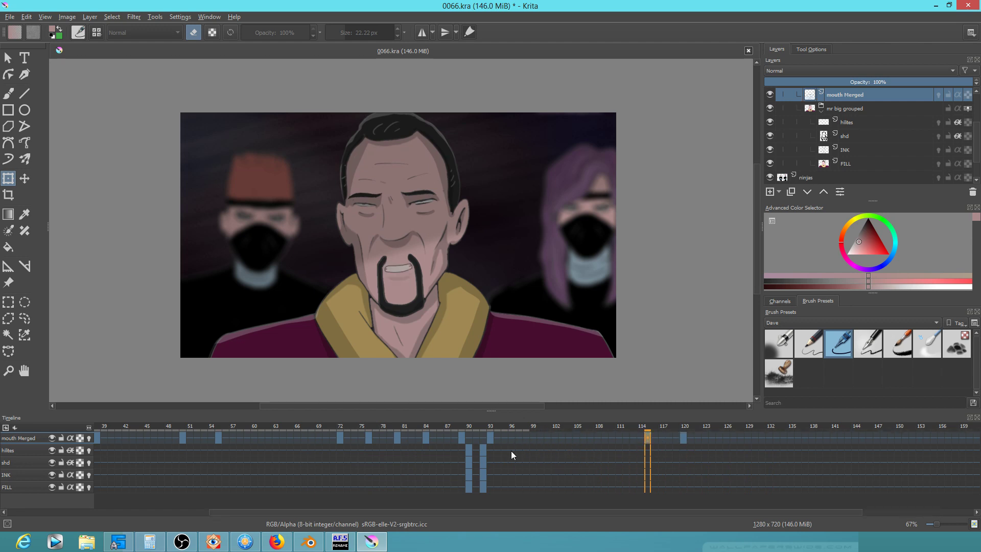
left_click(342, 437)
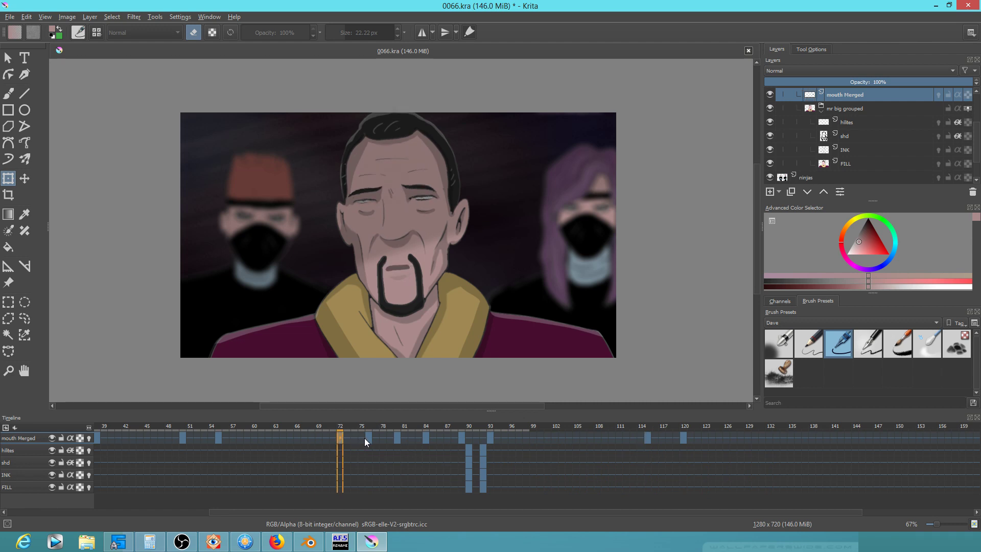
key("Left")
key("Left")
key("Left")
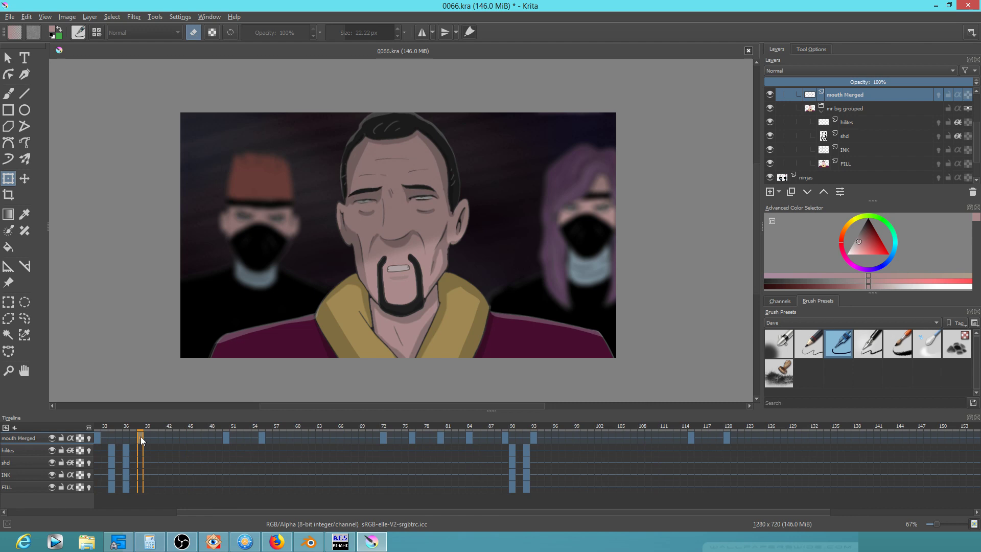
Copy frame 38's mouth key to 97, move frame 55's near 102, shift frame 114's earlier
left_click(557, 473)
left_click_drag(566, 437, 563, 437)
left_click(732, 437)
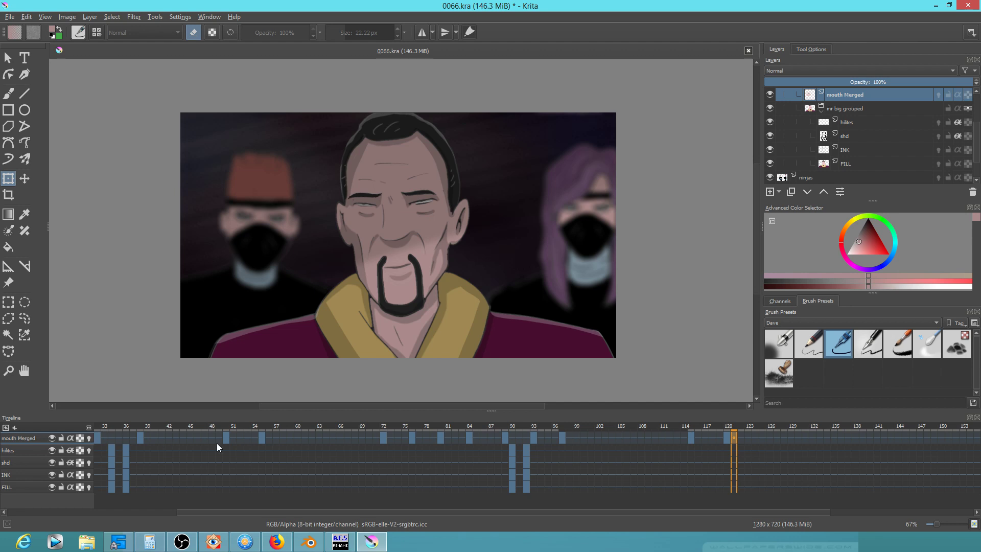
left_click(263, 438)
left_click_drag(261, 437, 594, 438)
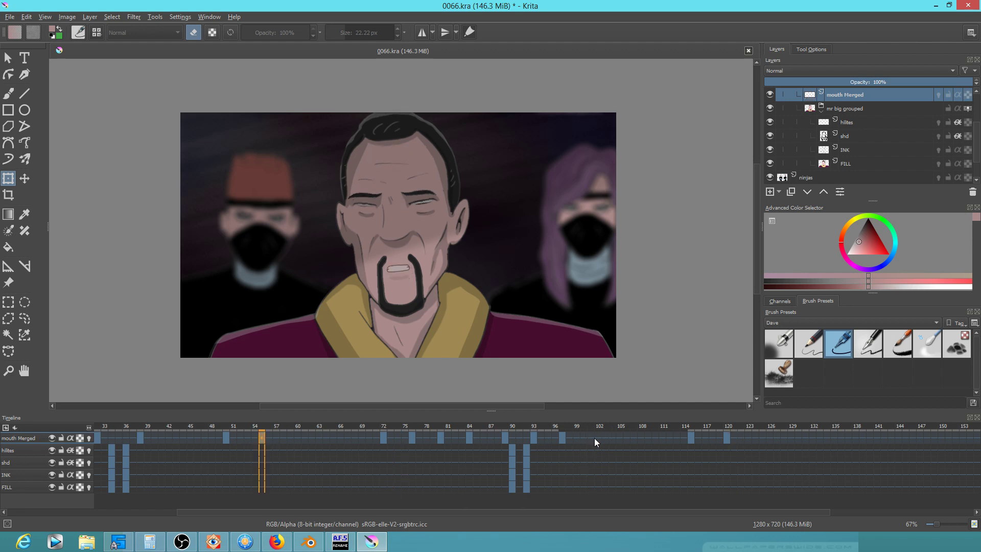
left_click_drag(261, 436, 597, 438)
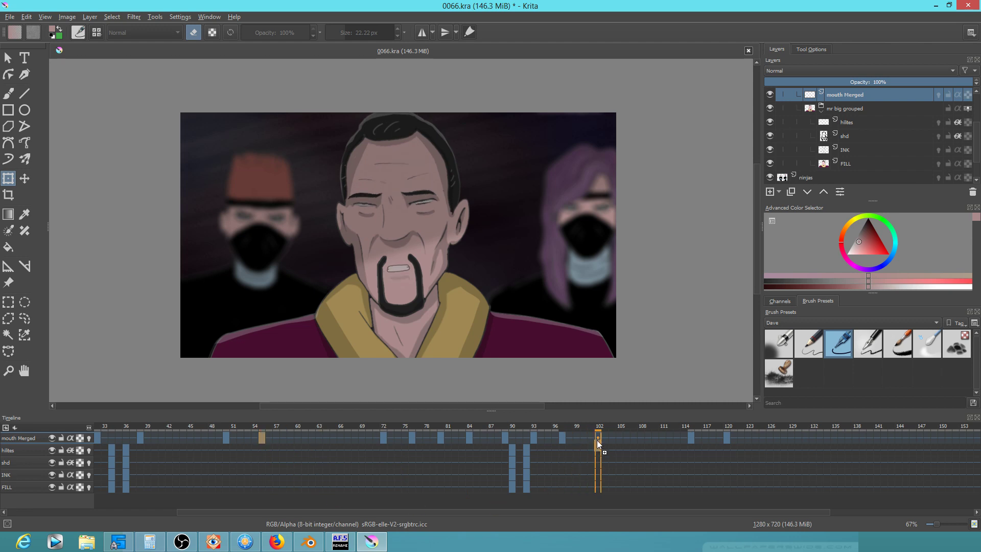
left_click(691, 438)
left_click_drag(691, 438, 635, 437)
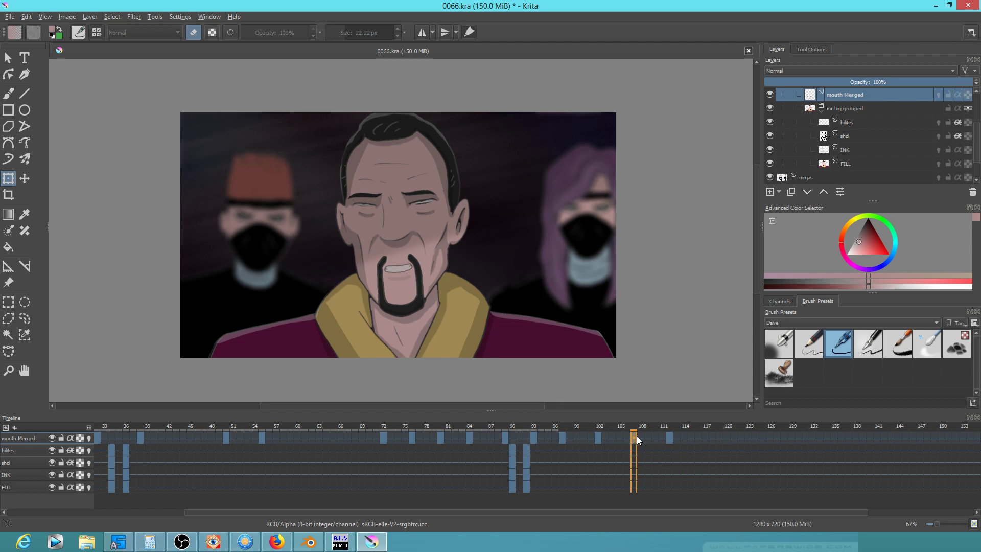
Review playback from frame 88 and move the mouth Merged key from frame 106 to 113
left_click_drag(530, 425, 629, 437)
left_click(499, 425)
key("space")
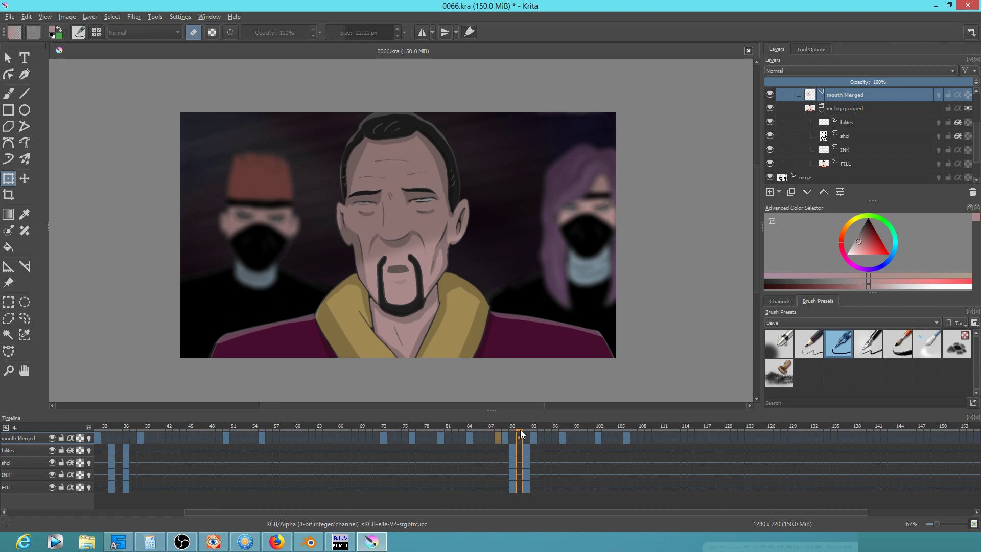
key("space")
left_click_drag(628, 436, 679, 436)
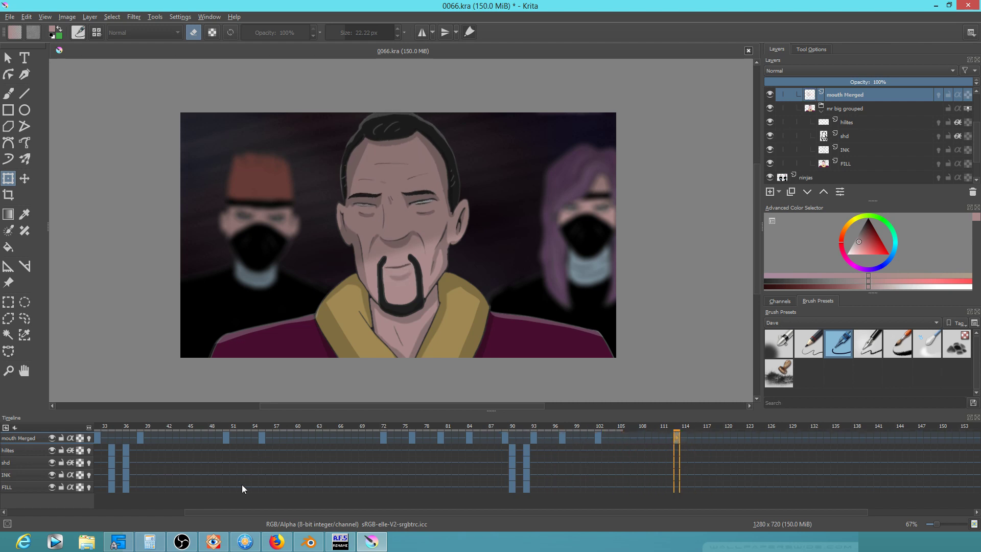
Copy the body-layer frames 34–36 over to frames 111–113
left_click_drag(282, 513, 270, 511)
left_click(128, 452)
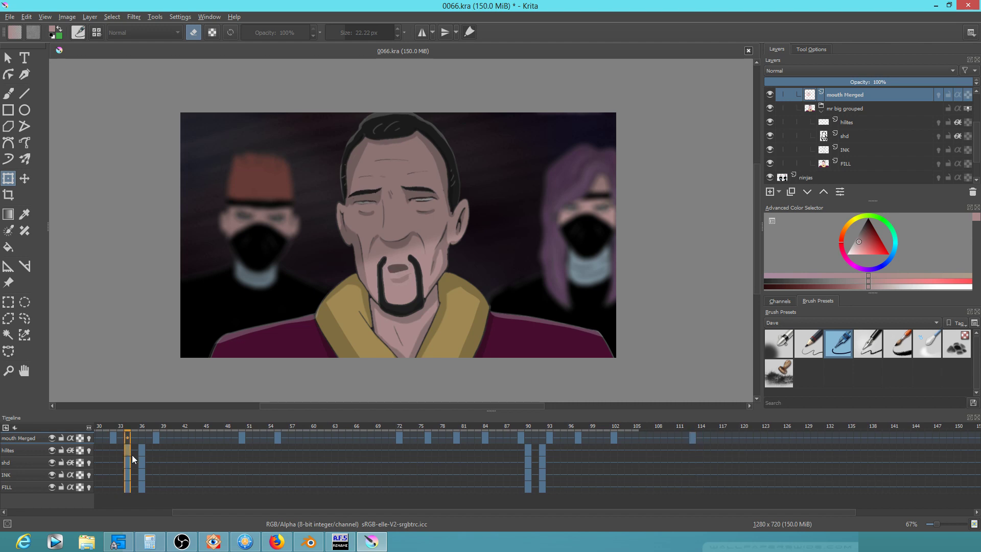
left_click(143, 488, "shift")
left_click_drag(129, 448, 683, 449)
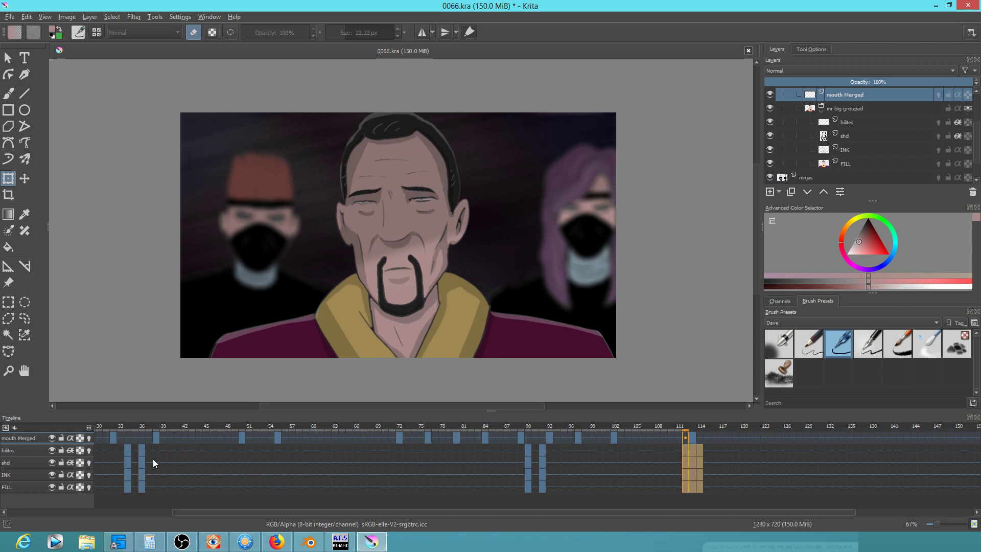
left_click_drag(680, 428, 700, 427)
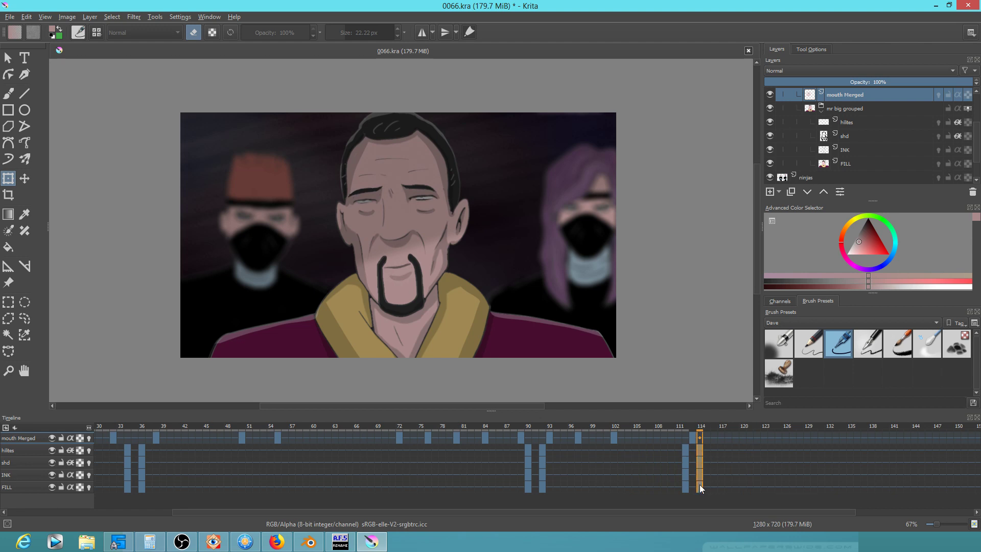
Review playback from frame 81, zoom the timeline out, and select mouth Merged frames 166–180
left_click(466, 427)
key("space")
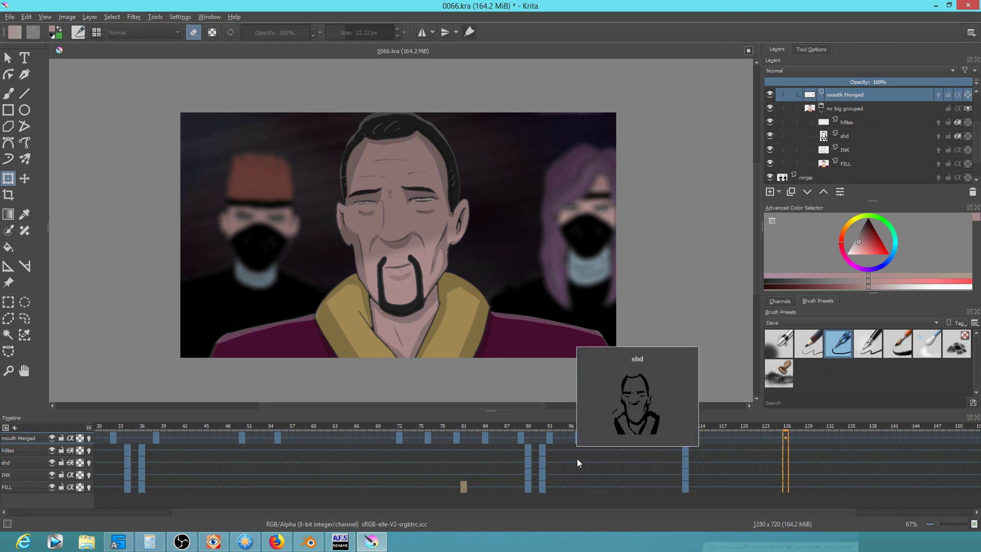
key("space")
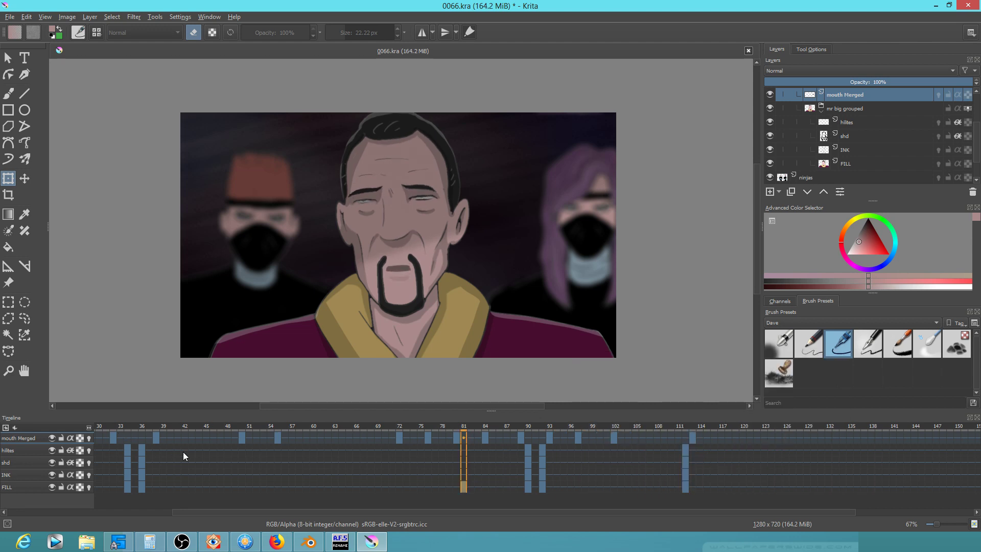
key("Home")
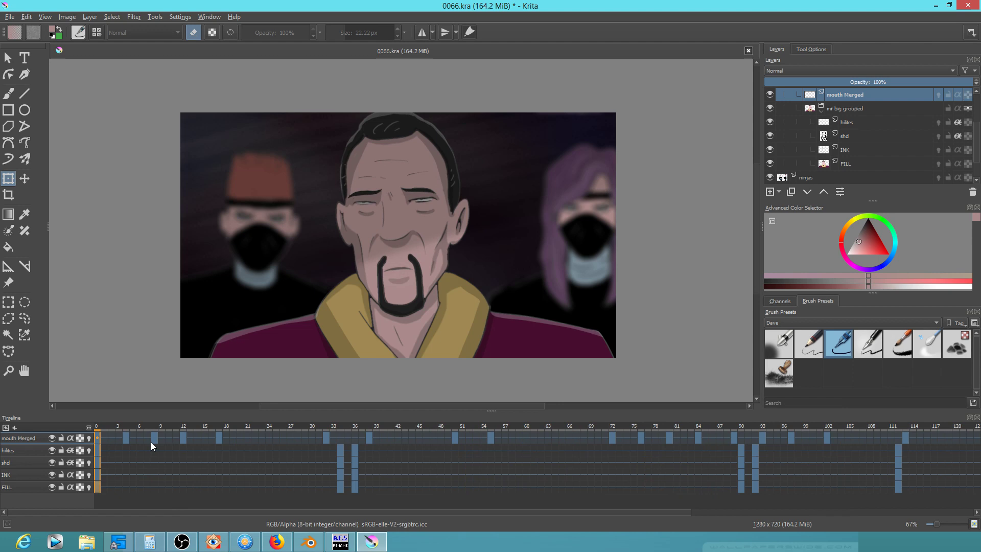
left_click_drag(89, 432, 25, 422)
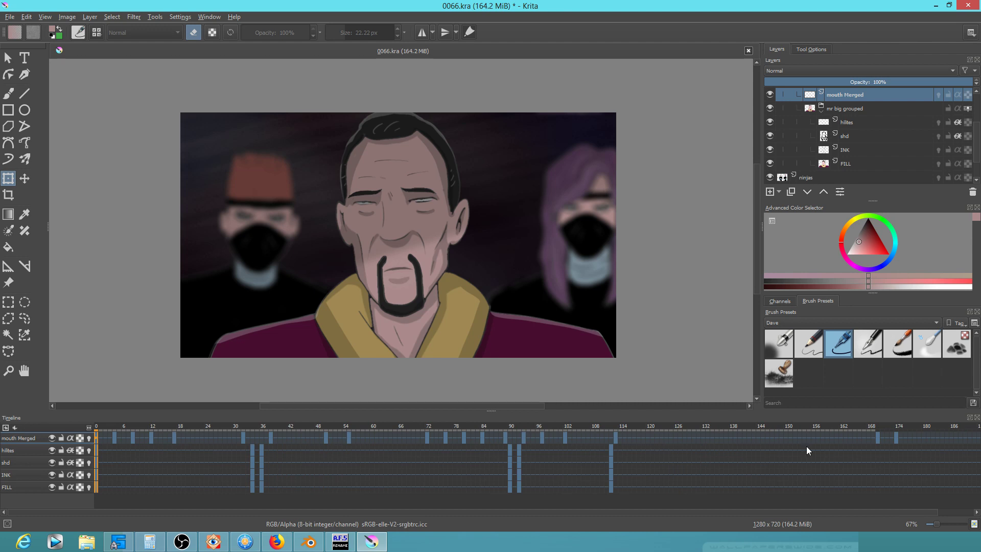
left_click_drag(866, 441, 924, 440)
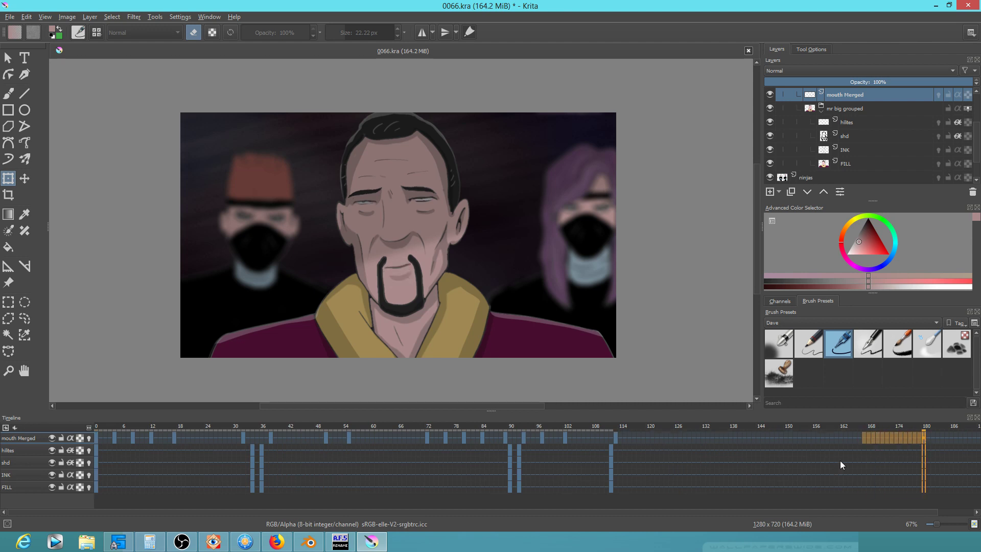
Replay the animation and select frames 90–92 on the hilites, shd, INK and FILL rows
key("space")
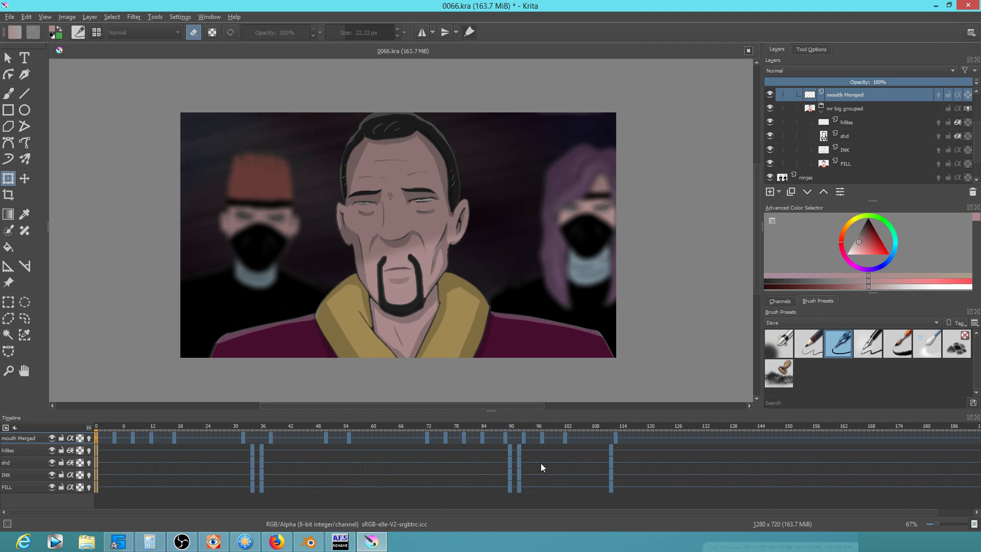
left_click(510, 449)
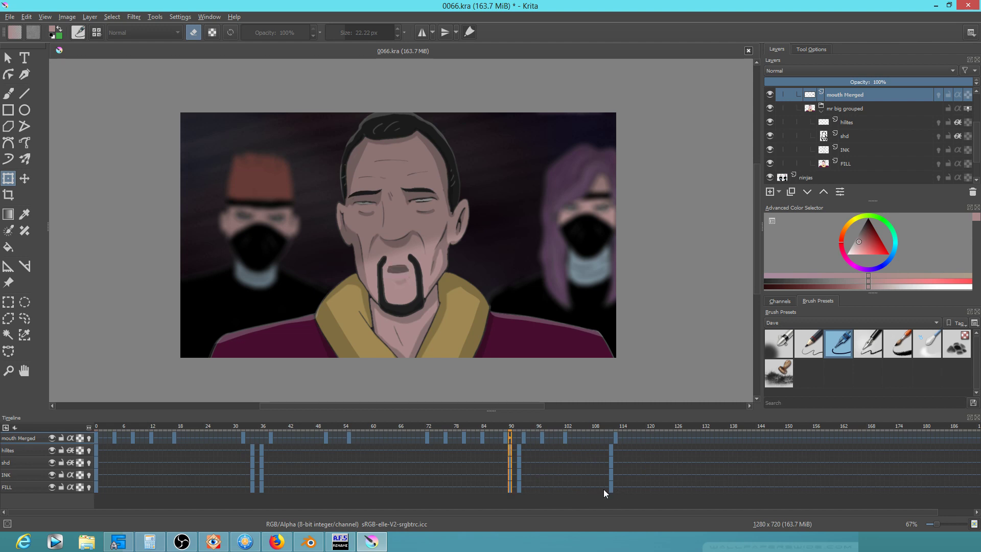
left_click(517, 488, "shift")
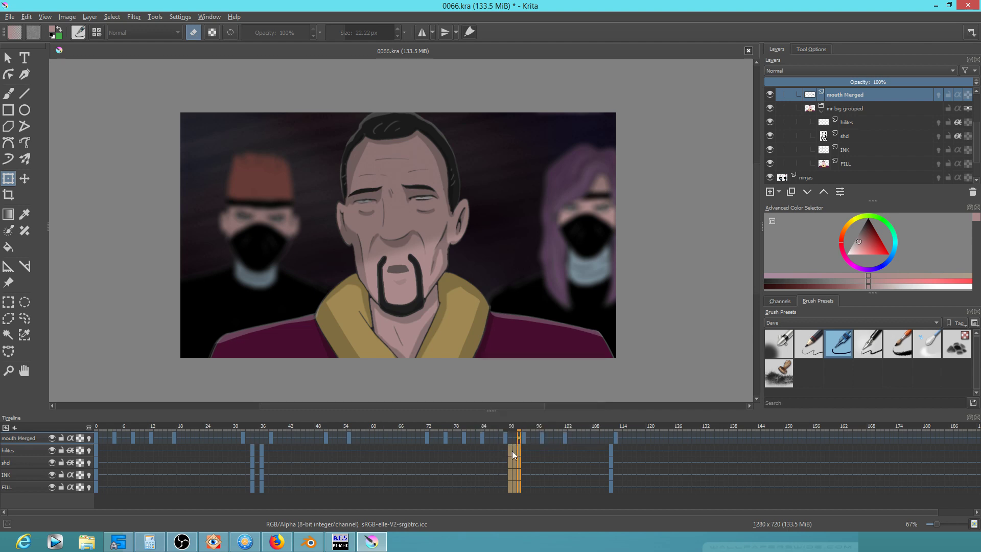
Remove the selected keyframes at frames 90–92 and make the mr big group layer active
right_click(512, 451)
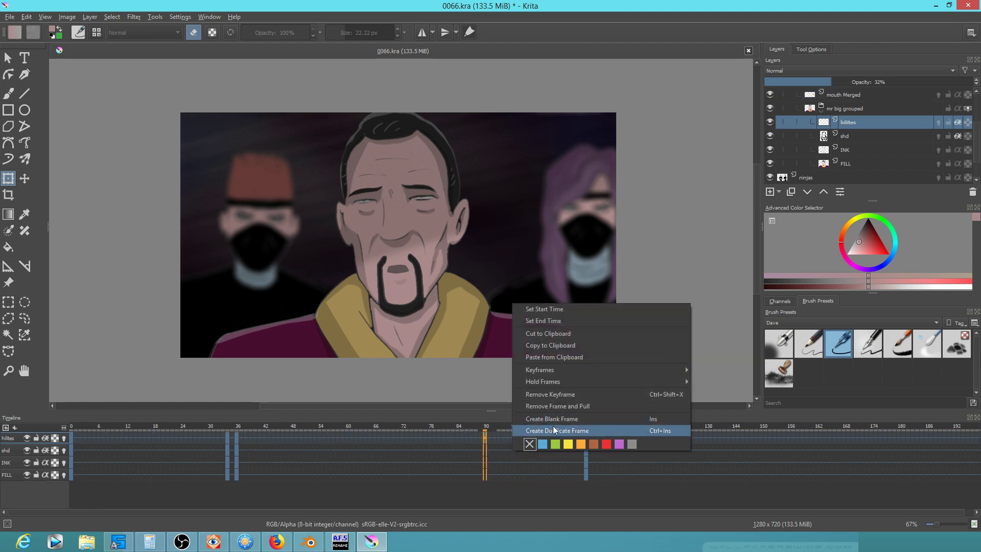
left_click(579, 394)
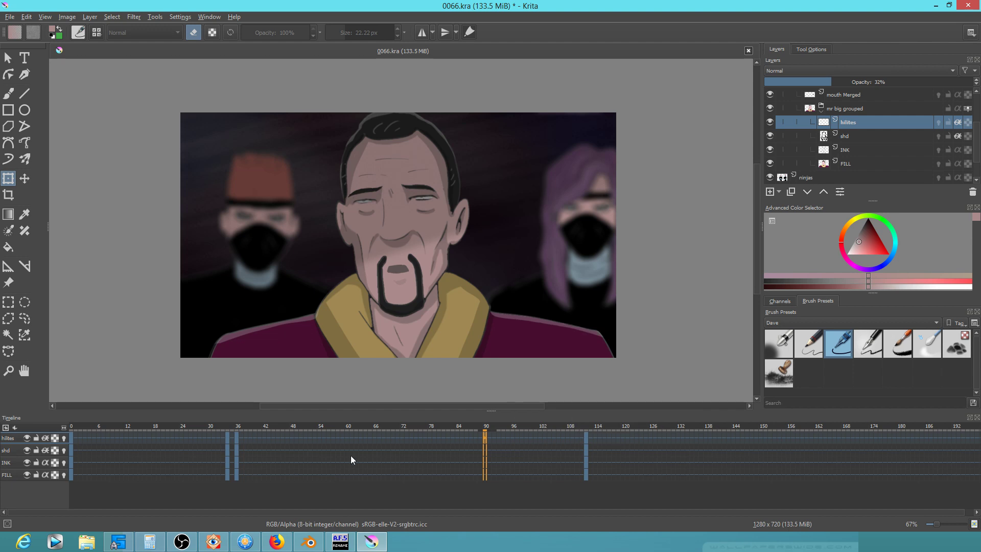
left_click(842, 109)
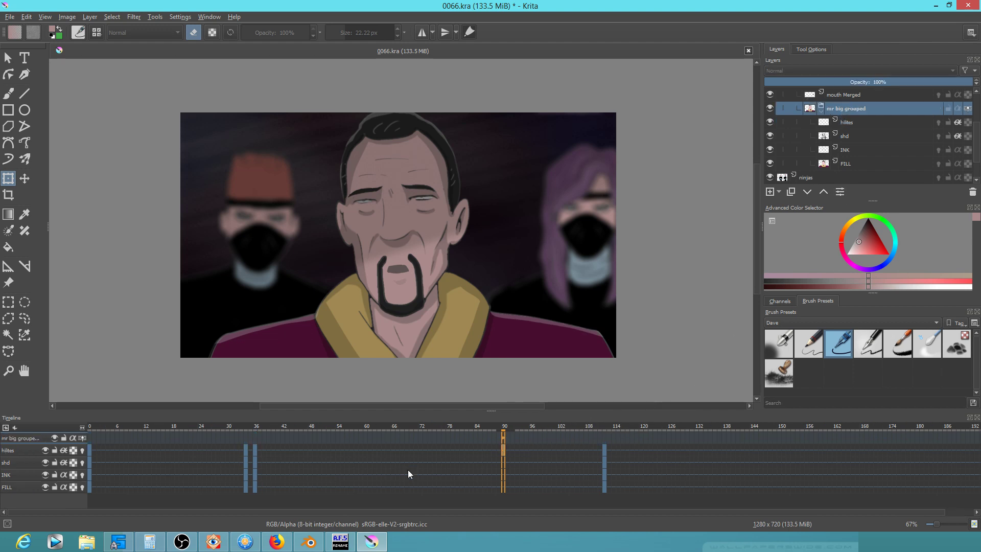
Review the animation from frame 31 and from the start, then make mouth Merged active
left_click(234, 424)
key("space")
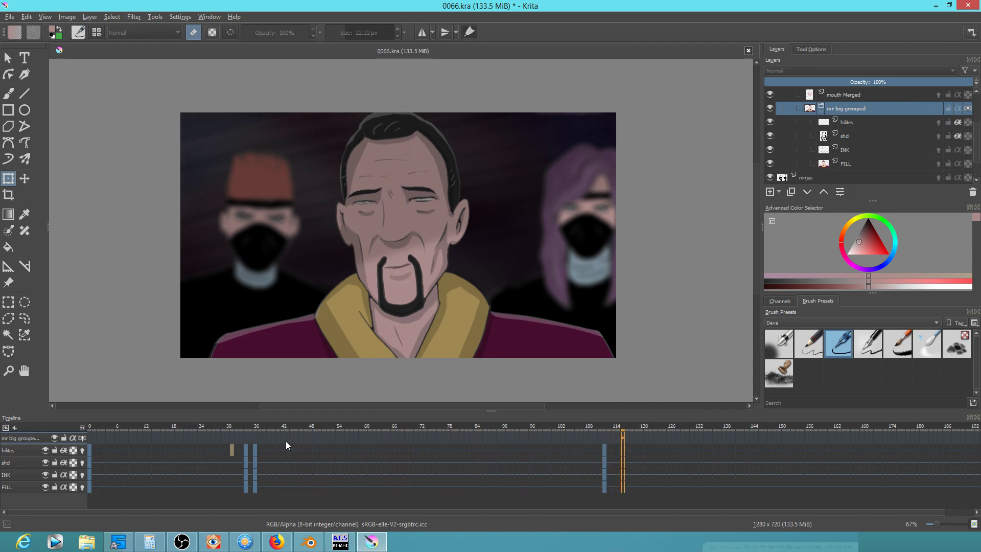
key("space")
left_click(90, 425)
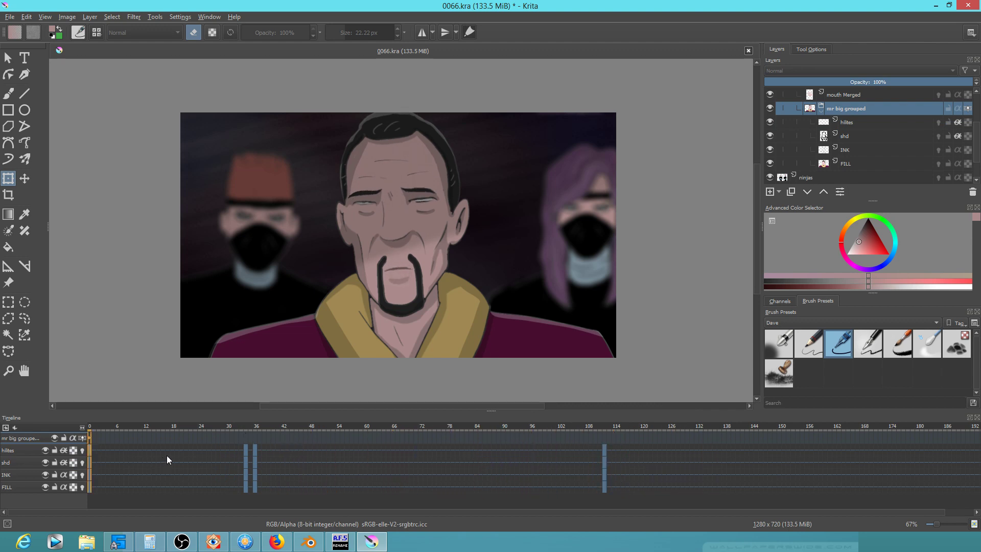
key("space")
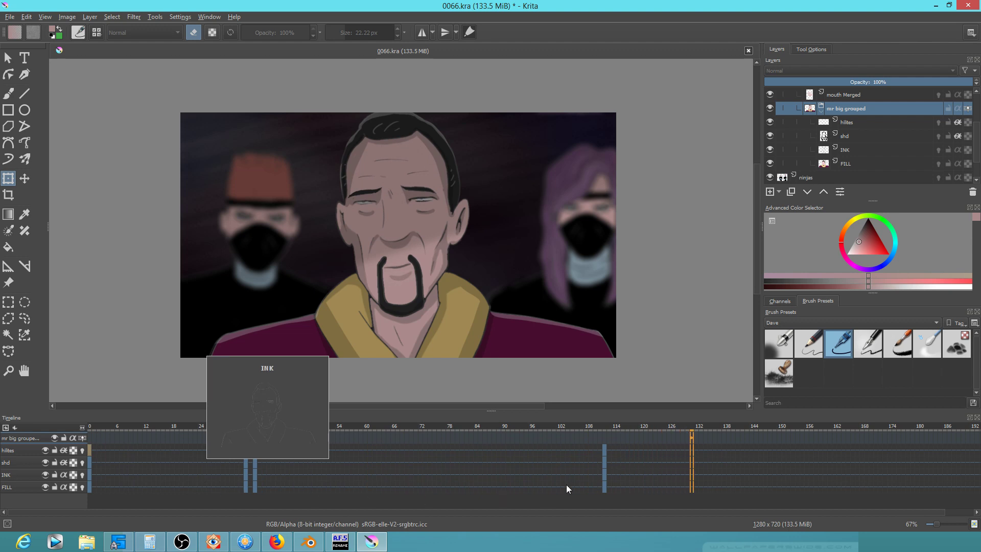
key("space")
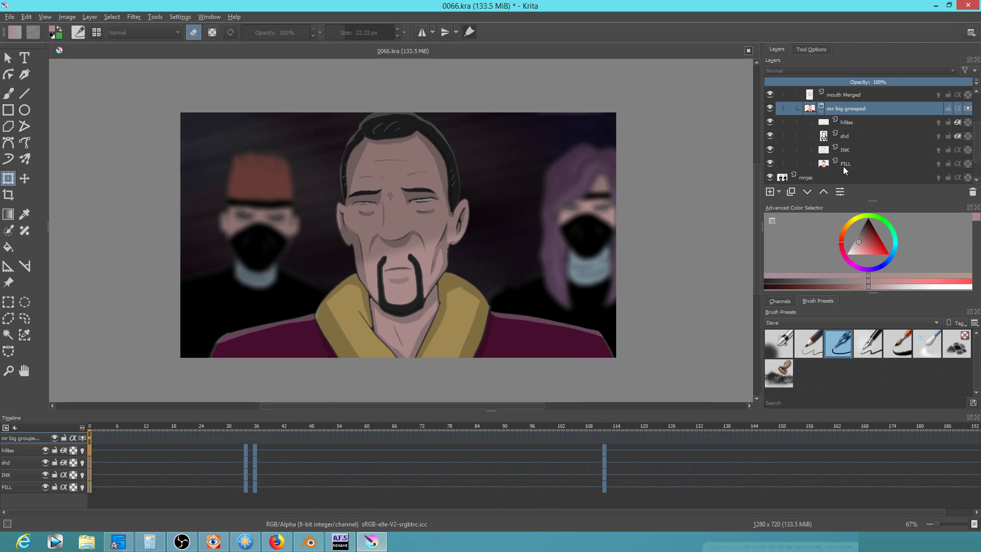
left_click(861, 96)
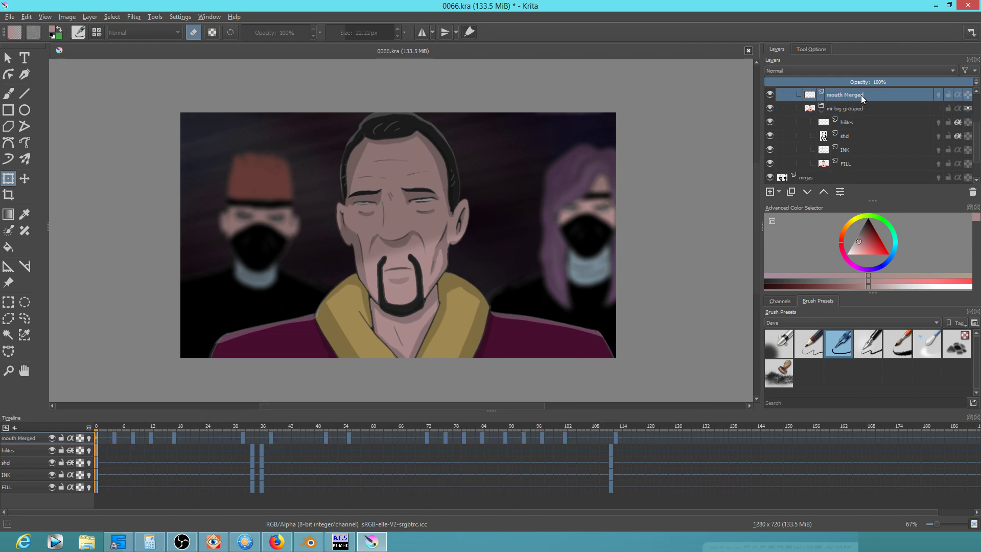
Check the mouth at frames 111 and 113 and replay the animation
left_click(611, 454)
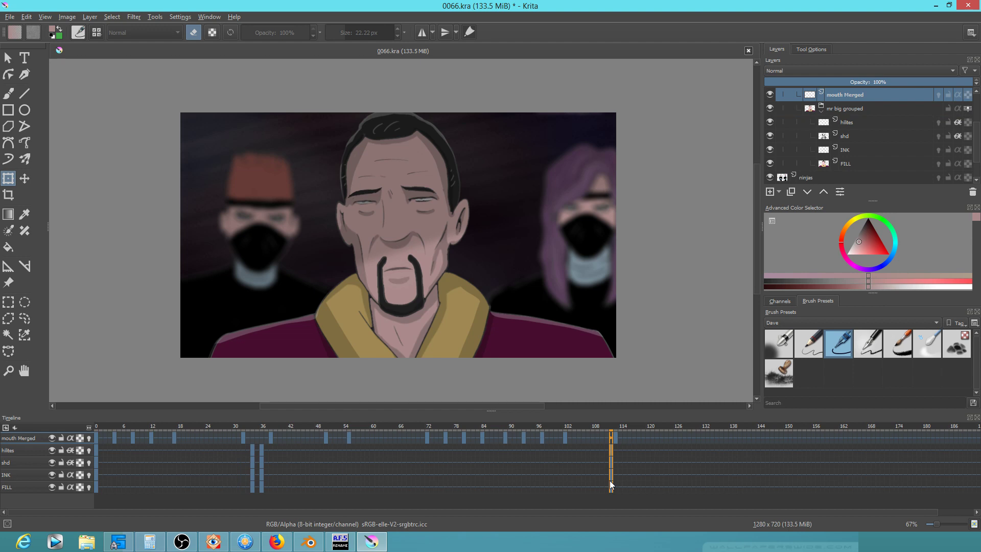
left_click(619, 455)
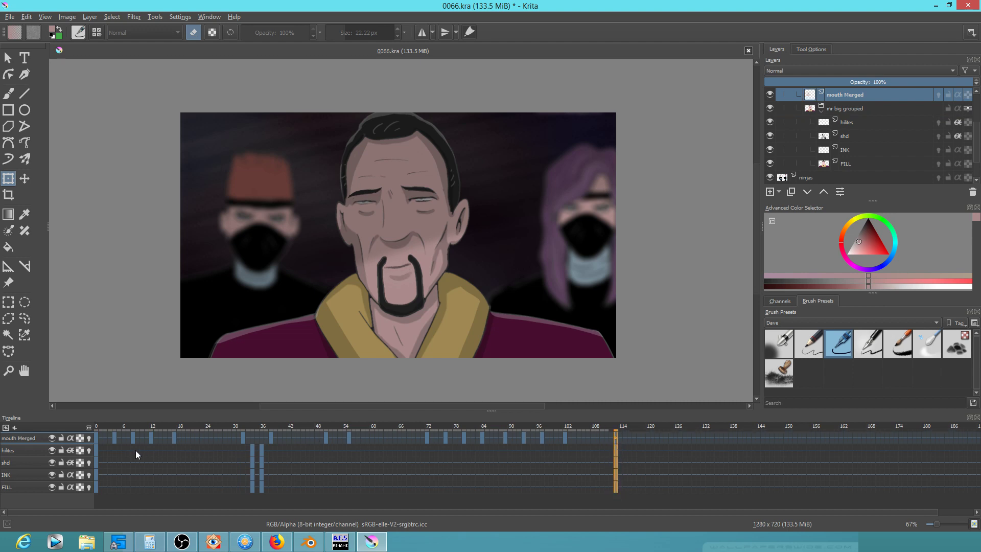
key("space")
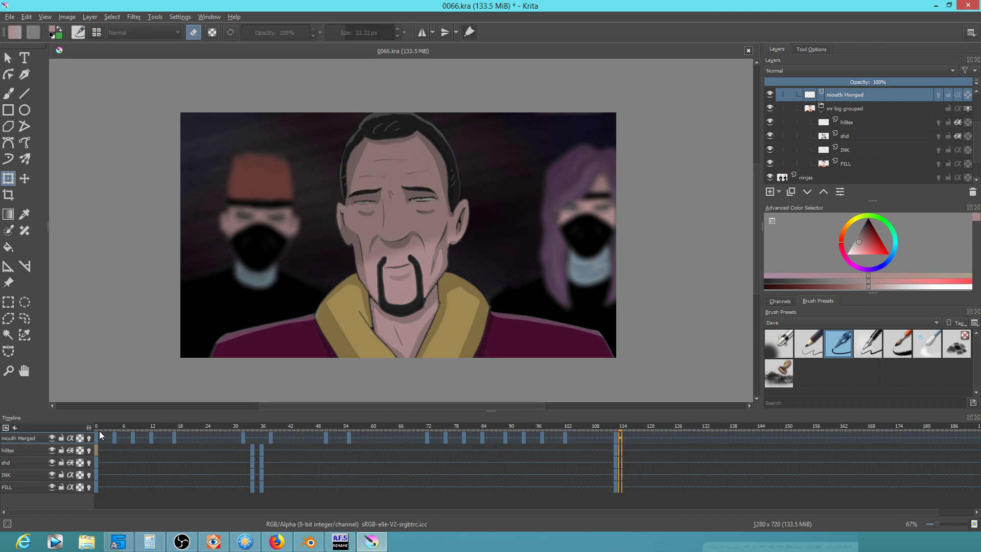
key("space")
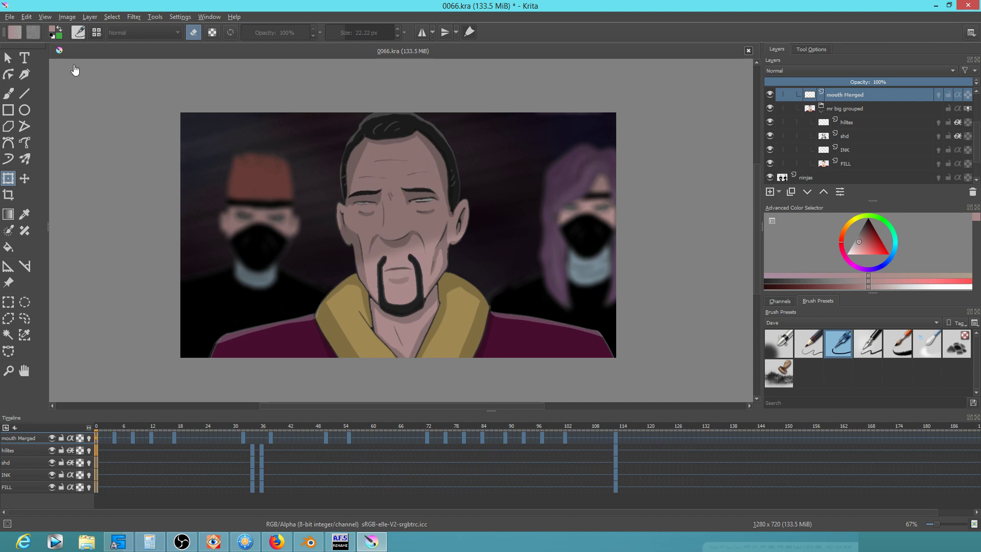
Save 0066.kra and start a new 1920 × 1080 document
left_click(8, 17)
left_click(20, 64)
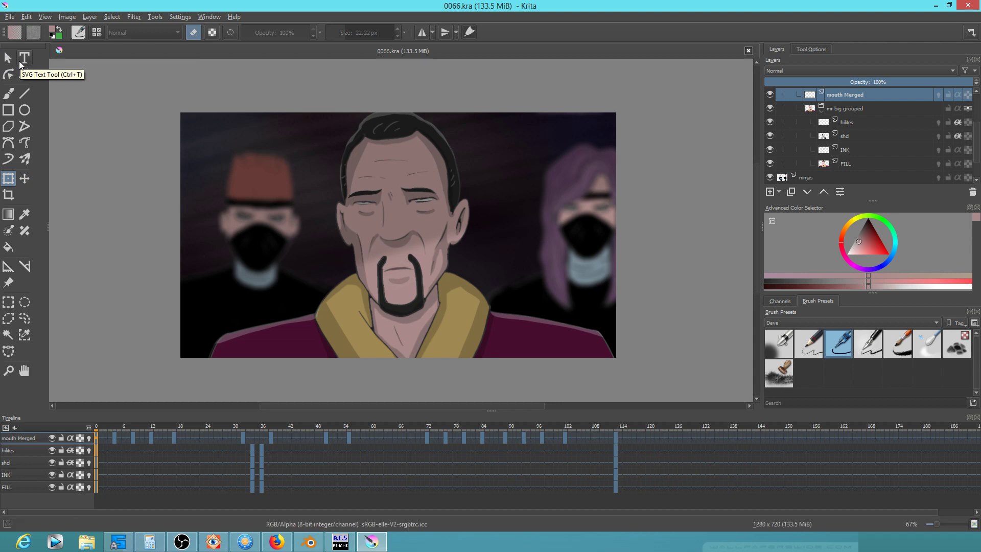
left_click(9, 18)
left_click(19, 30)
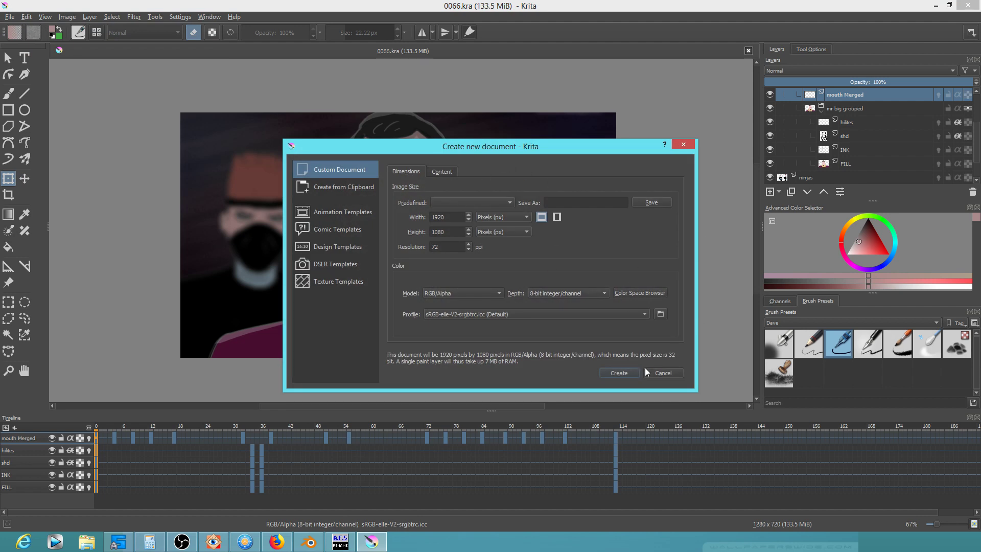
Create the blank 1920 × 1080 document, remove the white background, and draw a black ellipse outline
left_click(624, 372)
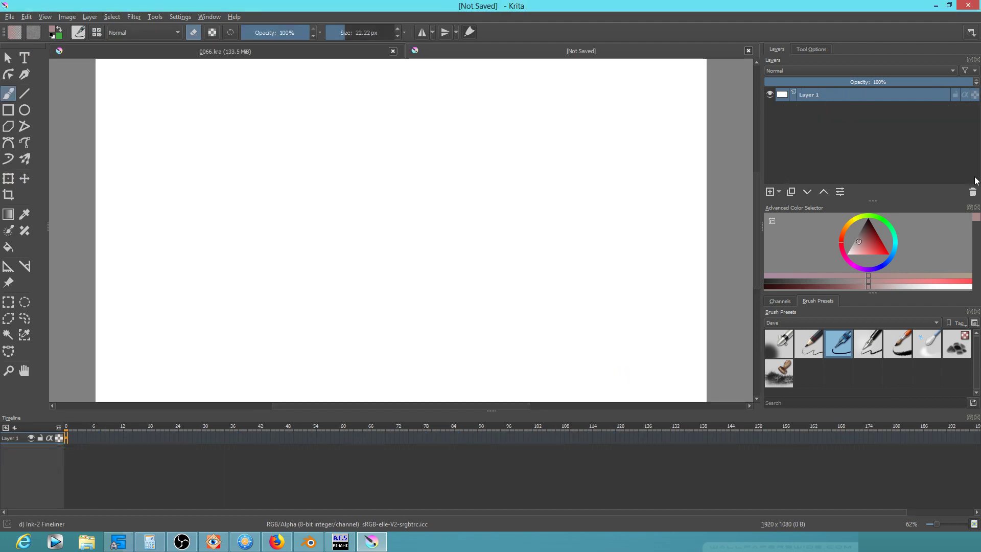
left_click(973, 192)
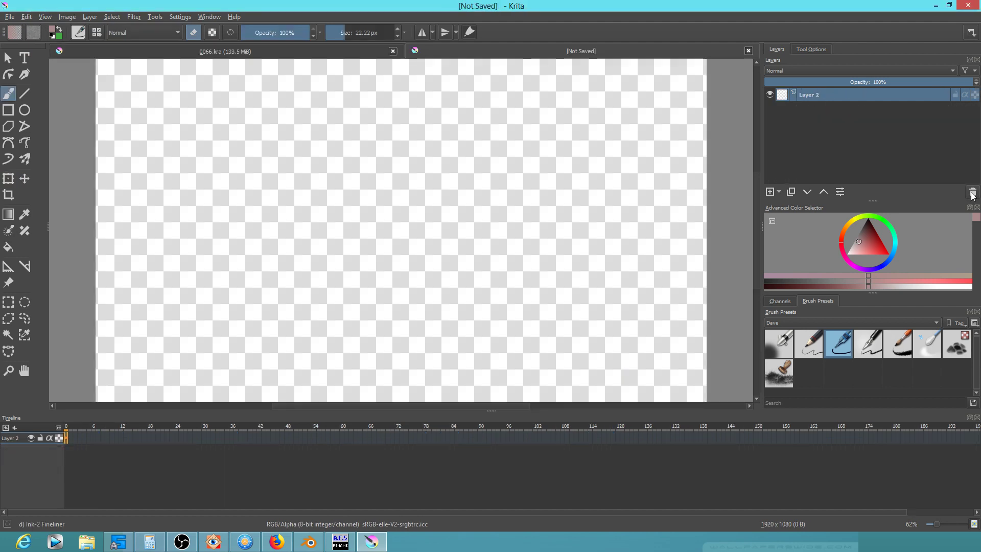
key("d")
key("e")
mouse_move(390, 139)
left_mouse_down()
mouse_move(280, 340)
mouse_move(389, 134)
mouse_move(375, 132)
left_mouse_up()
Fill the ellipse with red painted behind the outline, then float the Animation docker over the canvas
left_click(875, 240)
left_click(125, 32)
left_click(128, 40)
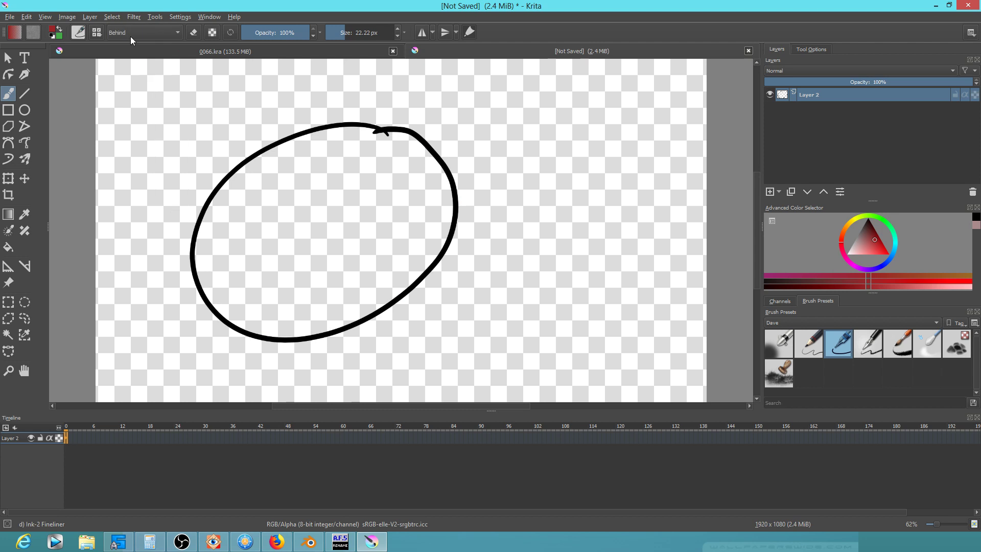
key("f")
left_click(337, 238)
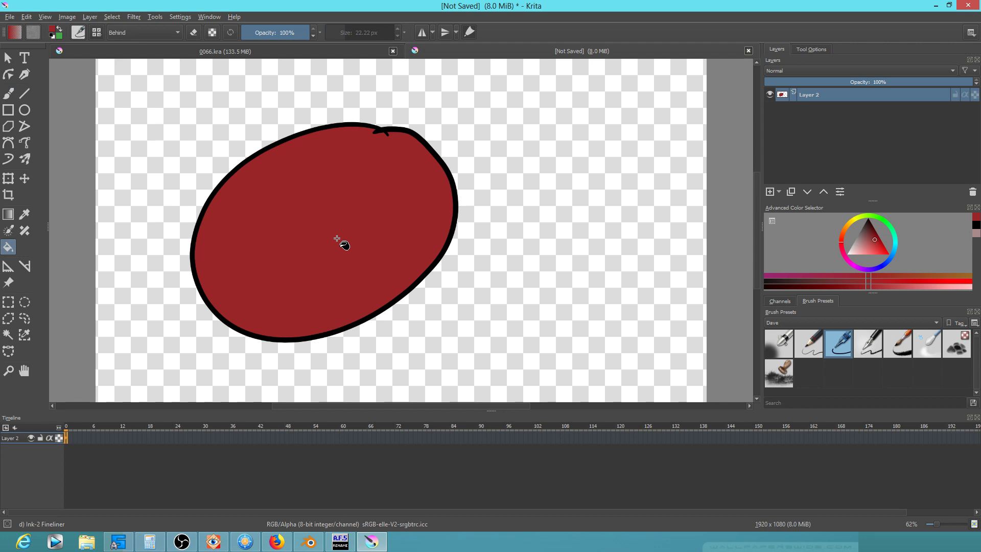
key("minus")
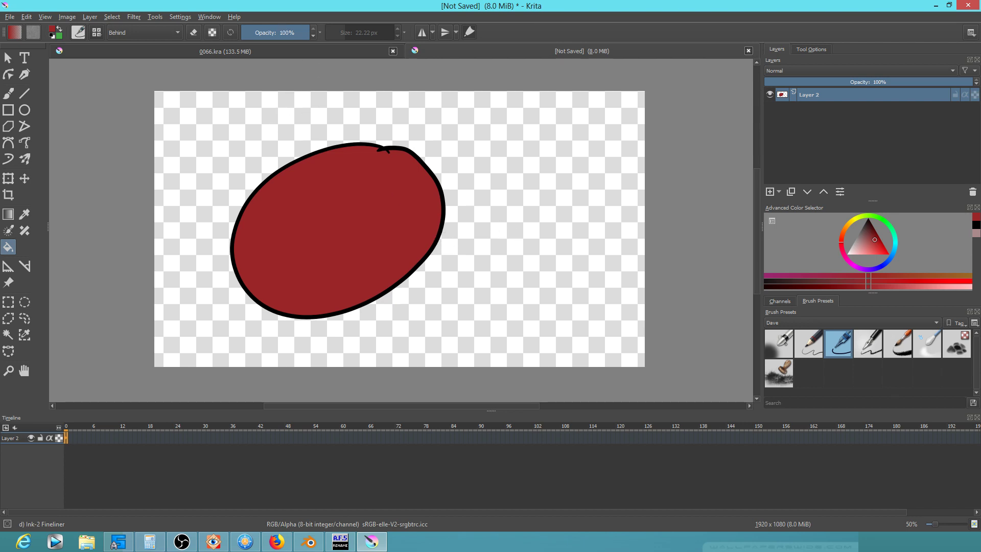
left_click_drag(397, 0, 277, 122)
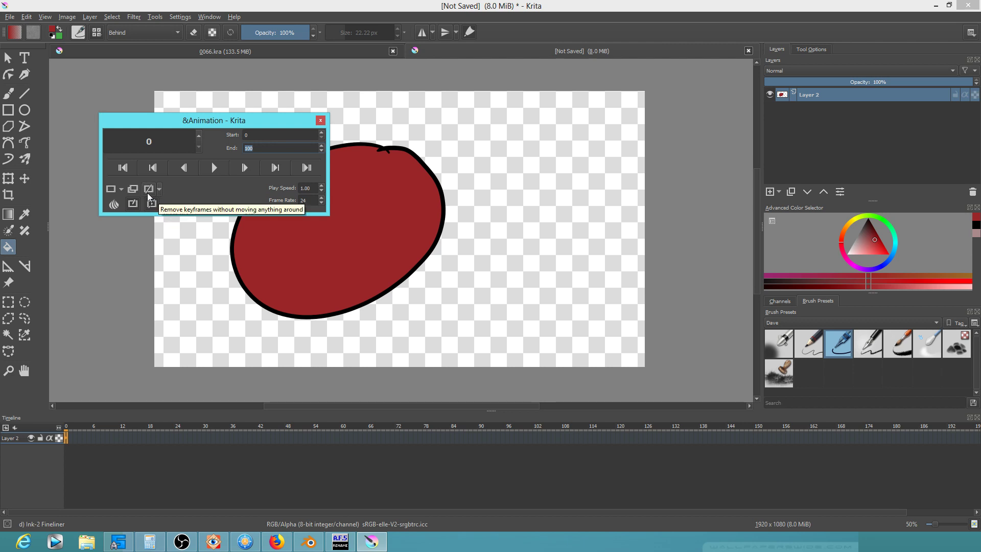
Add an opacity keyframe to Layer 2 at frame 0 from the floating Animation docker
left_click(121, 190)
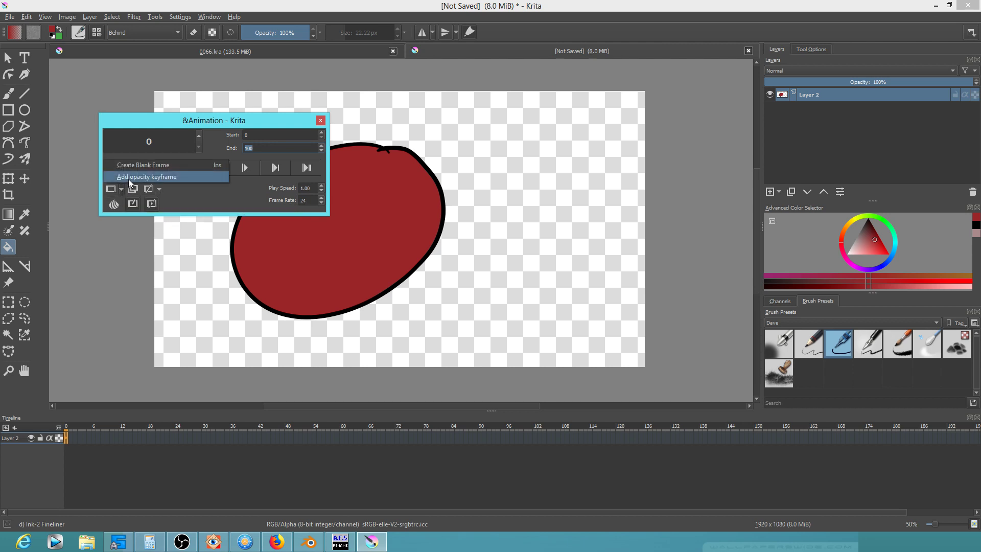
left_click(135, 80)
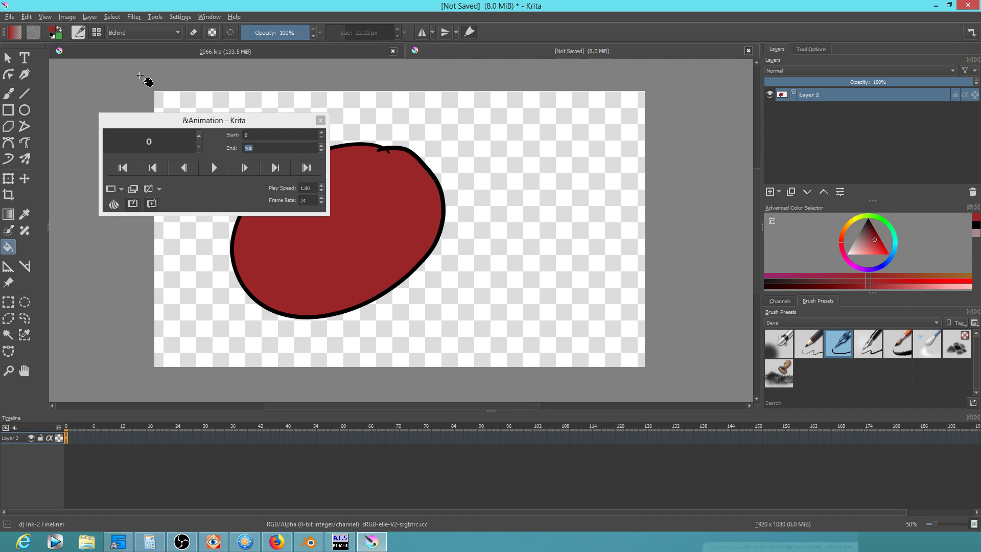
left_click(247, 121)
left_click(321, 120)
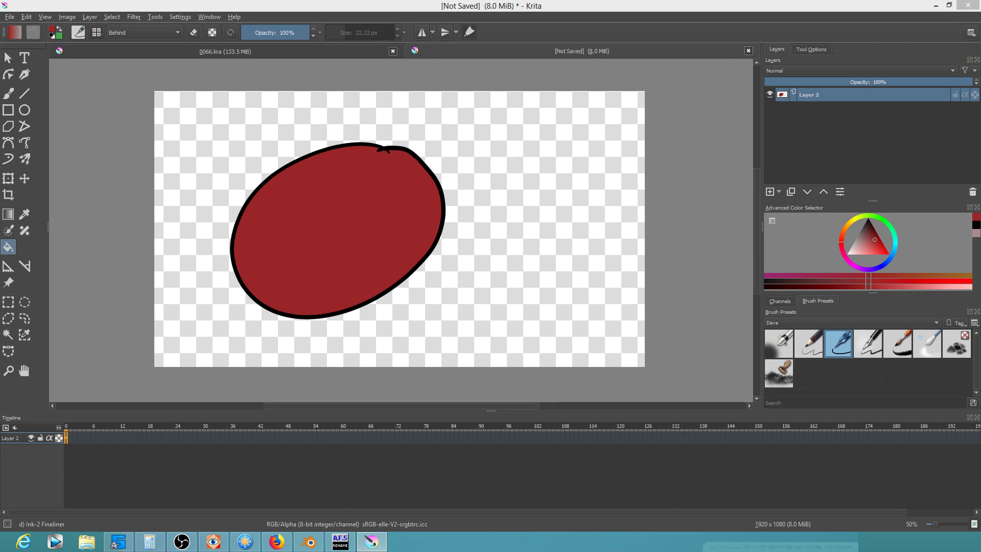
left_click_drag(330, 0, 259, 233)
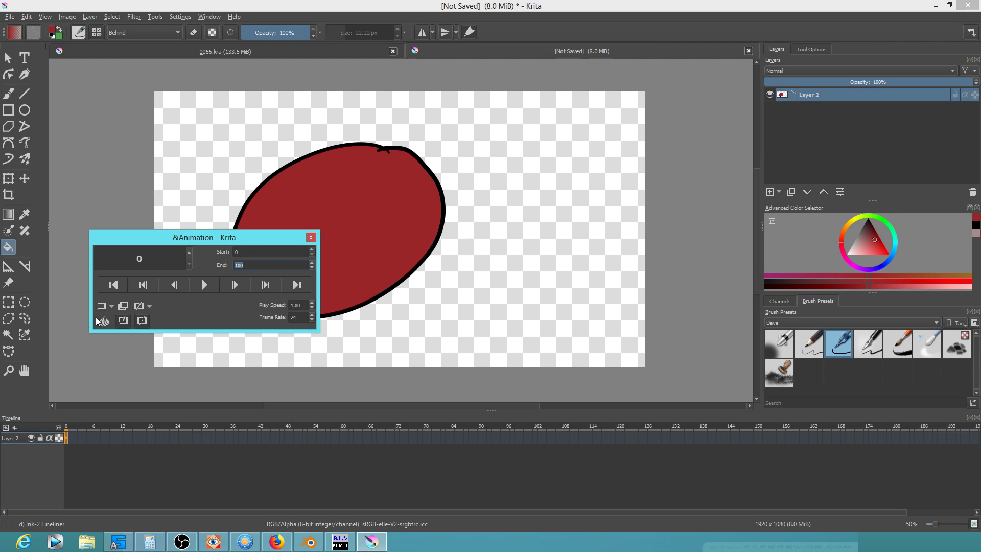
left_click(111, 305)
left_click(115, 318)
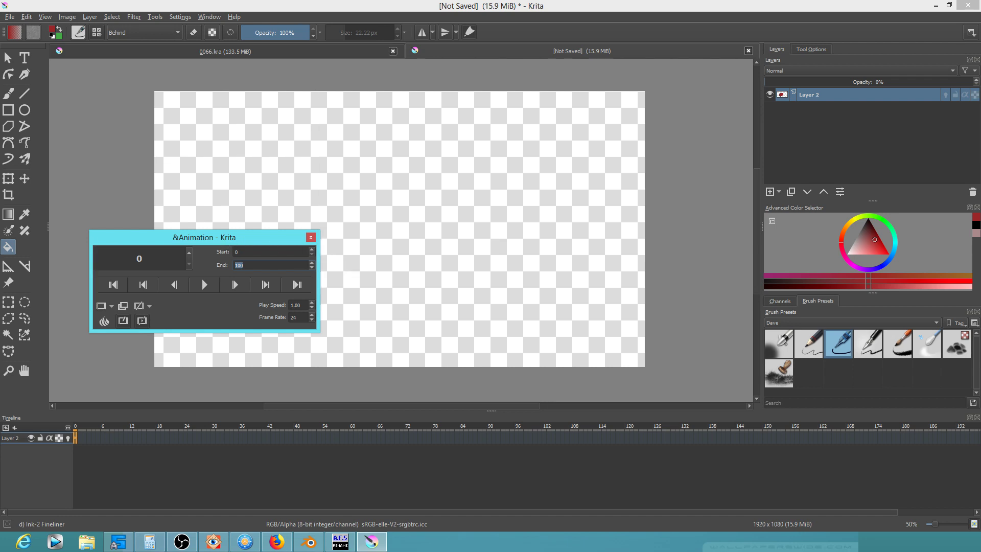
Raise Layer 2 opacity to 100% and add a second opacity keyframe at frame 51
left_click(311, 237)
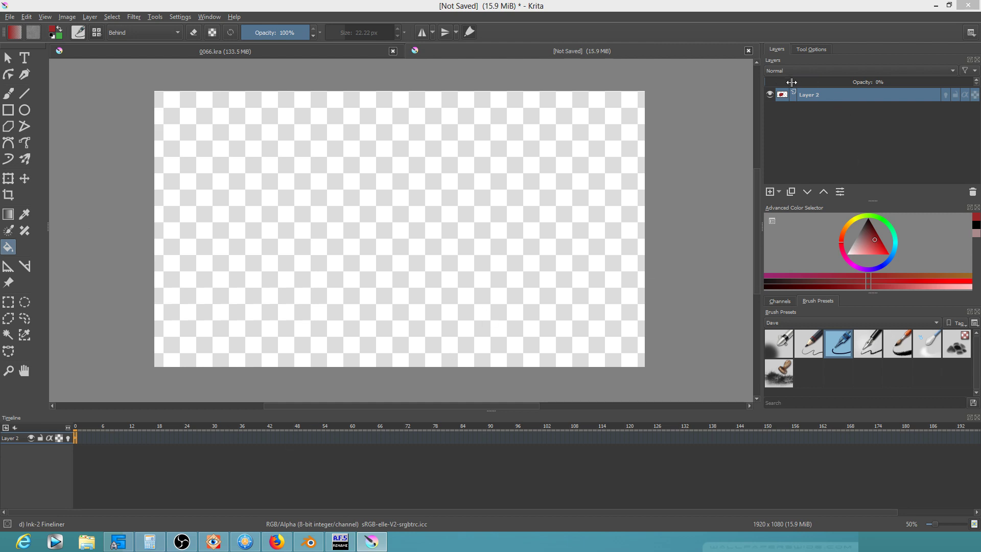
left_click_drag(772, 81, 978, 88)
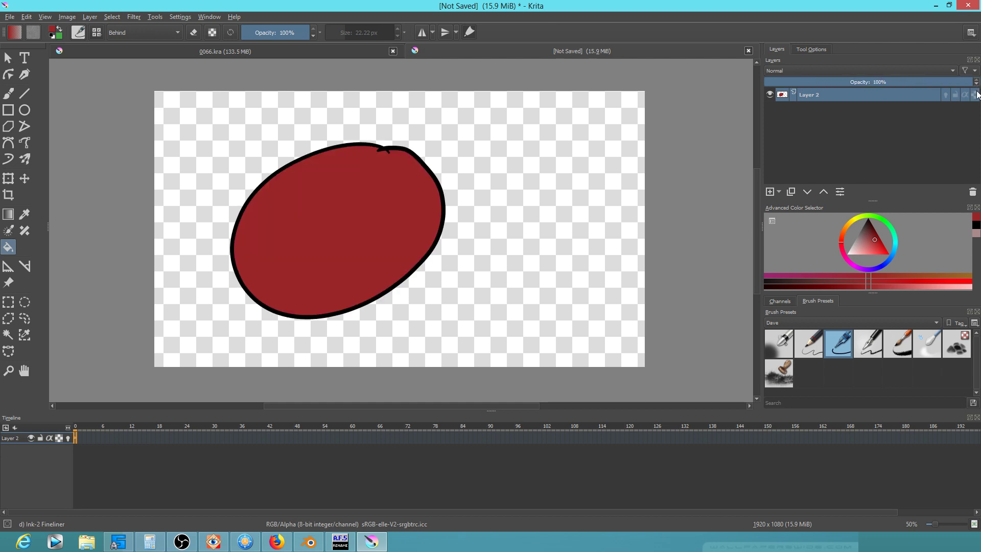
left_click(311, 437)
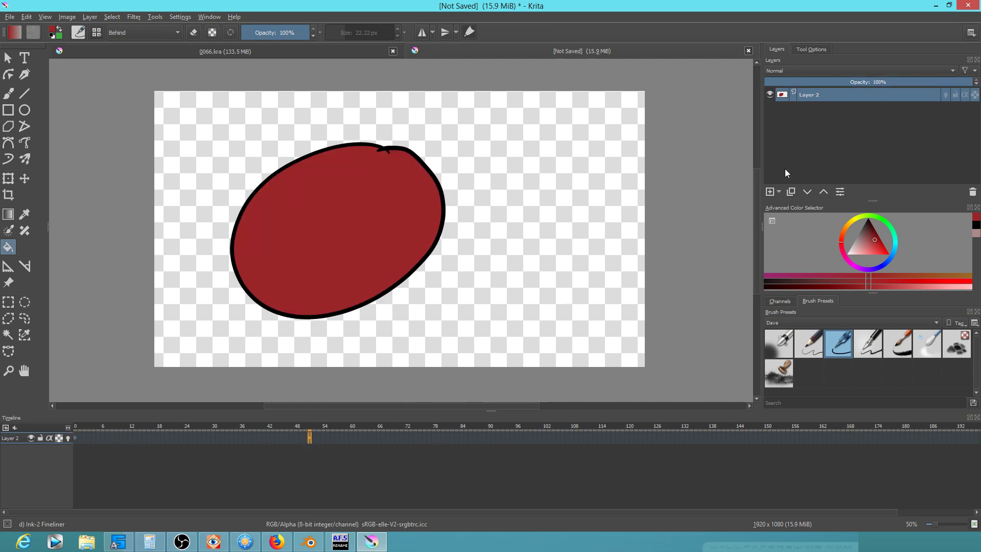
left_click_drag(980, 196, 204, 194)
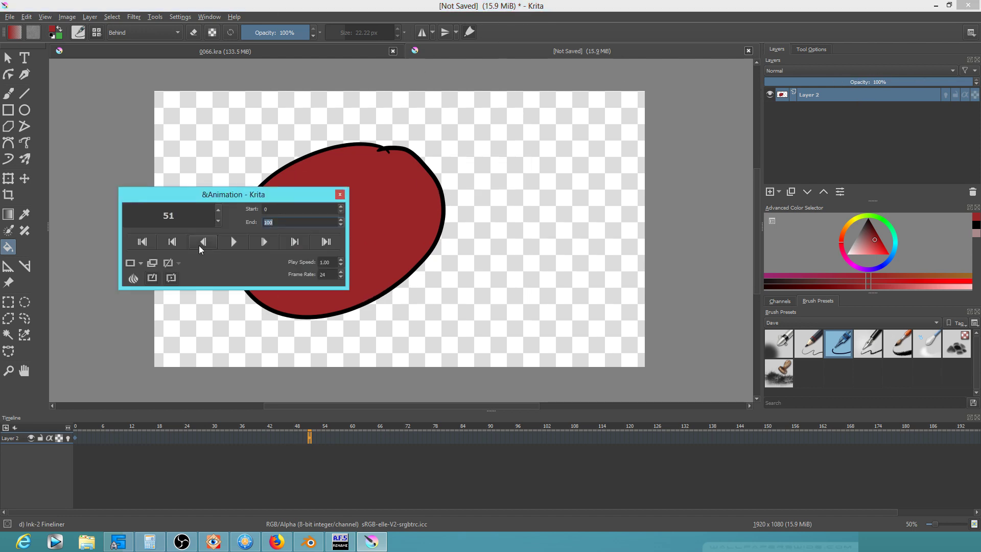
left_click(140, 264)
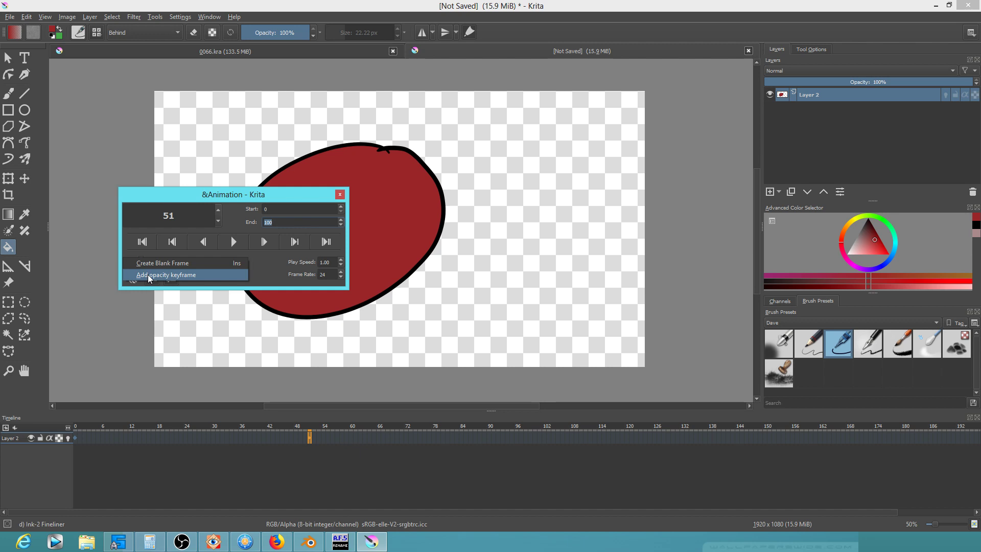
left_click(148, 275)
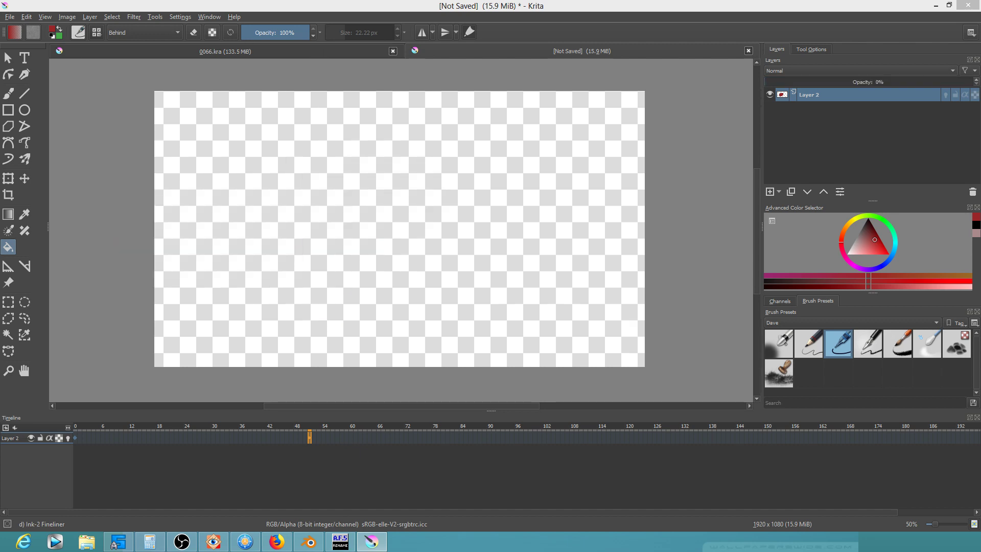
Scrub the frames before 51 to preview the fade and open the frame-51 key's options
left_click(287, 426)
left_click_drag(287, 426, 80, 446)
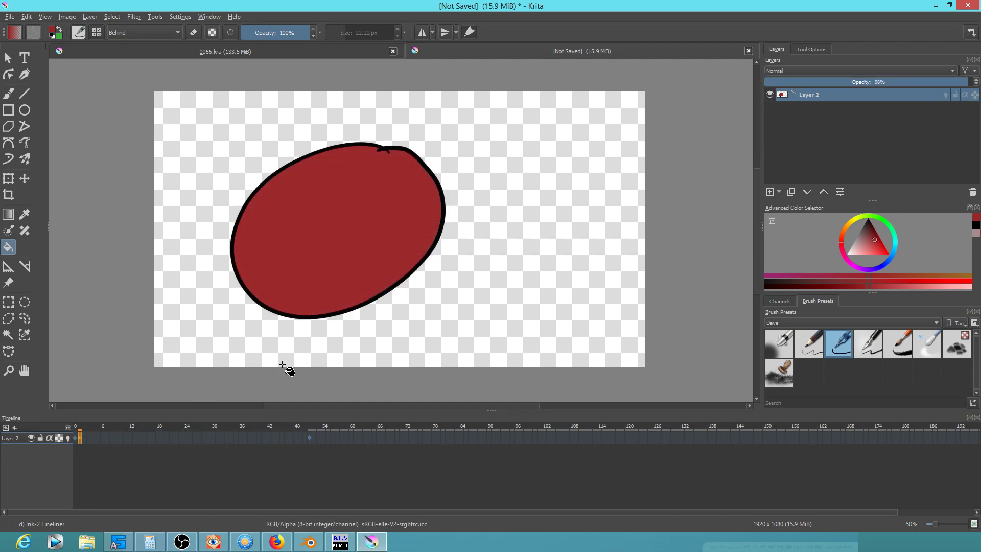
right_click(310, 440)
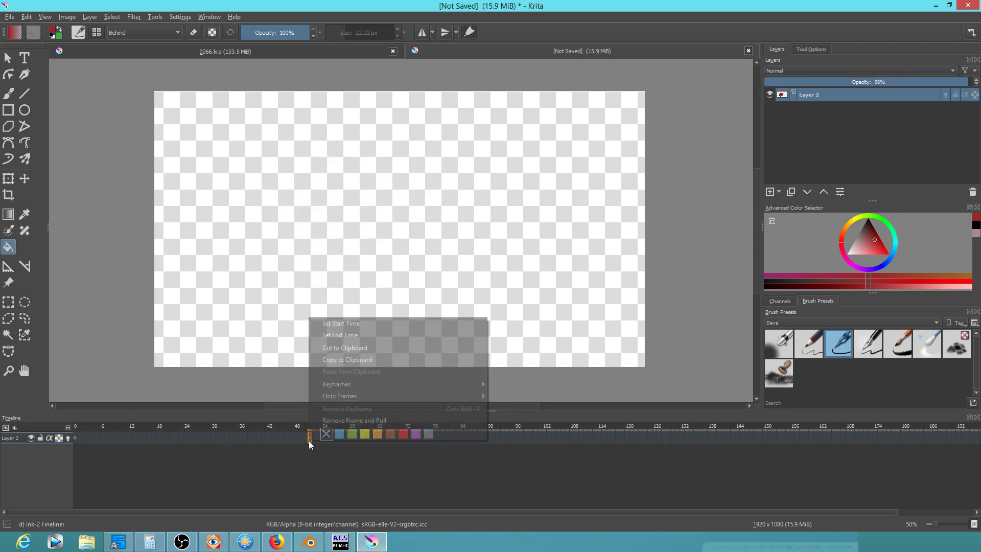
Remove both opacity keyframes at frames 0 and 51 with Remove Frame and Pull
left_click(336, 421)
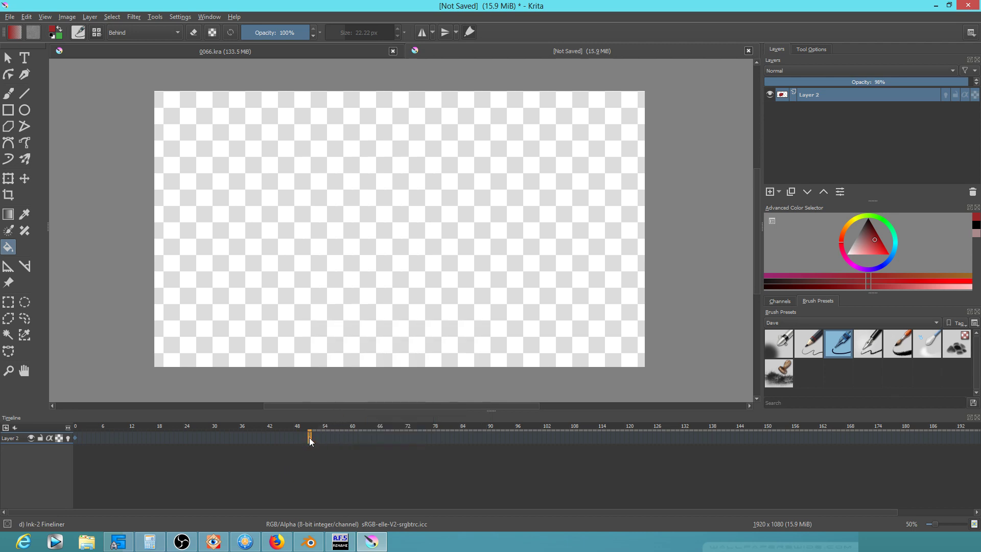
left_click_drag(310, 437, 42, 410)
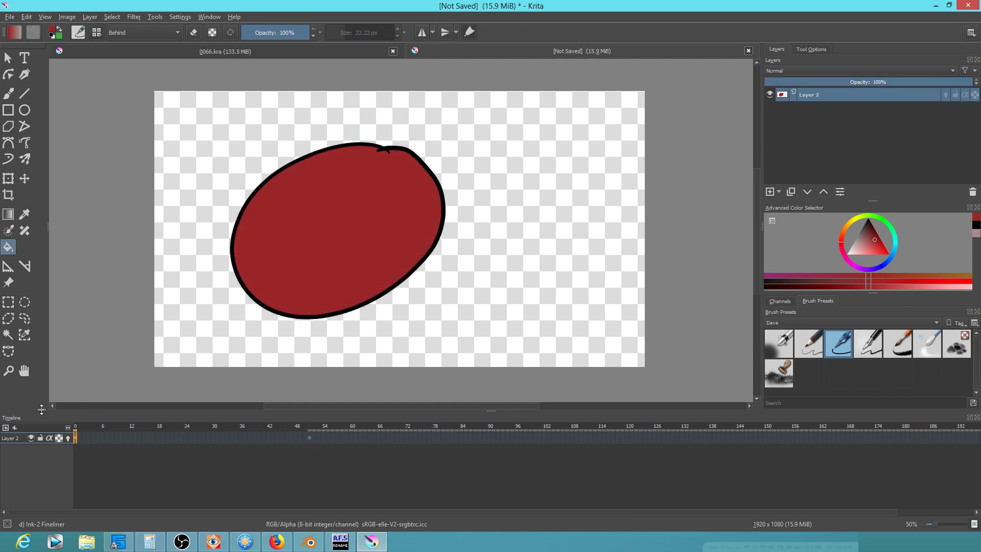
right_click(75, 438)
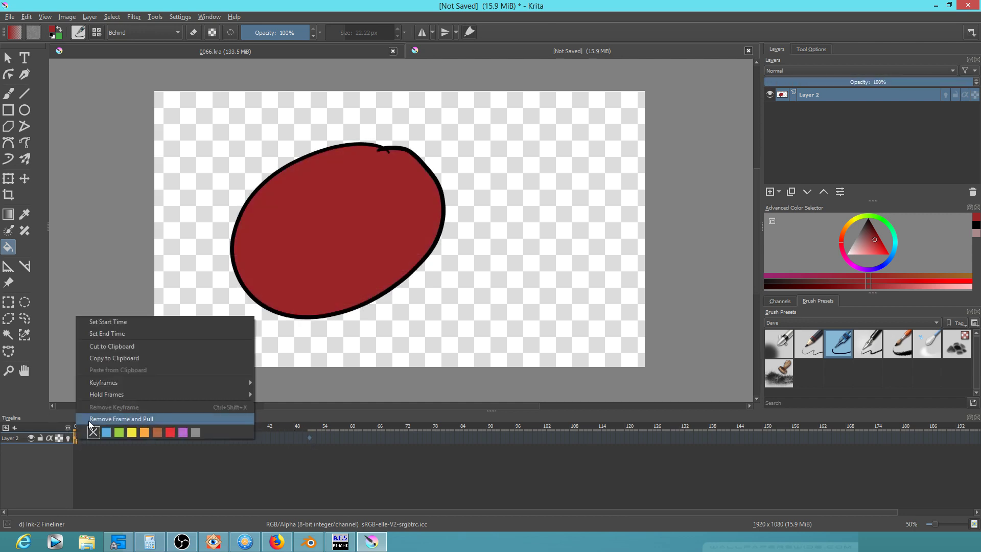
left_click(90, 419)
right_click(305, 440)
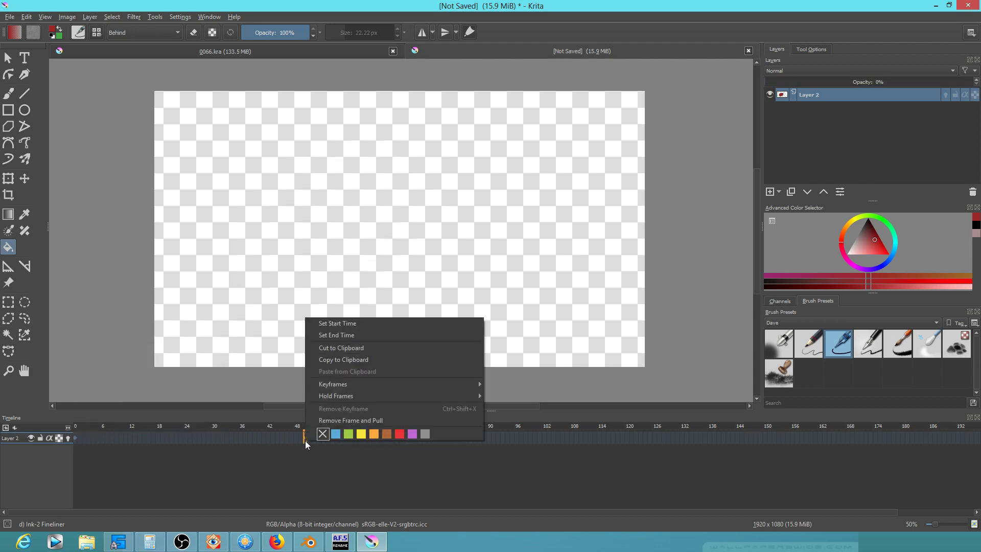
left_click(327, 422)
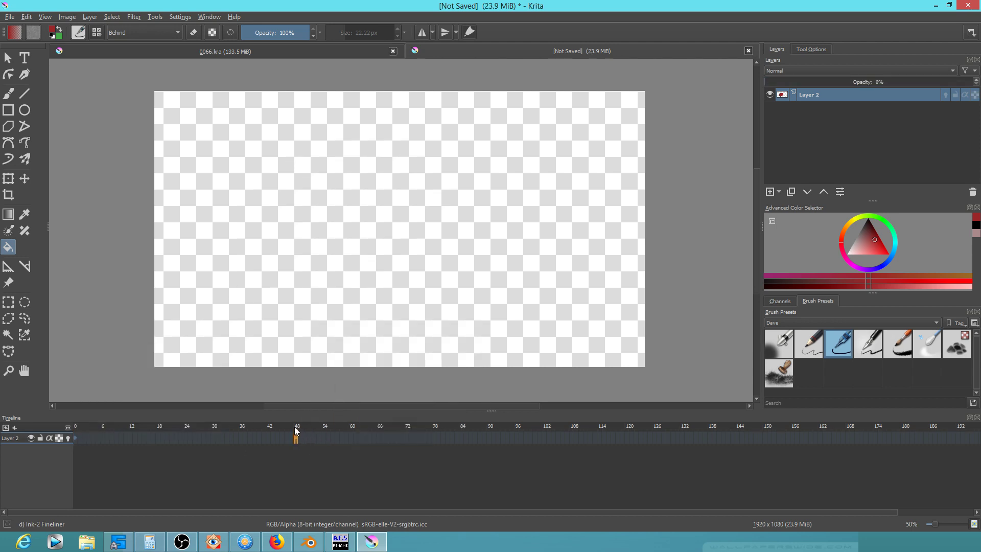
Set Layer 2 opacity back to 100% and scrub the timeline to check the frames
left_click_drag(102, 414, 158, 424)
left_click_drag(289, 429, 82, 433)
right_click(73, 438)
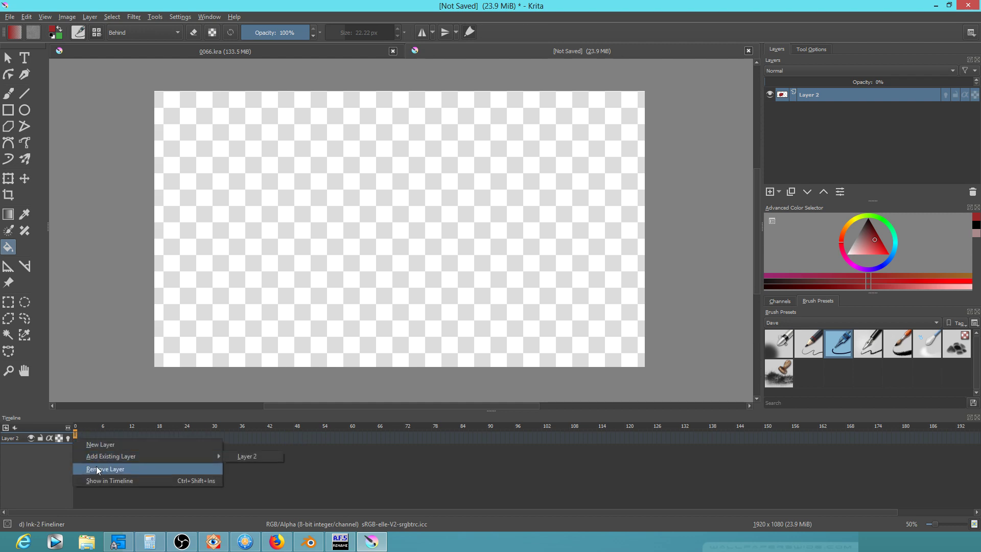
left_click(107, 439)
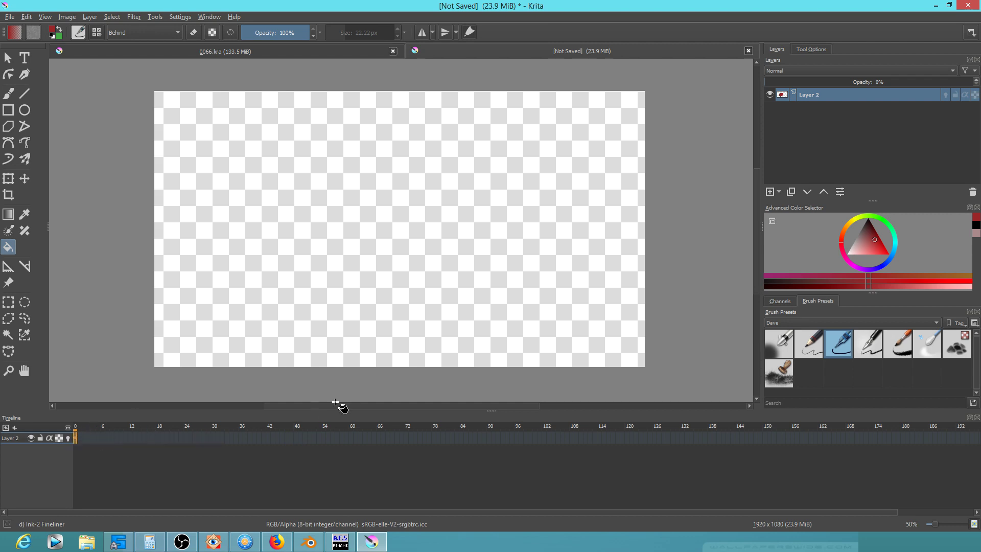
left_click_drag(787, 81, 978, 66)
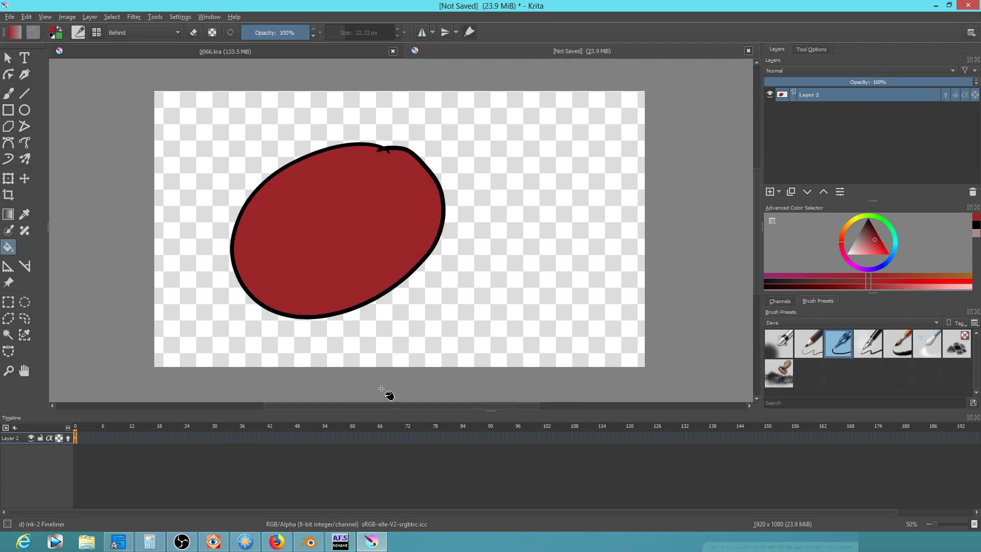
left_click_drag(81, 428, 39, 385)
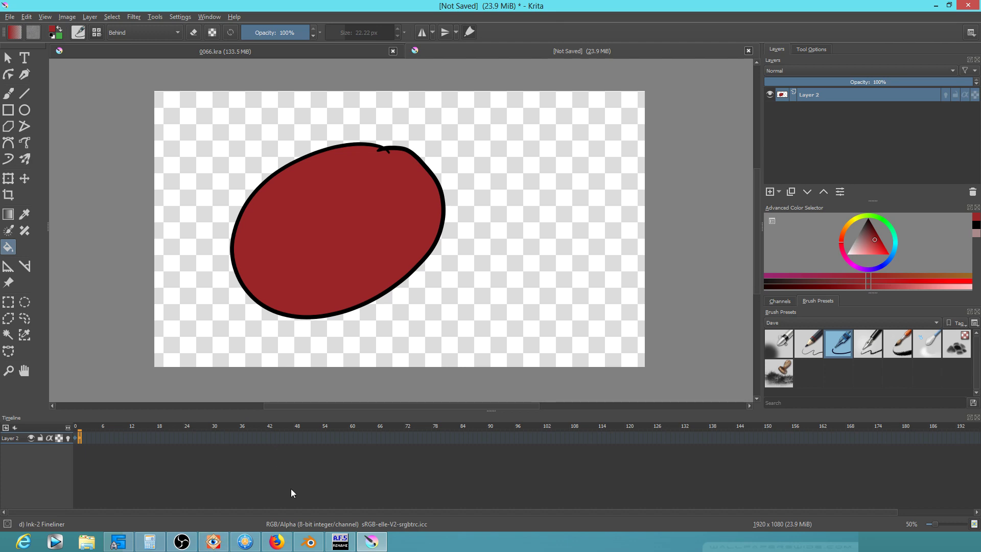
Bring the Blender opening-scene video edit to the front from the taskbar
left_click(310, 542)
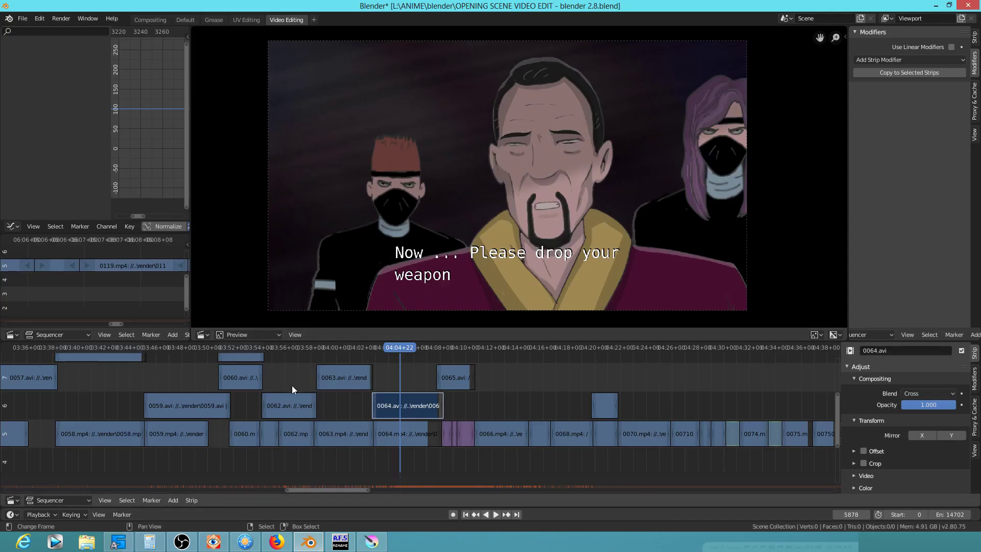
Return to the Krita document with the red ellipse from the taskbar
left_click(370, 546)
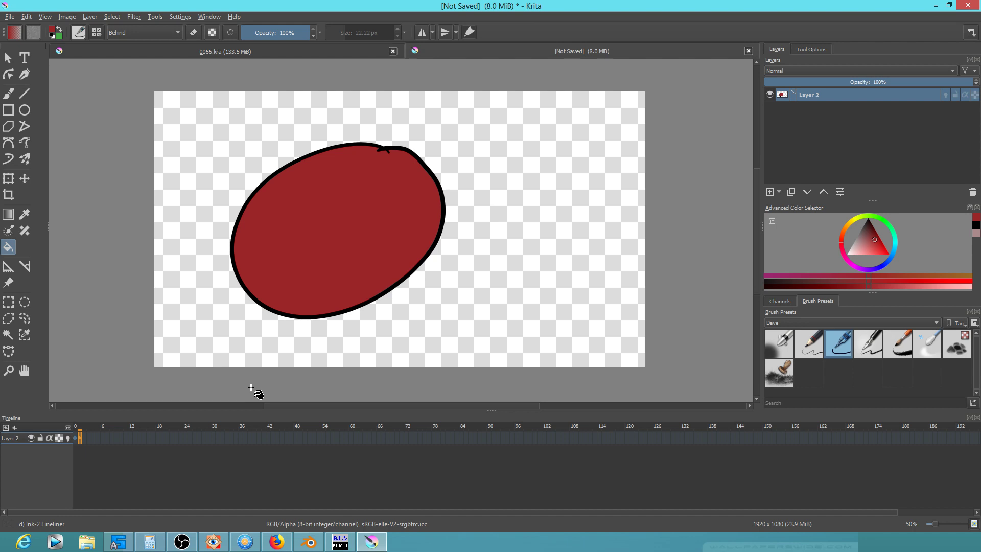
On frame 0, open HSV/HSL Adjustment and try Hue/Saturation/Intensity with intensity -10
left_click(186, 438)
left_click(75, 437)
left_click(139, 15)
mouse_move(142, 37)
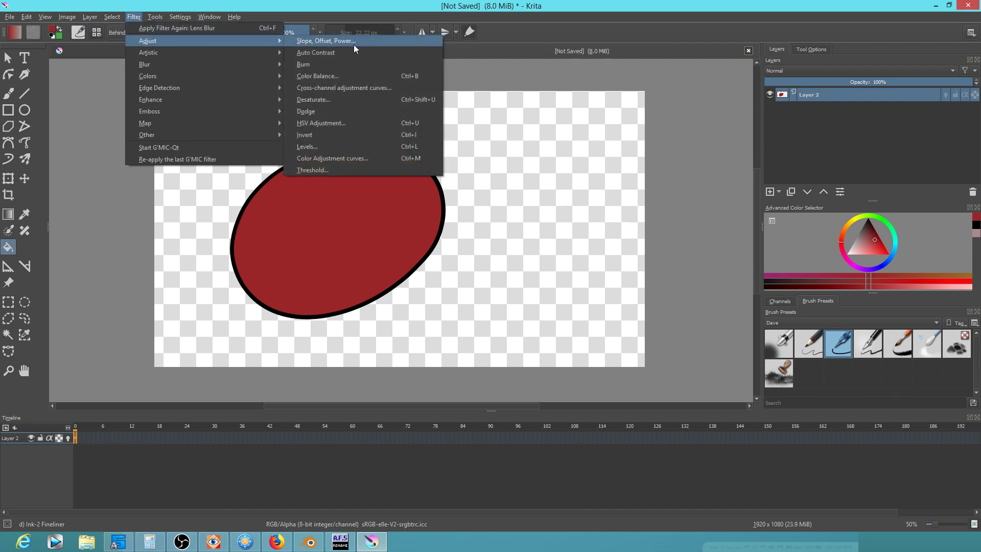
left_click(365, 123)
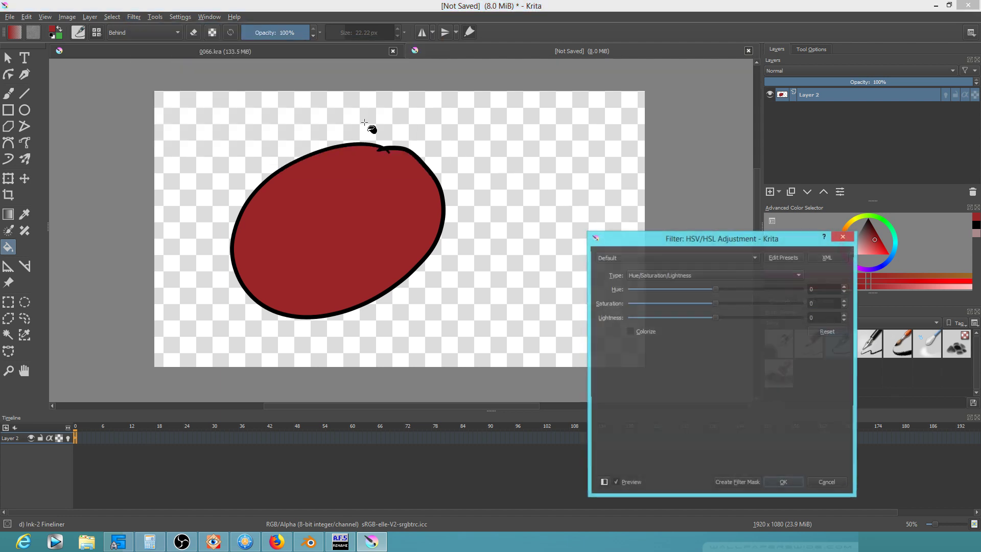
left_click(660, 278)
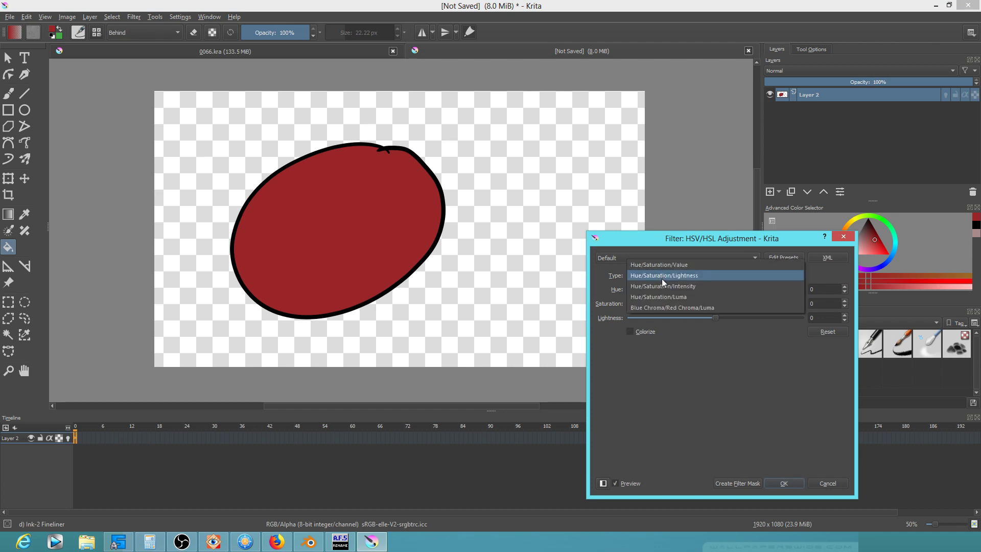
left_click(702, 283)
mouse_move(716, 316)
left_mouse_down()
mouse_move(671, 317)
mouse_move(708, 317)
left_mouse_up()
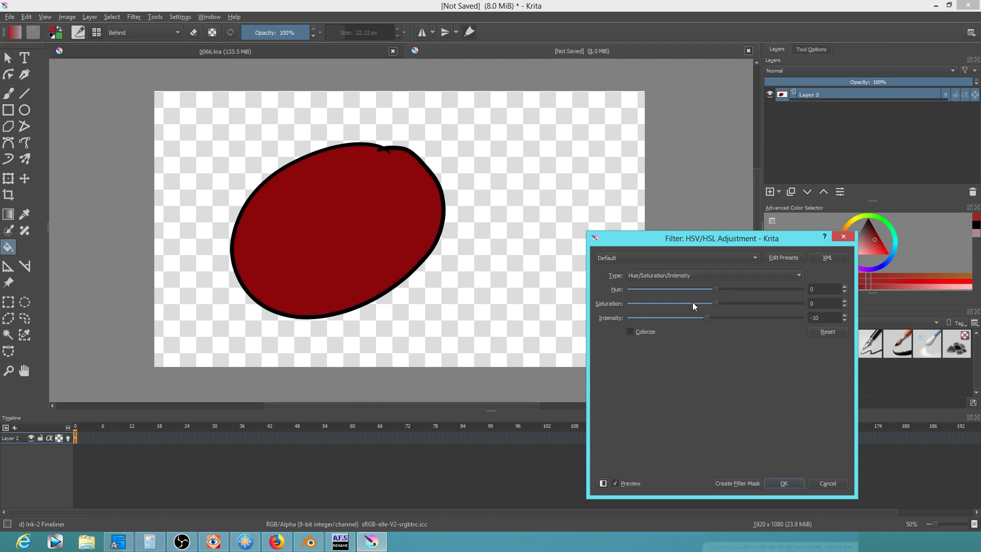
Try the Blue Chroma/Red Chroma/Luma mode, cancel the HSV adjustment, and reopen the Adjust filters list
left_click(671, 275)
left_click(671, 274)
left_click(707, 276)
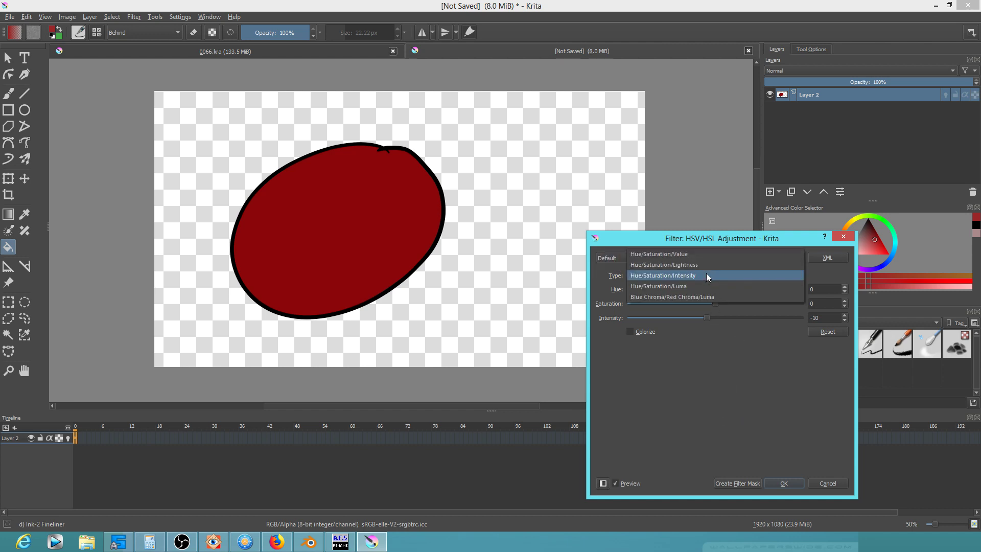
left_click(692, 294)
left_click(828, 483)
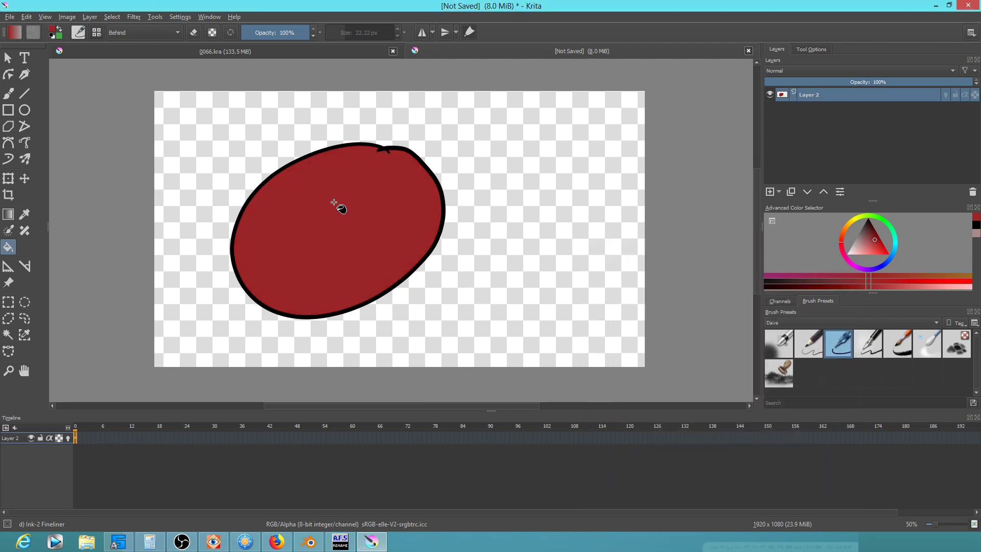
left_click(131, 16)
mouse_move(139, 39)
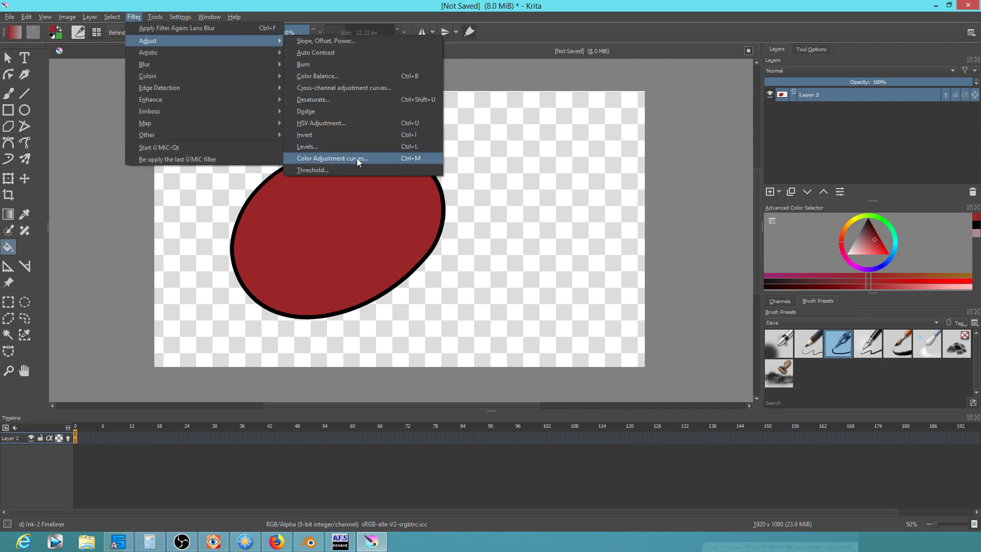
Apply Cross-channel curves on the Alpha channel, lowering output to about -8 with a flattened curve
left_click(357, 89)
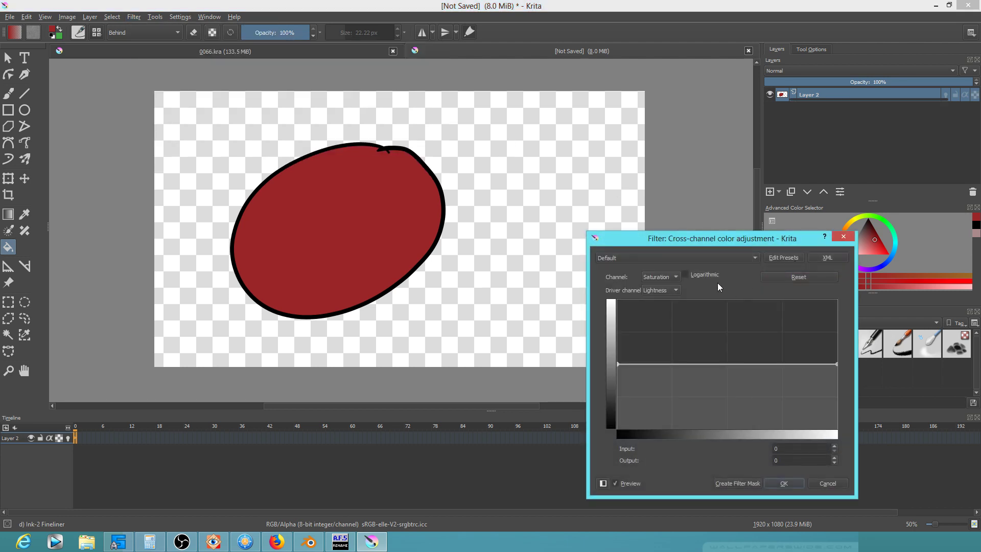
left_click(675, 277)
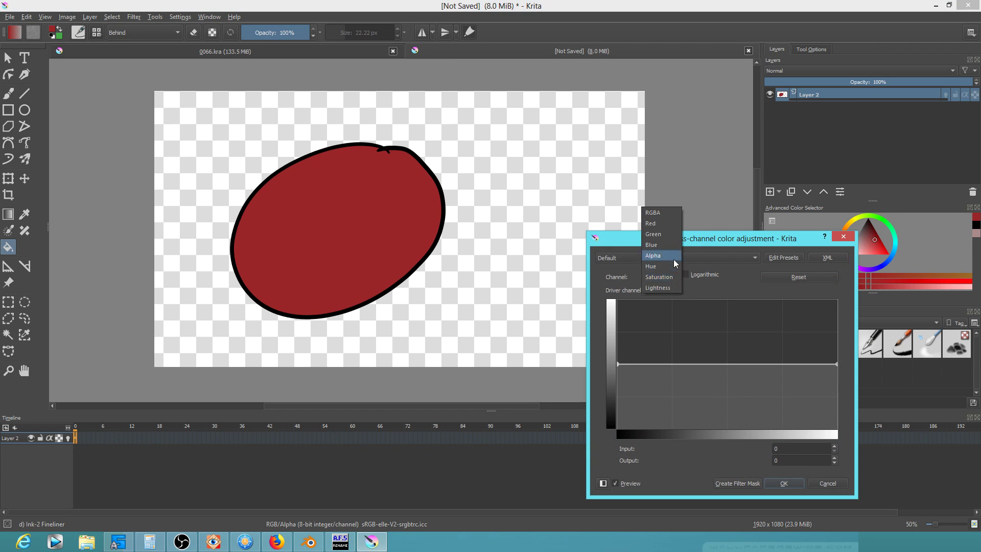
left_click(674, 260)
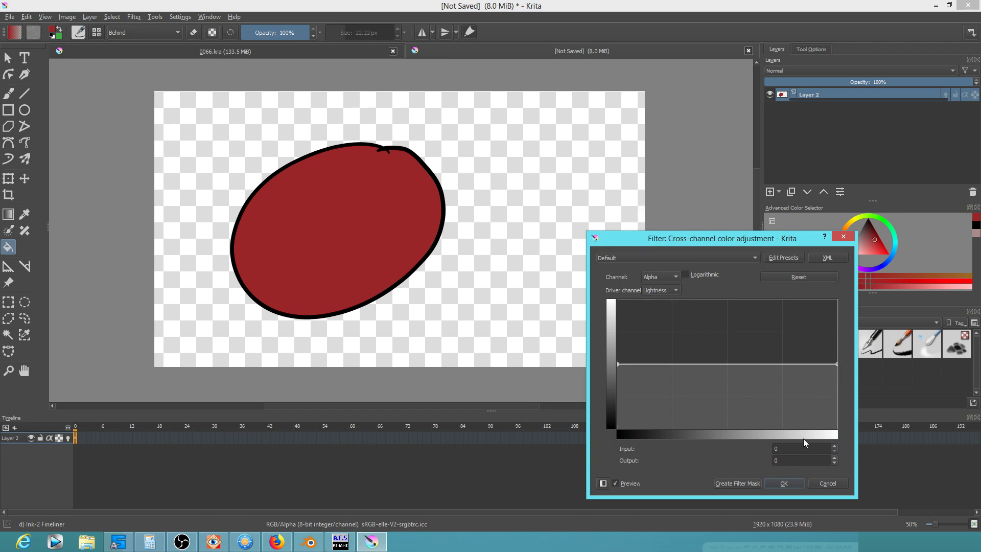
left_click(835, 462)
left_click(835, 463)
left_click(836, 463)
left_click(835, 463)
left_click(835, 462)
left_click(836, 462)
left_click(837, 463)
left_click(837, 463)
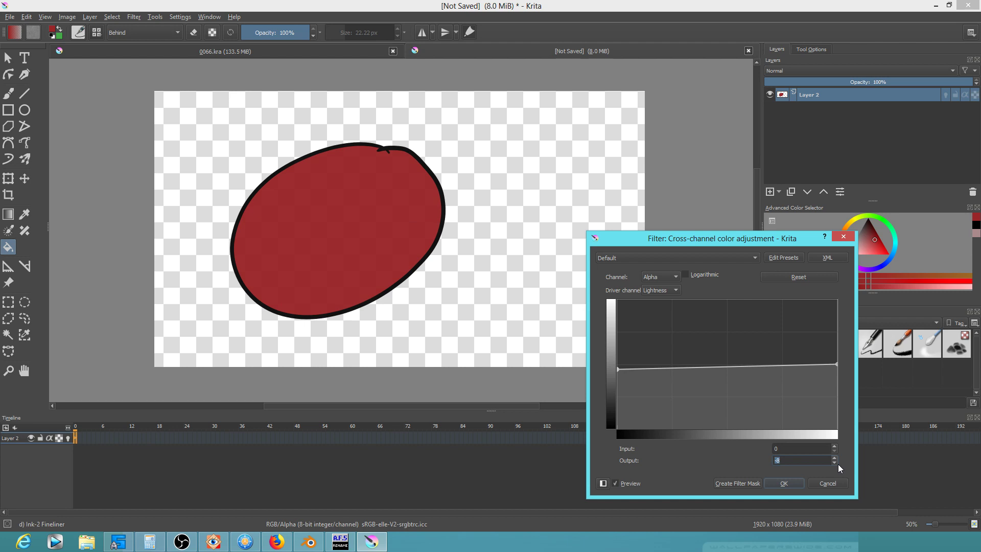
left_click(837, 450)
left_click_drag(839, 364, 839, 371)
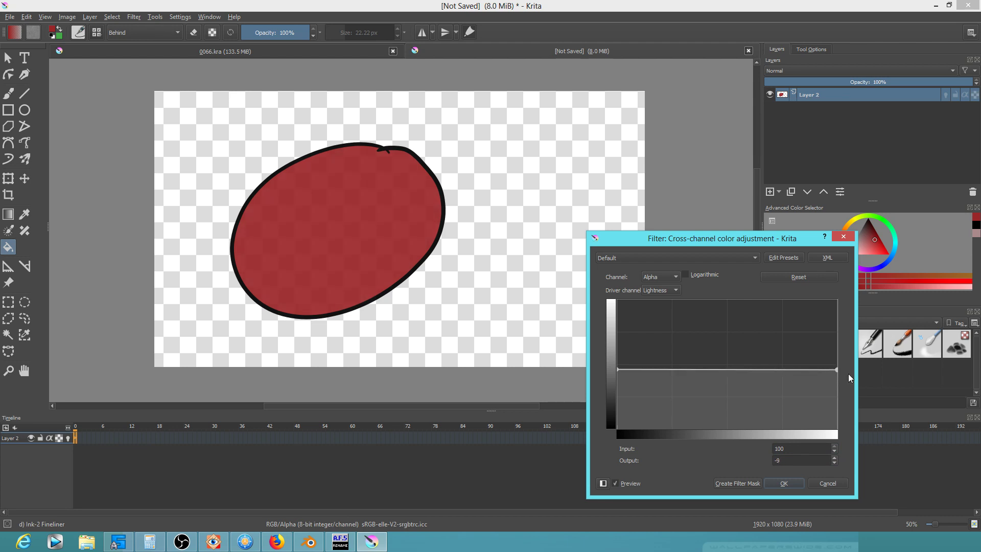
left_click(780, 486)
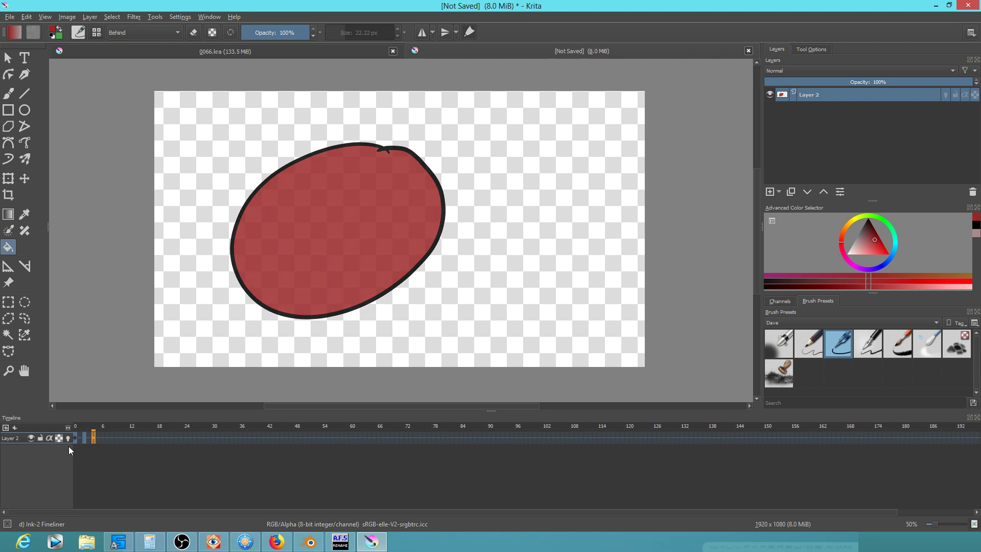
Reapply the alpha-fade filter with Ctrl+F while stepping ahead through the first frames
key("ctrl+f")
key("Right")
key("Right")
key("ctrl+f")
key("Right")
key("Right")
key("ctrl+f")
key("Right")
key("Right")
key("ctrl+f")
key("Right")
key("Right")
key("ctrl+f")
key("Right")
key("Right")
key("ctrl+f")
key("Right")
key("Right")
Keep fading the ellipse on the remaining frames up to about 26, then play from frame 0
key("ctrl+f")
key("Right")
key("Right")
key("ctrl+f")
key("Right")
key("Right")
key("ctrl+f")
key("Right")
key("Right")
key("ctrl+f")
key("Right")
key("Right")
key("ctrl+f")
key("Right")
key("Right")
key("ctrl+f")
key("Right")
key("Right")
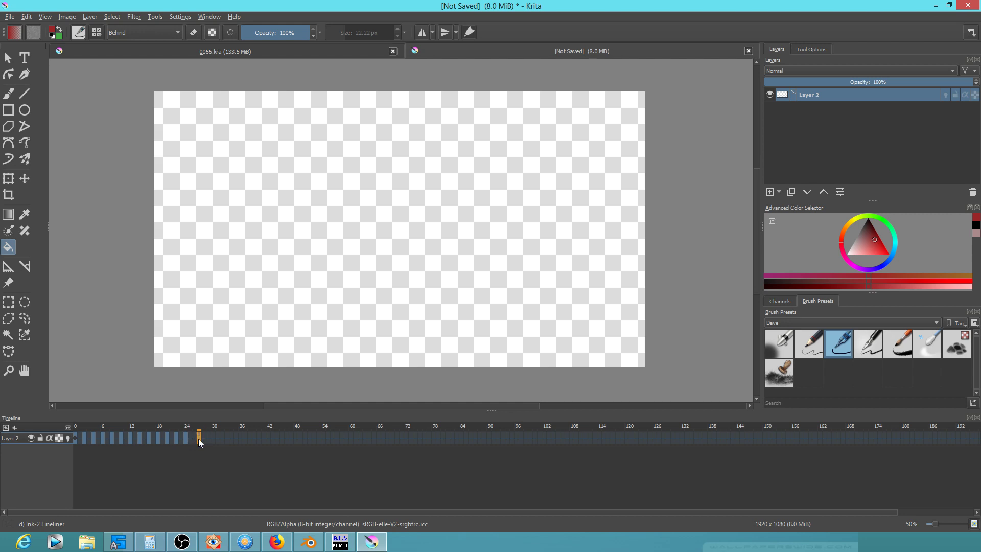
left_click(77, 427)
key("space")
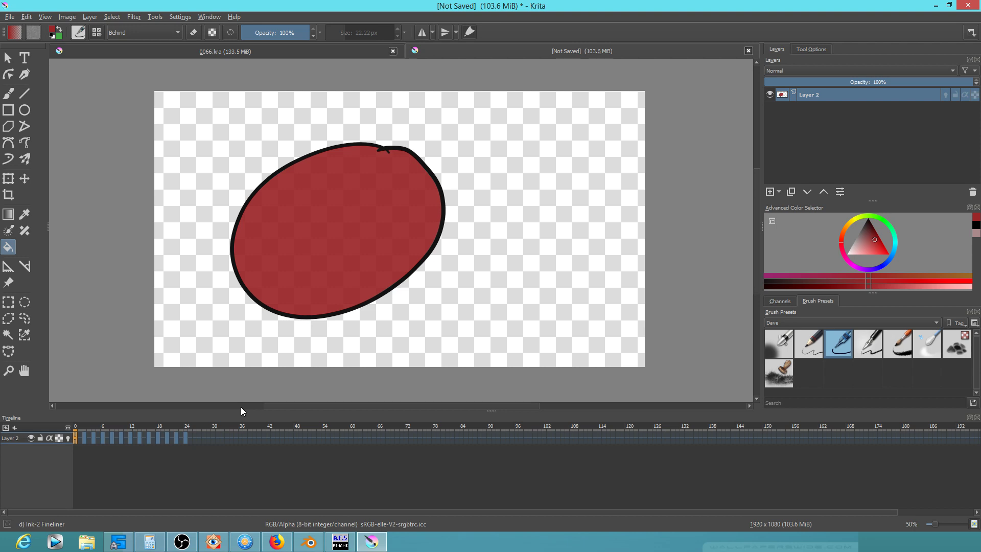
Preview the fade across the timeline, then group Layer 2 into a new group Layer 3
left_click(85, 430)
mouse_move(86, 431)
left_mouse_down()
mouse_move(184, 433)
mouse_move(74, 430)
left_mouse_up()
left_click_drag(76, 429, 40, 424)
key("ctrl+g")
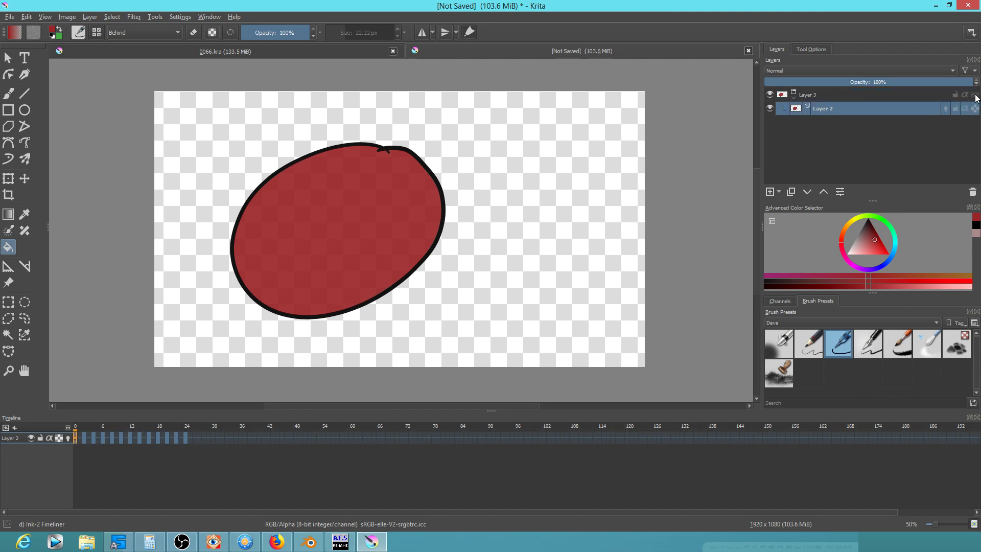
left_click(866, 94)
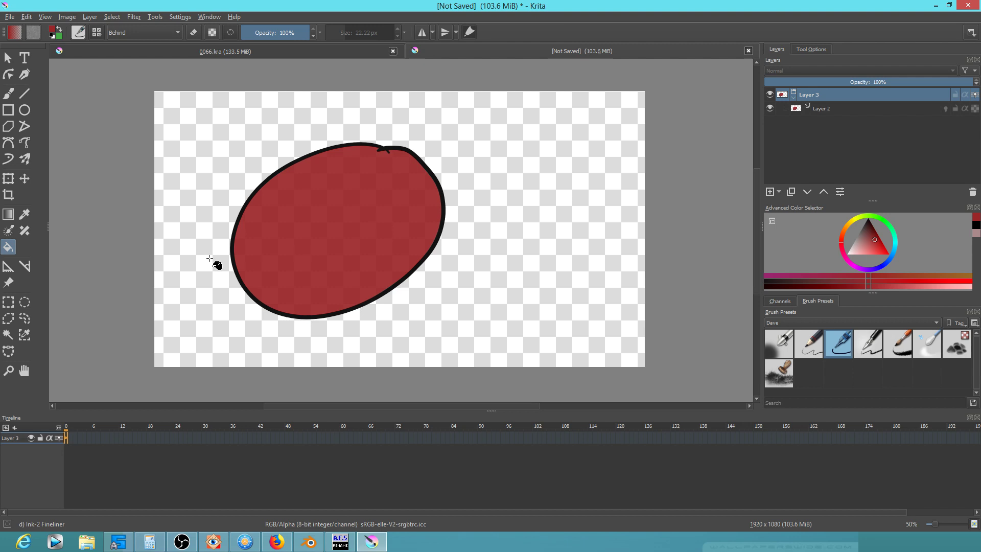
Enlarge the grouped ellipse slightly around its centre with Ctrl+T and preview the scaled fade
key("ctrl+t")
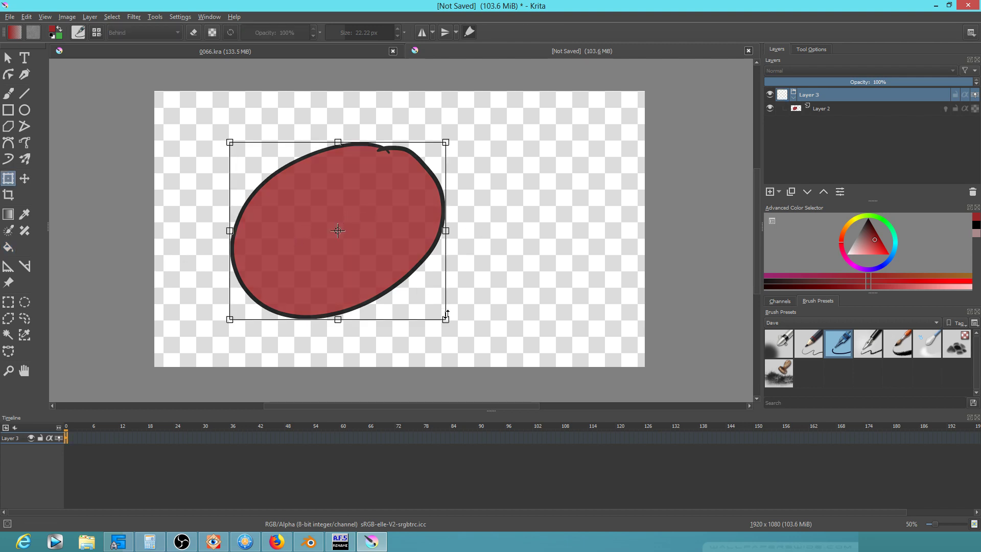
left_click_drag(445, 320, 456, 326)
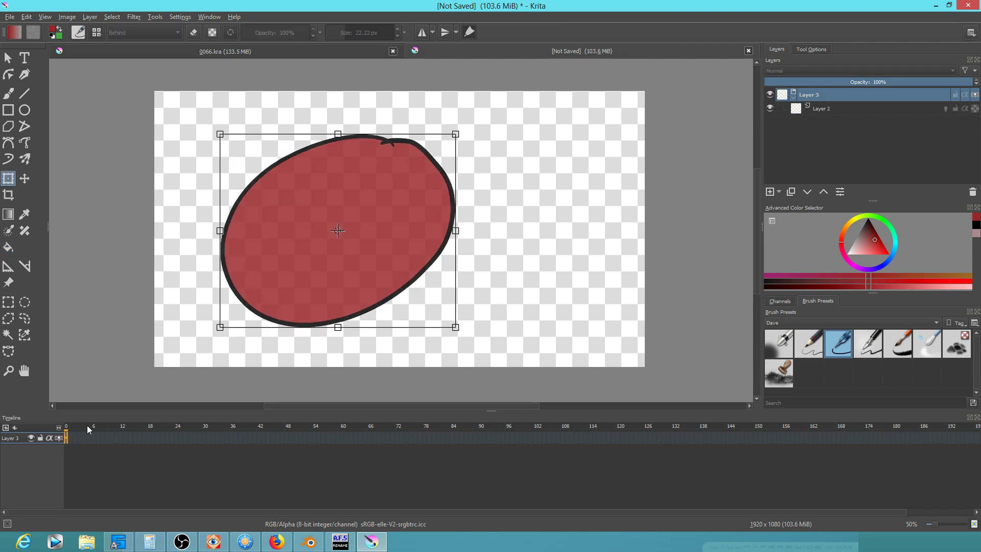
left_click(103, 432)
left_click_drag(103, 430, 35, 436)
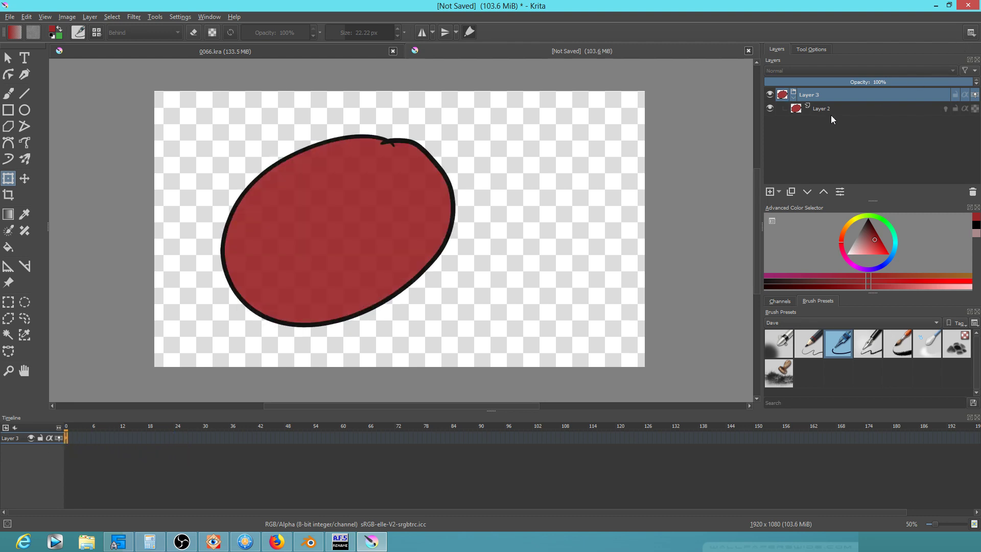
left_click(796, 111)
Move Layer 2 out of the group, delete the empty Layer 3 group, and select keyframes 0–28
left_click(83, 440)
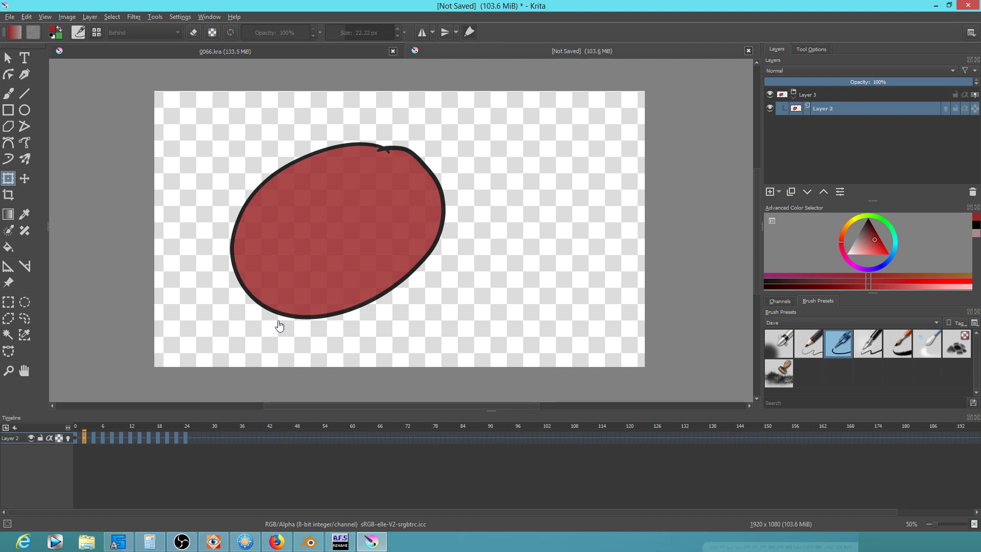
left_click(75, 439)
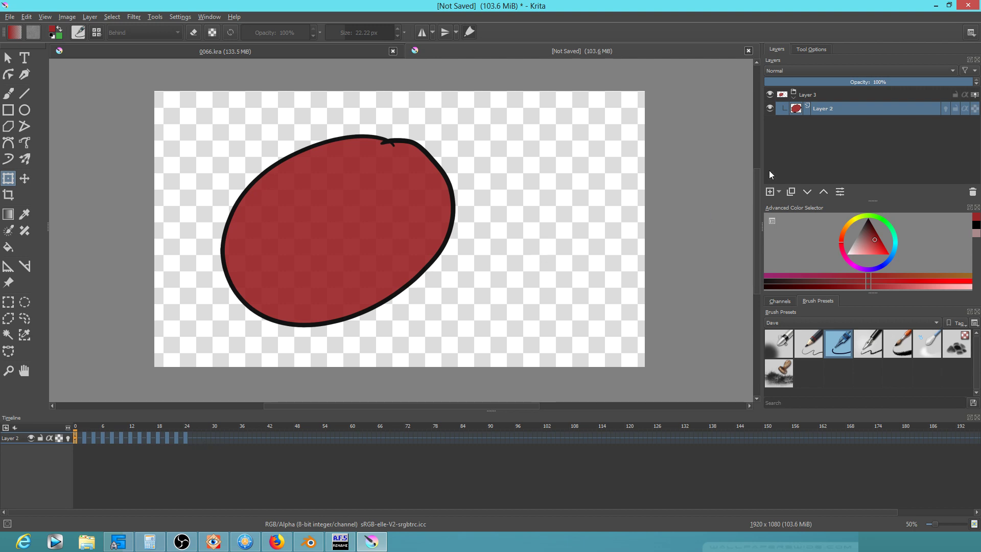
left_click(823, 192)
left_click(814, 109)
left_click(972, 191)
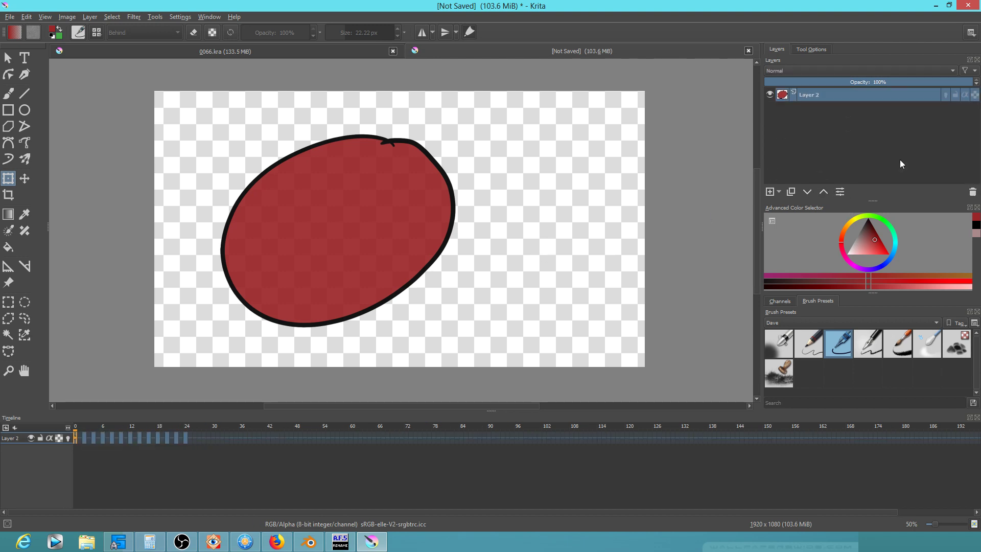
left_click_drag(204, 438, 72, 440)
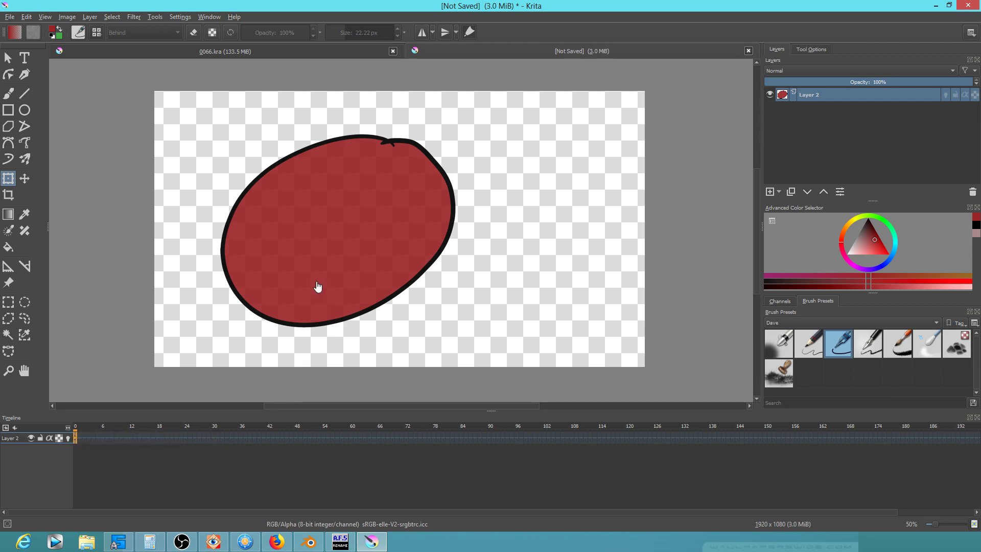
Scale the ellipse width to 110% using the transform tool's numeric settings
left_click(320, 228)
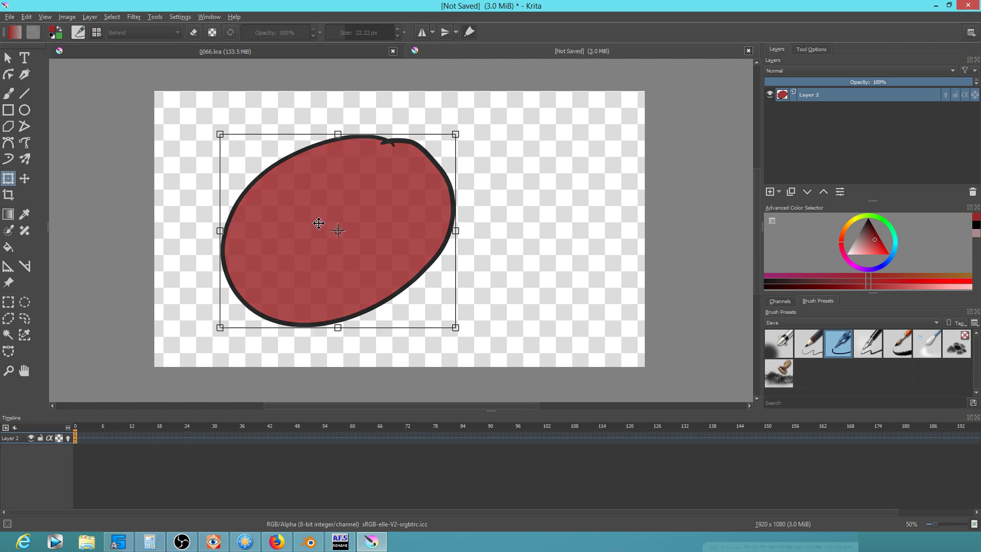
left_click(820, 48)
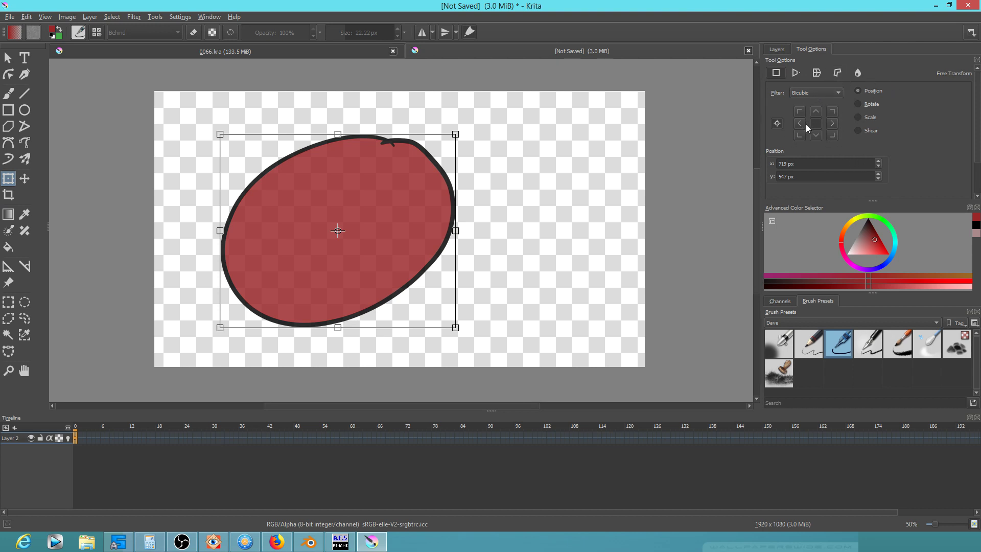
left_click(859, 118)
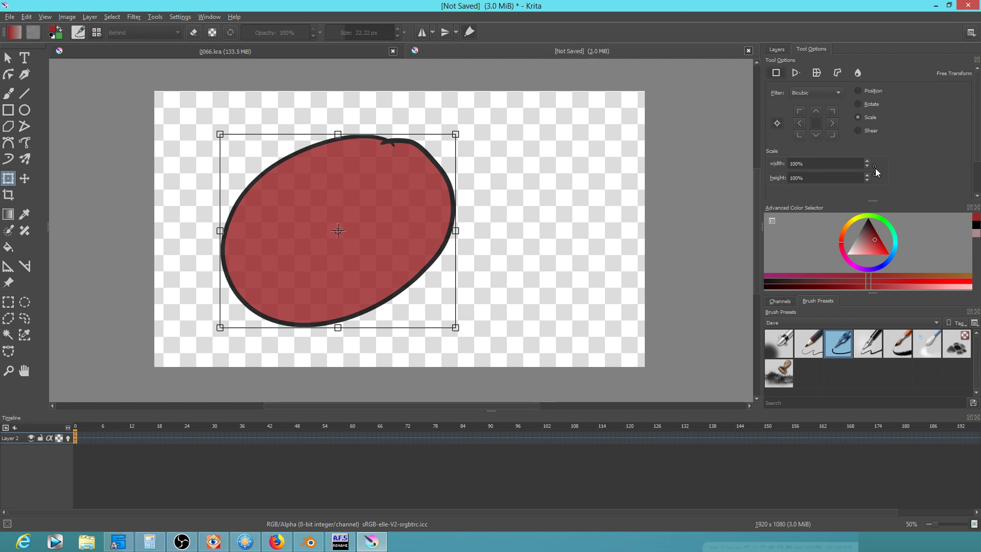
double_click(797, 164)
type("110")
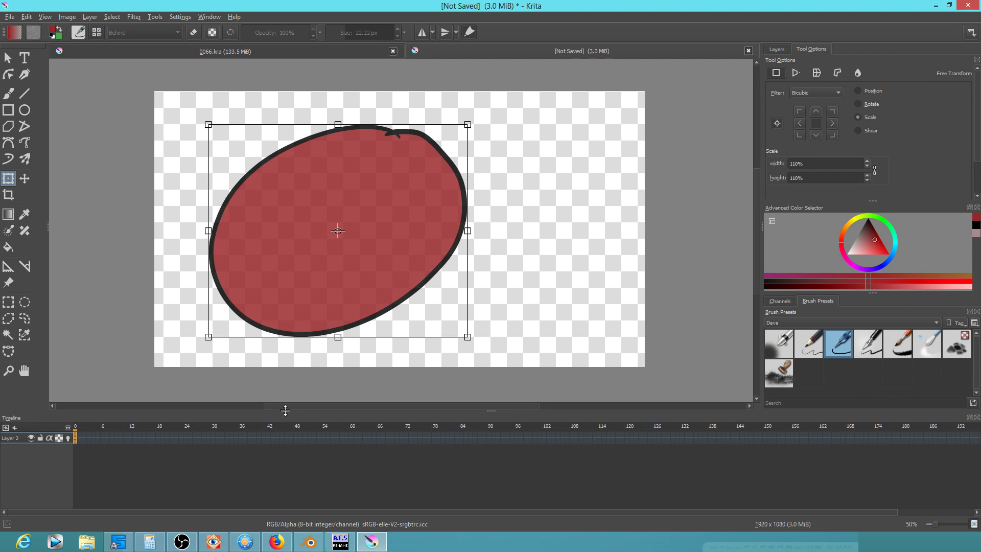
left_click(83, 439)
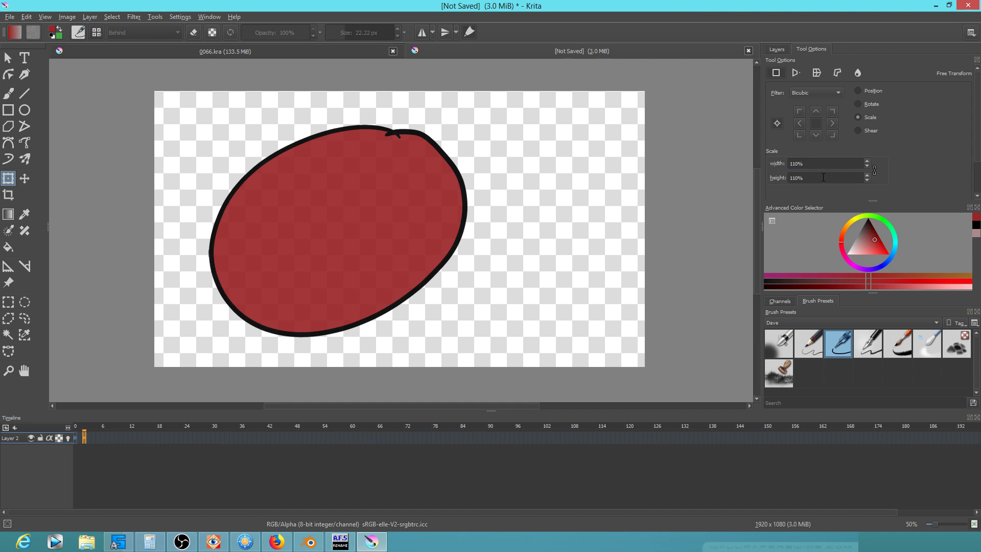
Widen the ellipse to 110% again on the next frame
left_click(398, 217)
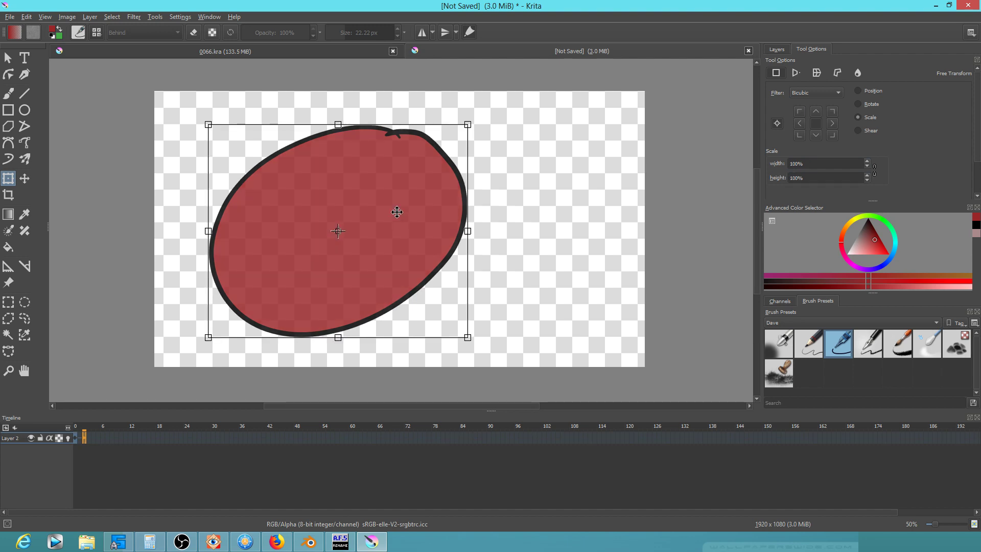
double_click(817, 163)
type("110")
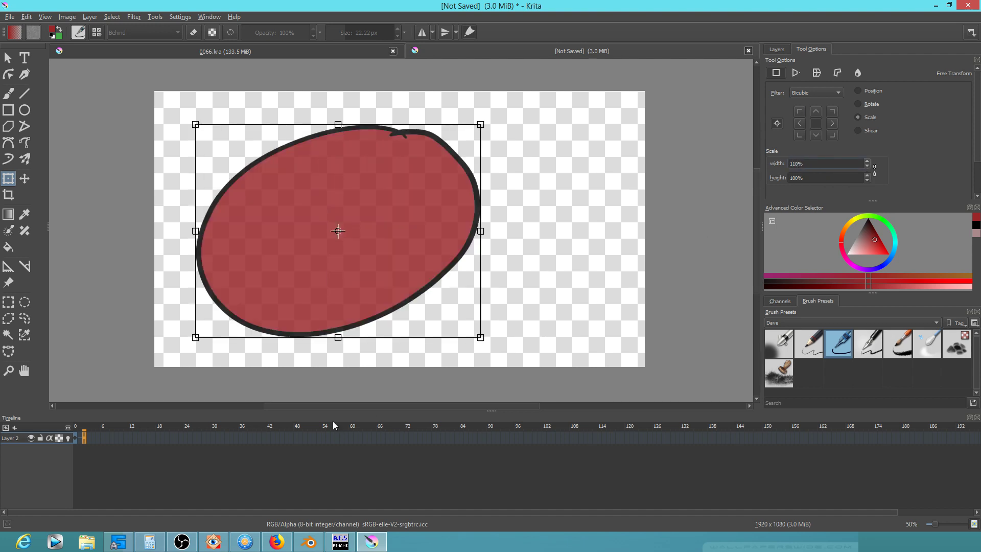
key("Return")
left_click(83, 436)
key("Right")
left_click(826, 163)
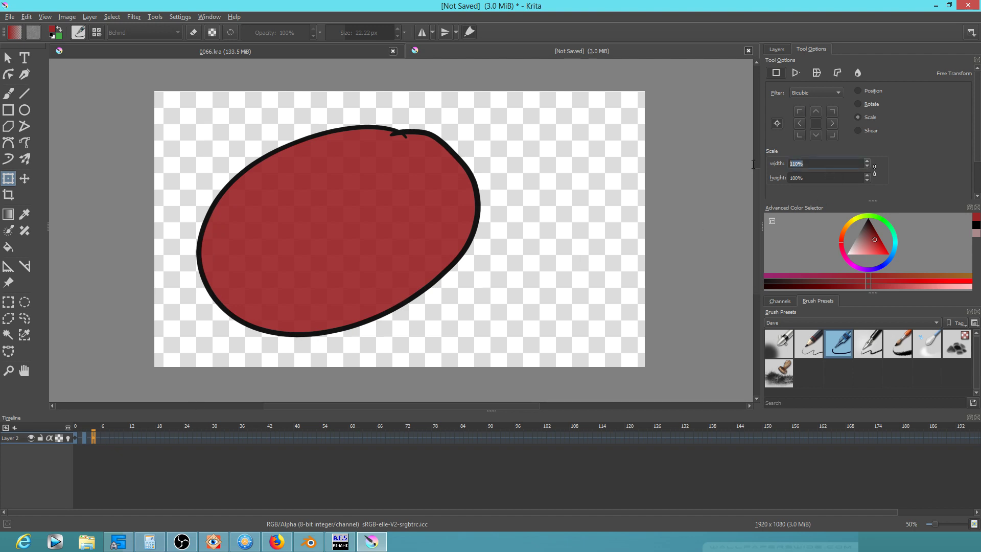
key("ctrl+a")
Widen the ellipse to 110% on the frame before frame 6, correcting a 1100 typo
left_click(103, 440)
left_click(93, 441)
left_click(341, 226)
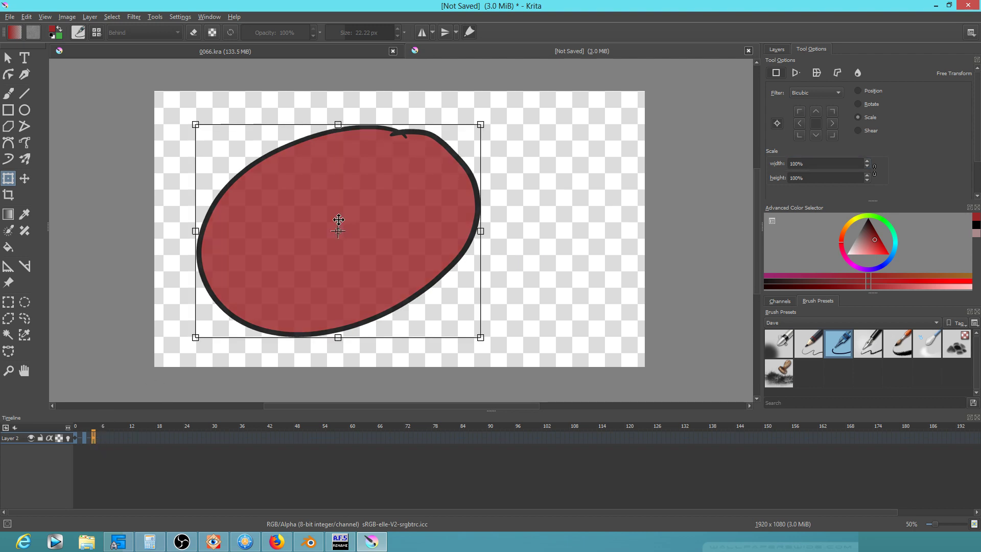
left_click_drag(817, 163, 737, 163)
type("1100")
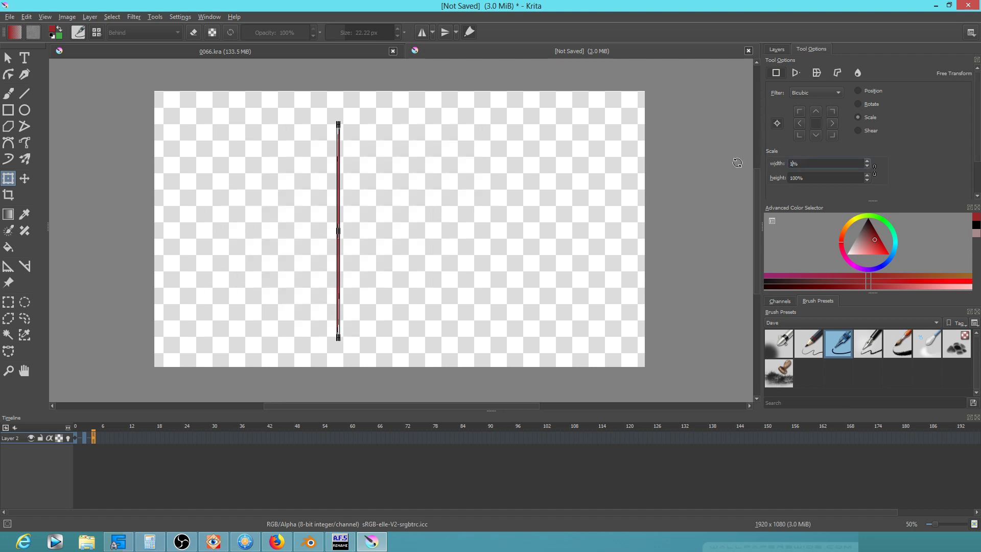
key("BackSpace")
key("BackSpace")
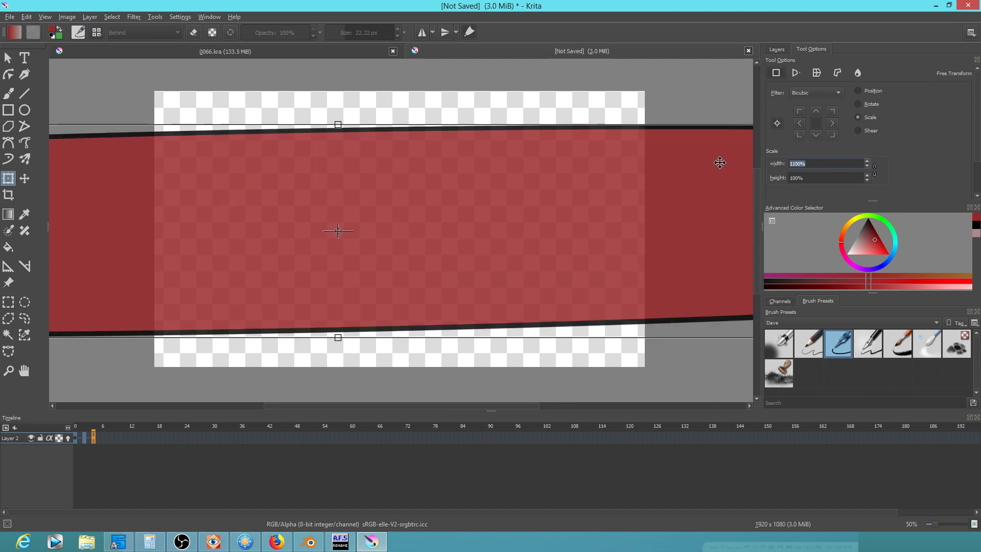
type("0")
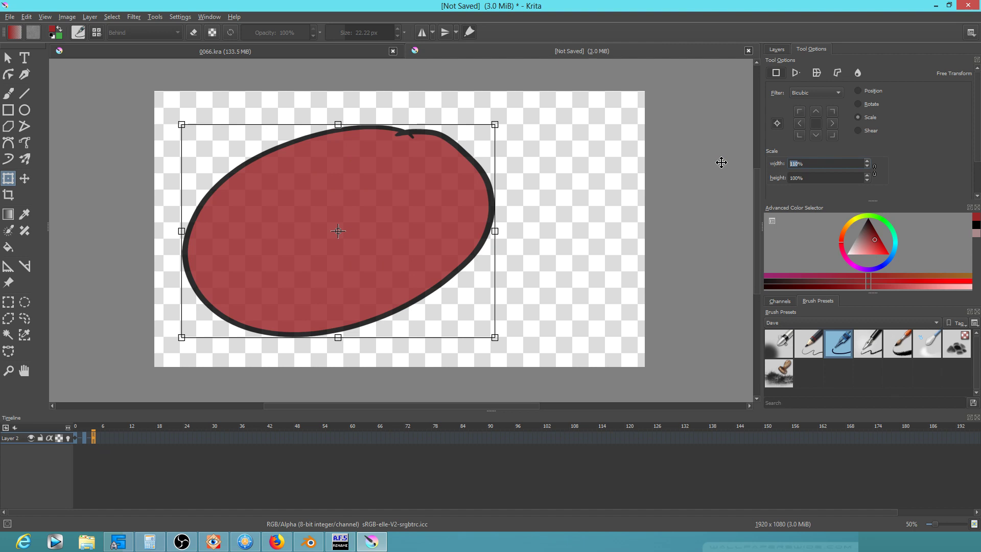
key("Return")
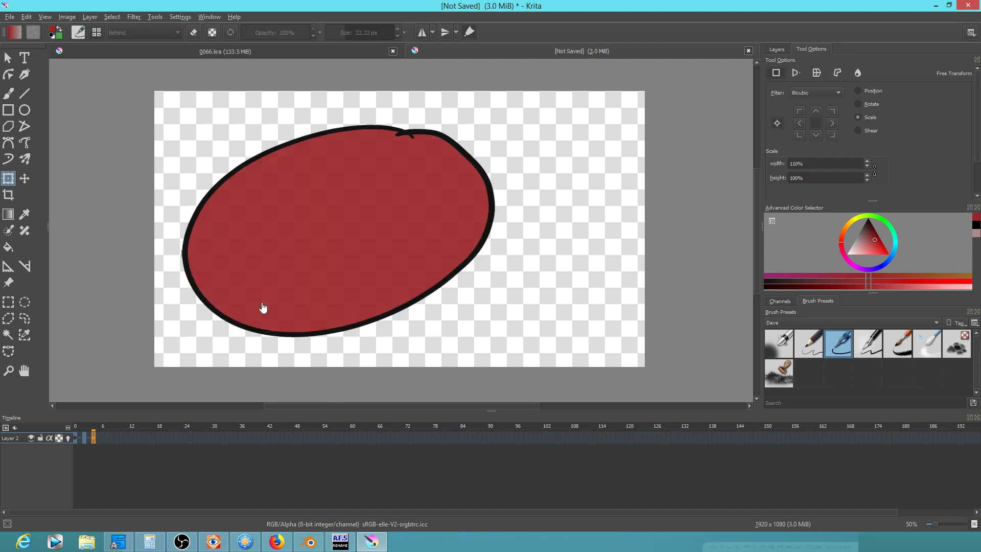
Widen the ellipse to 110% on frame 6
left_click(100, 437)
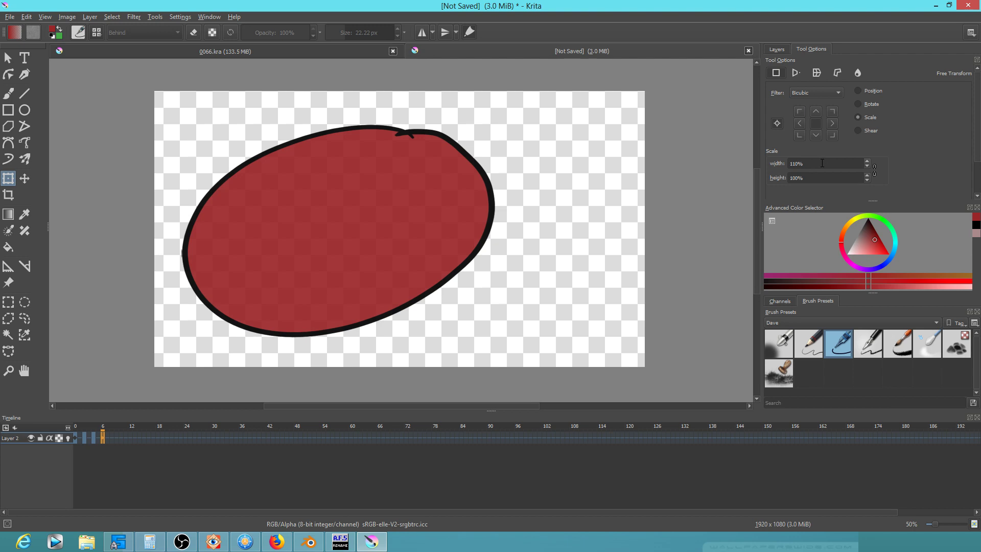
left_click(421, 217)
left_click_drag(819, 164, 762, 159)
type("110")
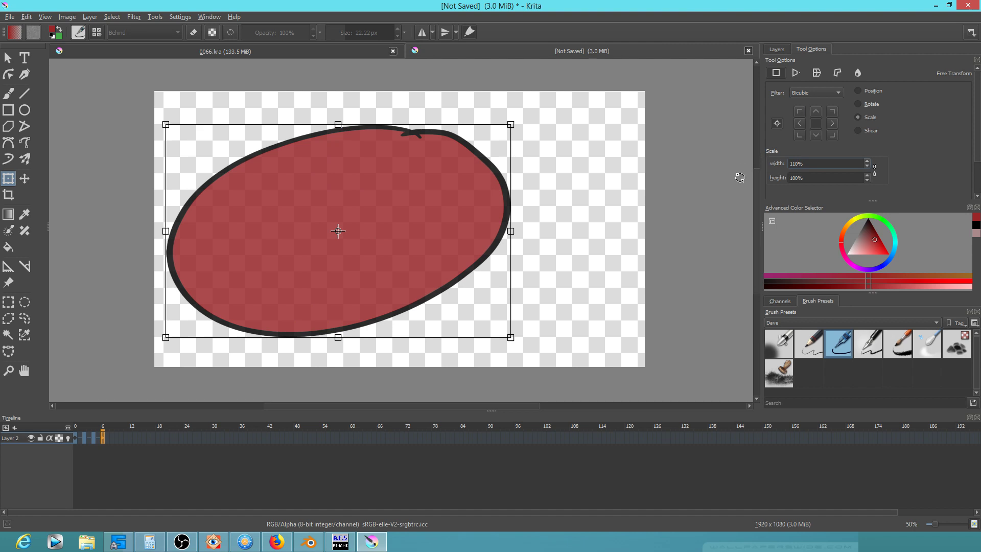
key("Return")
left_click(406, 244)
key("Return")
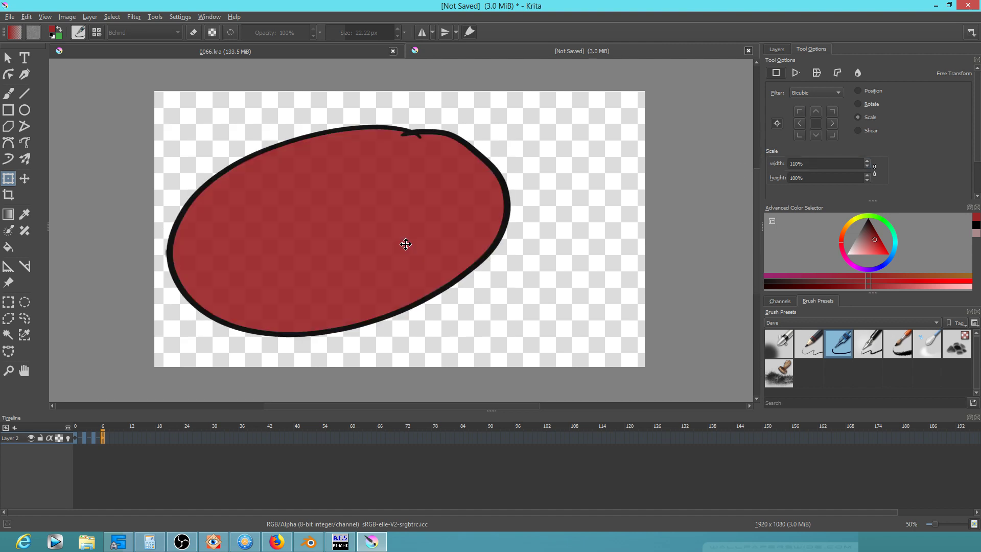
Select the widened frame range and delete those keyframes from Layer 2
mouse_move(101, 426)
left_mouse_down()
mouse_move(58, 424)
mouse_move(118, 432)
mouse_move(41, 428)
mouse_move(112, 438)
left_mouse_up()
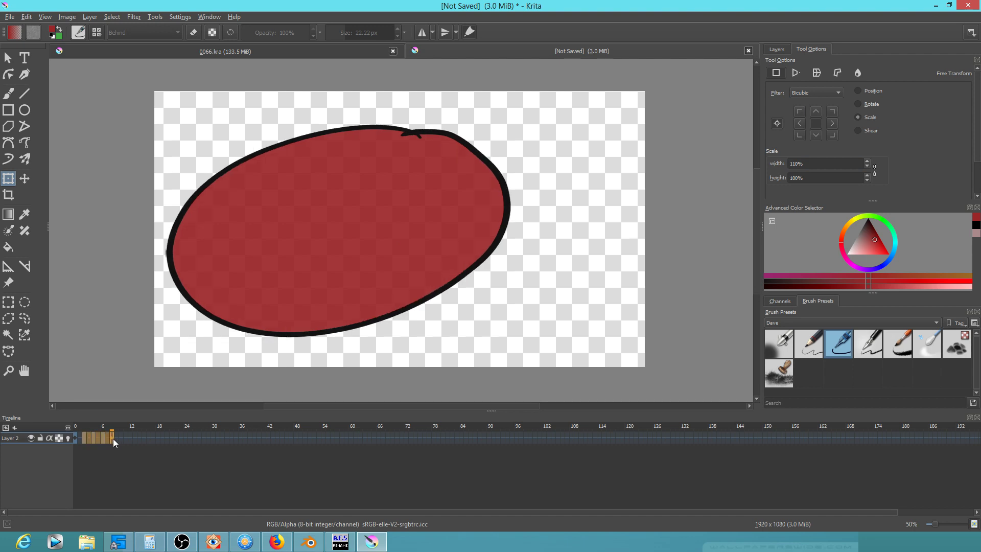
key("Delete")
On the first frame, scale the ellipse proportionally to 110% with width and height linked
left_click(78, 440)
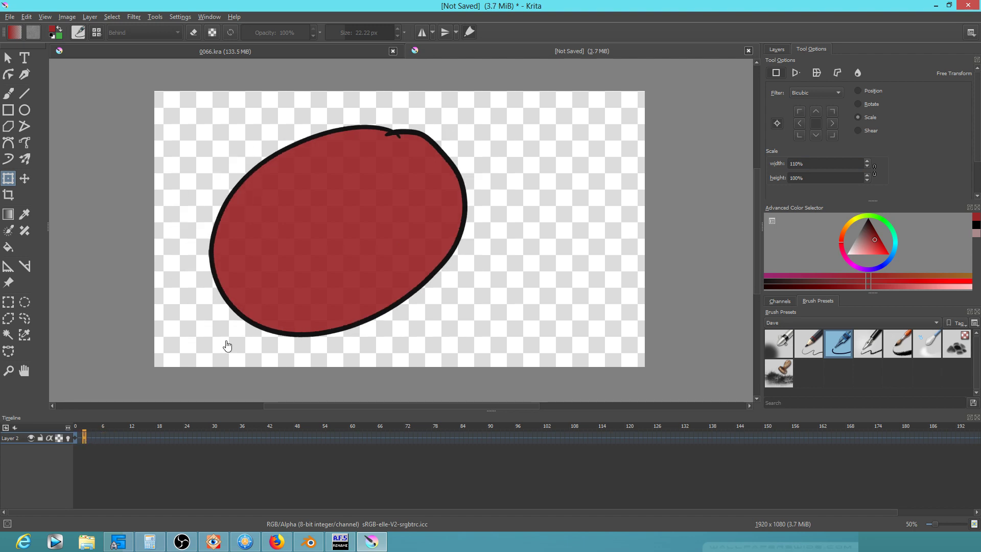
left_click(415, 198)
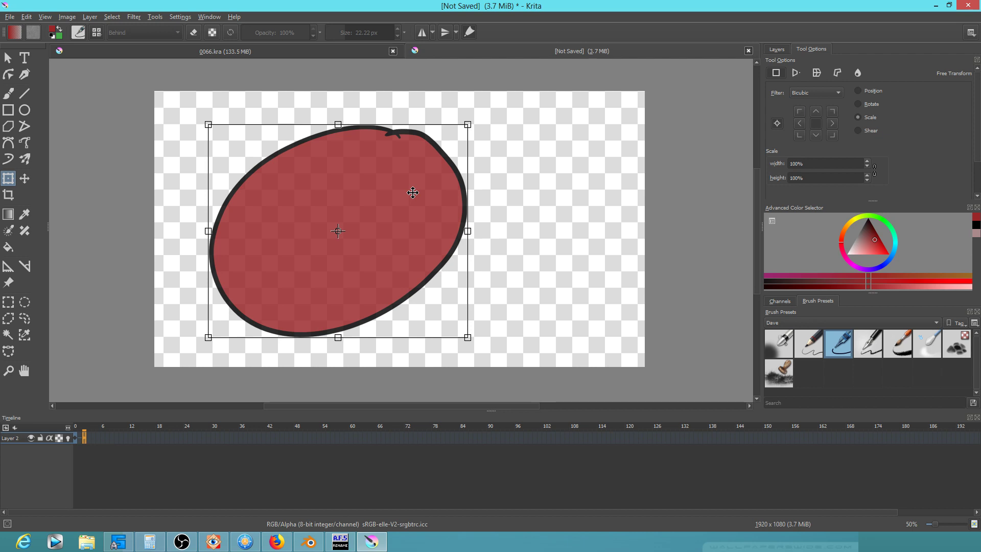
left_click(875, 173)
left_click_drag(817, 164, 736, 165)
type("110")
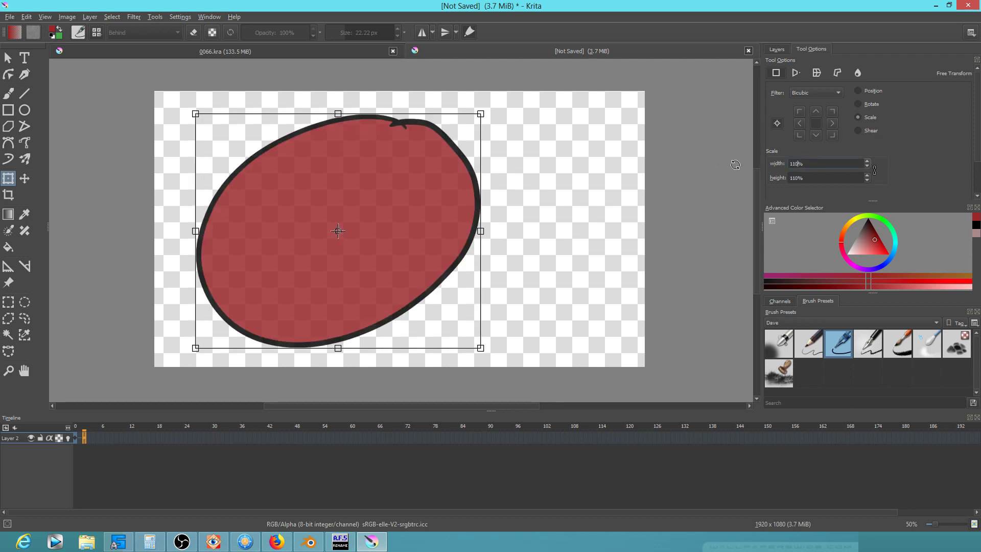
left_click(740, 165)
left_click_drag(821, 163, 792, 163)
left_click(296, 284)
key("Return")
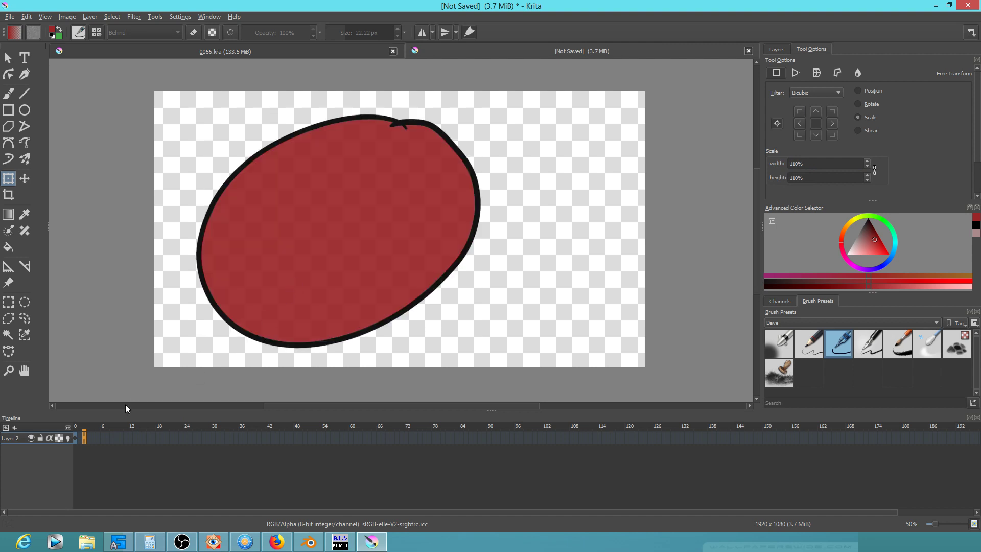
Scale the ellipse proportionally to 110% on frame 4
left_click(94, 438)
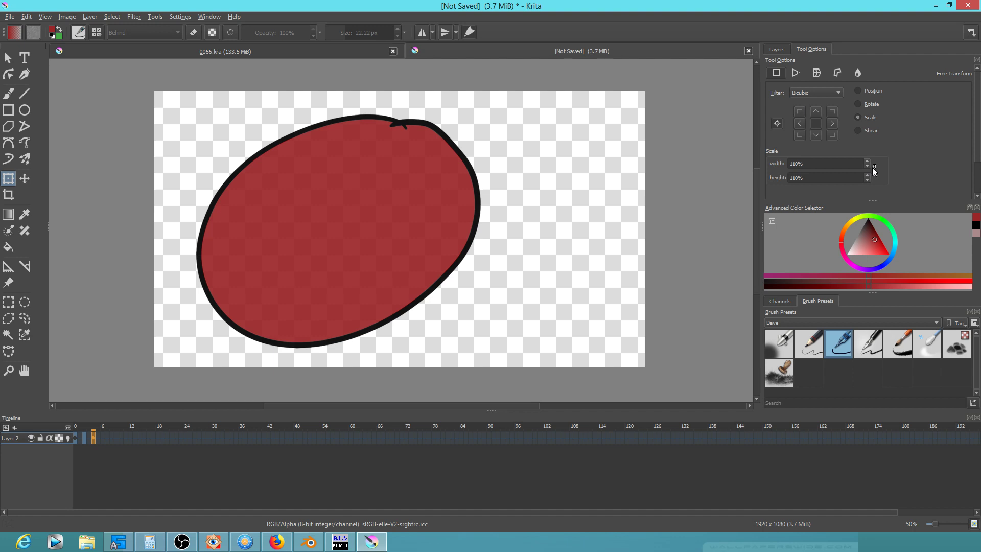
double_click(818, 163)
left_click(429, 211)
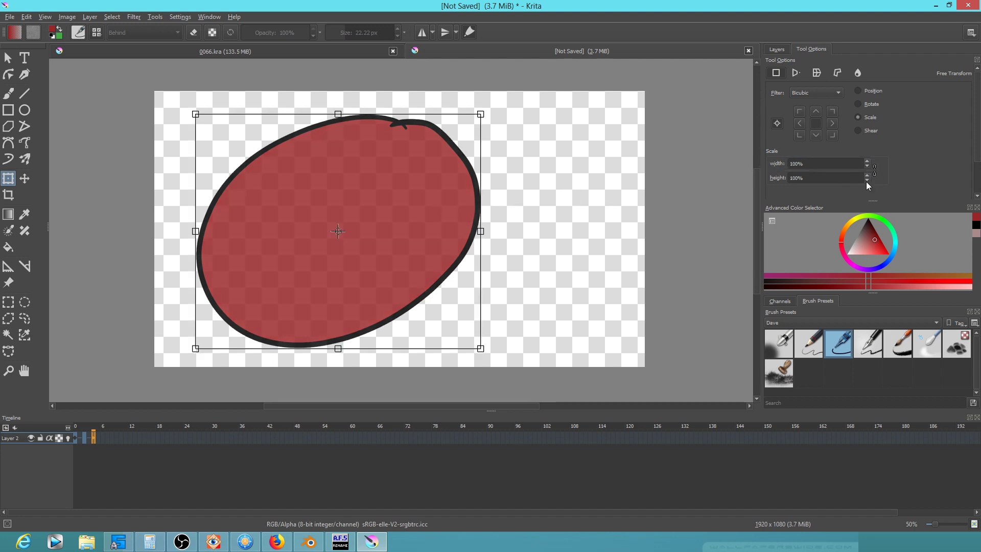
double_click(820, 163)
type("110")
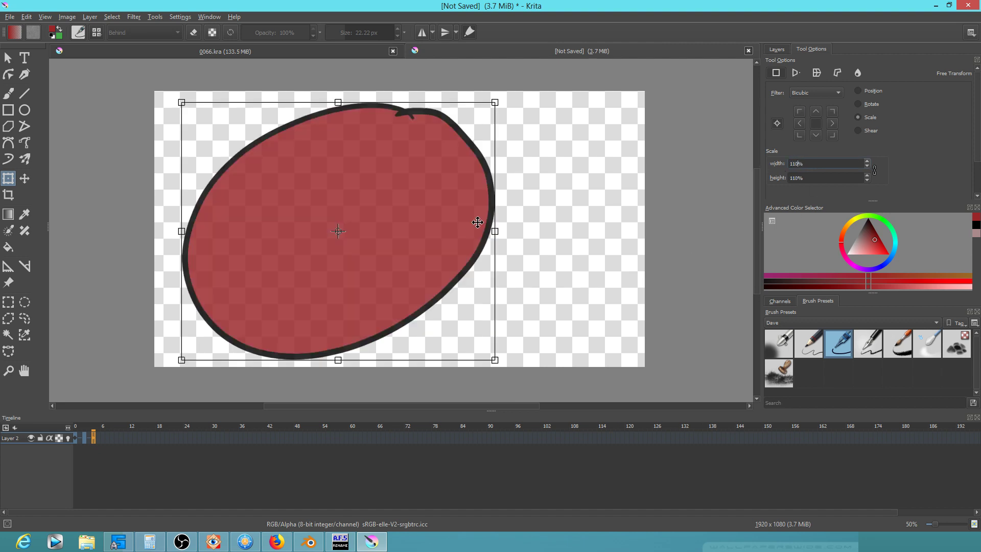
key("Return")
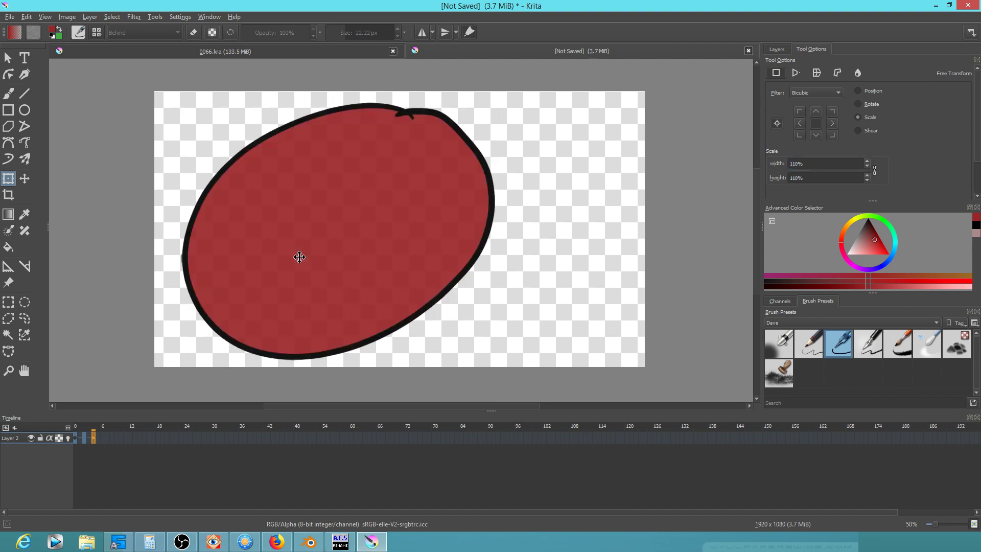
left_click(103, 437)
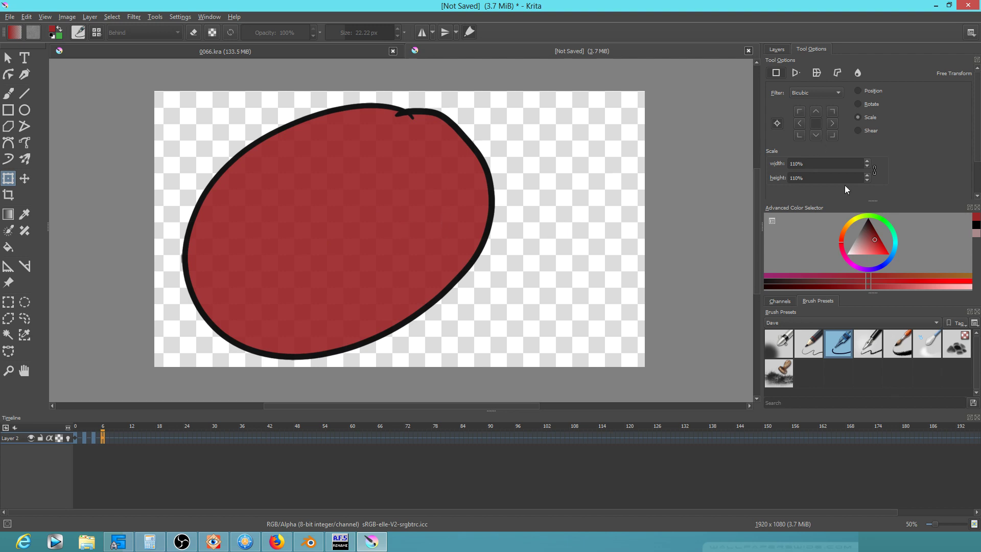
Enlarge the ellipse to 110% on frame 6
left_click(409, 177)
double_click(798, 164)
type("11")
key("Return")
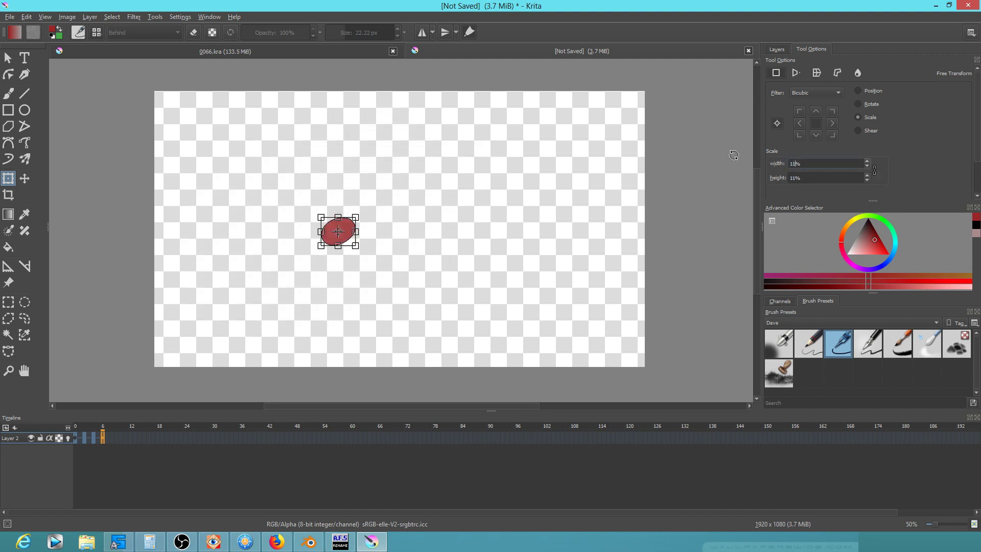
type("0")
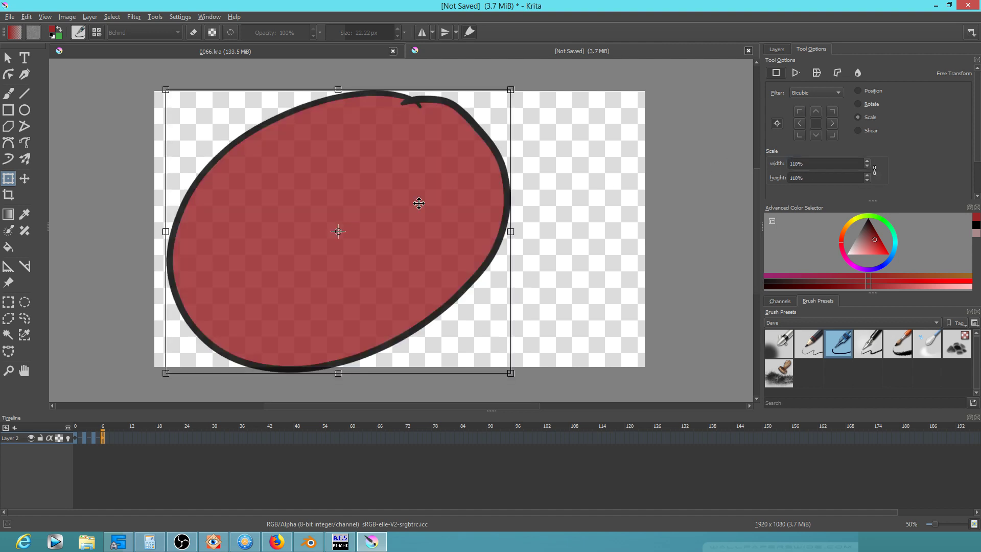
key("Return")
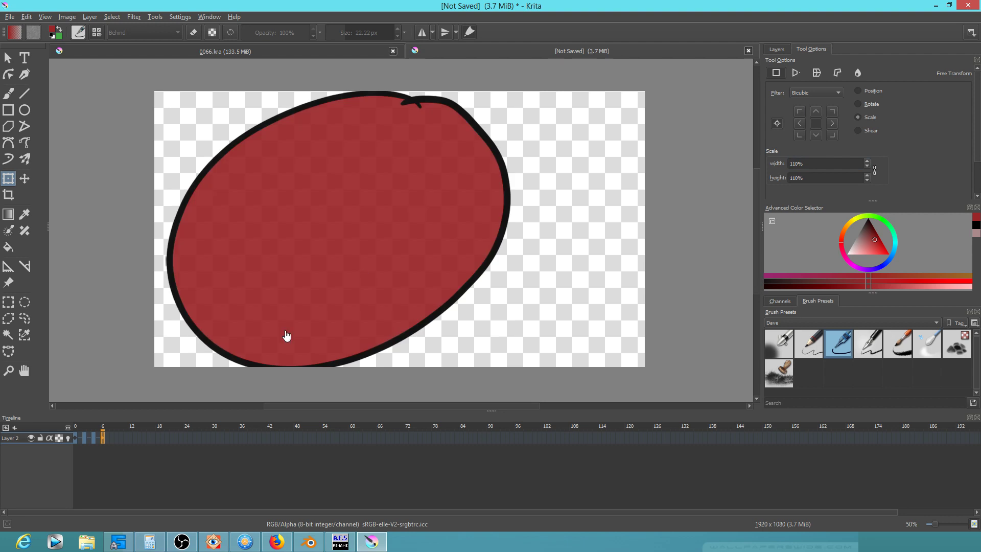
Enlarge the ellipse to 110% on frame 7 and scrub through the later frames
left_click(112, 437)
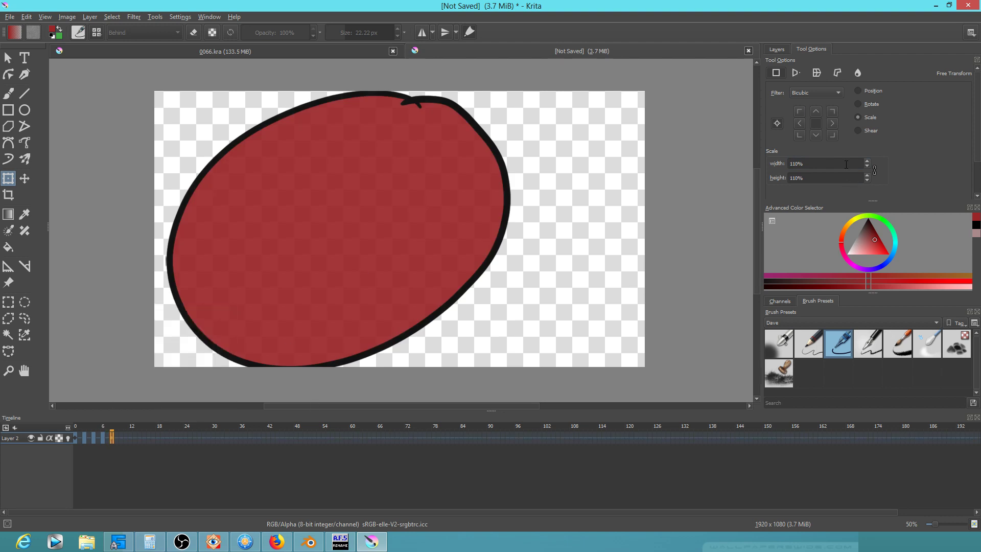
left_click(425, 237)
left_click_drag(843, 164, 751, 163)
type("110")
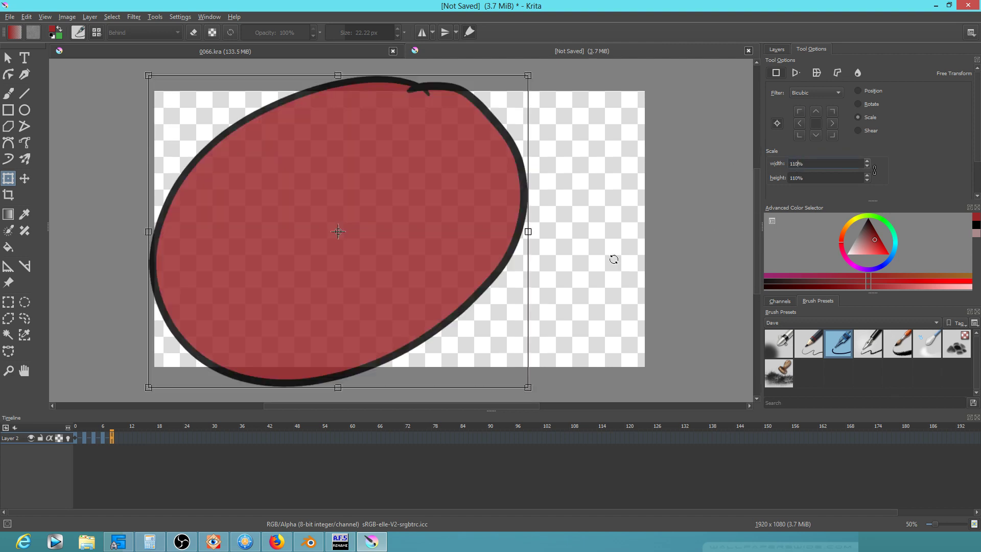
key("Return")
mouse_move(74, 426)
left_mouse_down()
mouse_move(134, 431)
mouse_move(94, 428)
mouse_move(125, 433)
left_mouse_up()
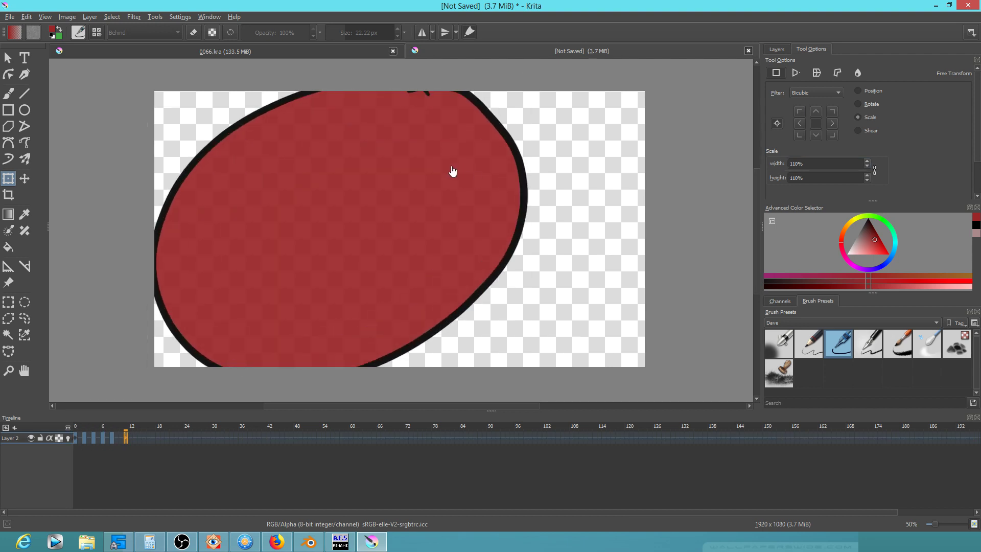
Drag a corner handle to enlarge the ellipse about 102% on frame 10
left_click(120, 440)
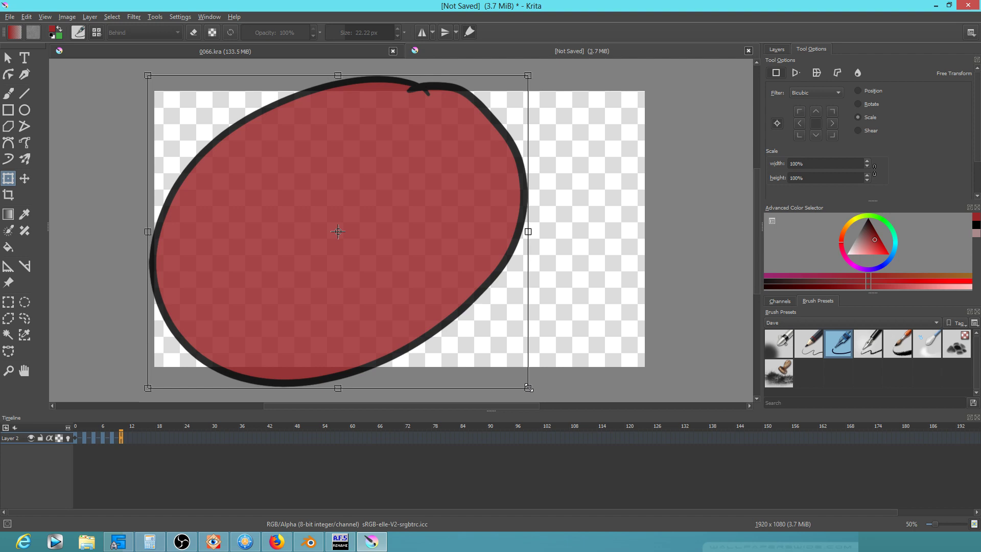
left_click_drag(528, 388, 534, 393)
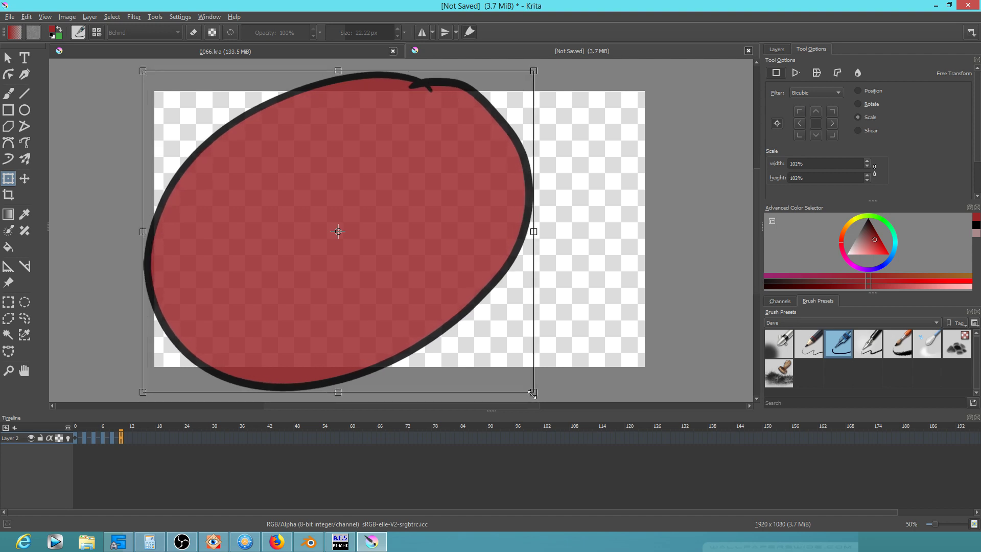
left_click(130, 438)
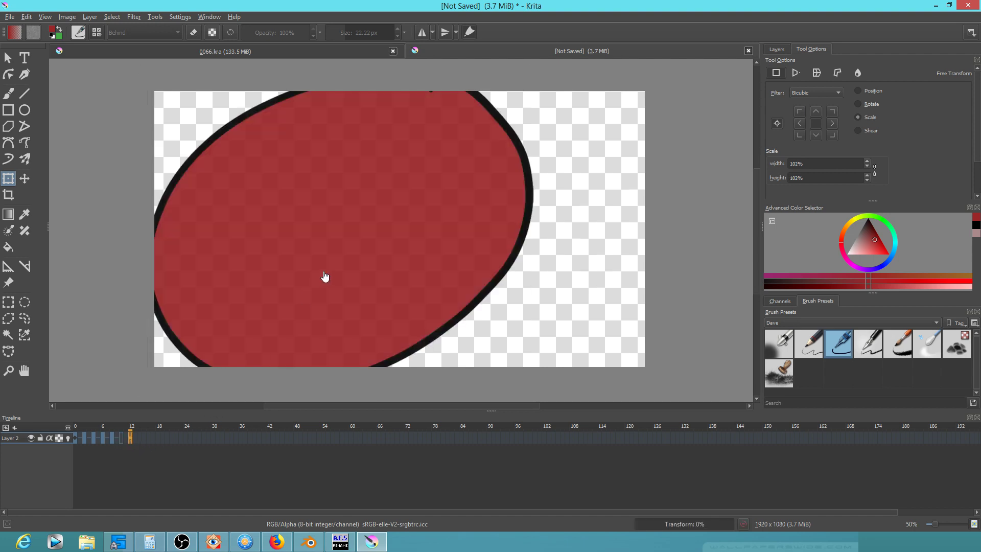
scroll(567, 301, "down", 2)
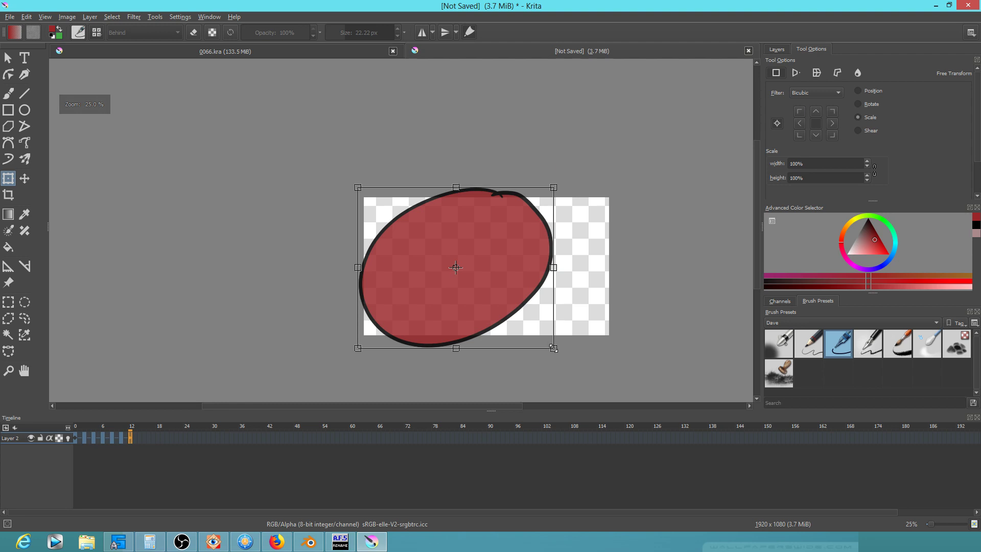
left_click_drag(554, 349, 558, 351)
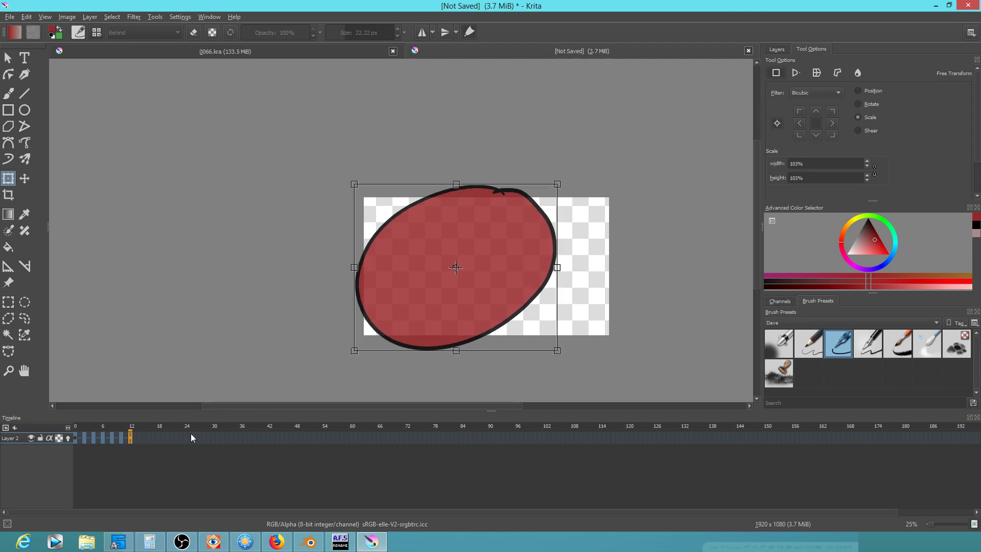
left_click(139, 440)
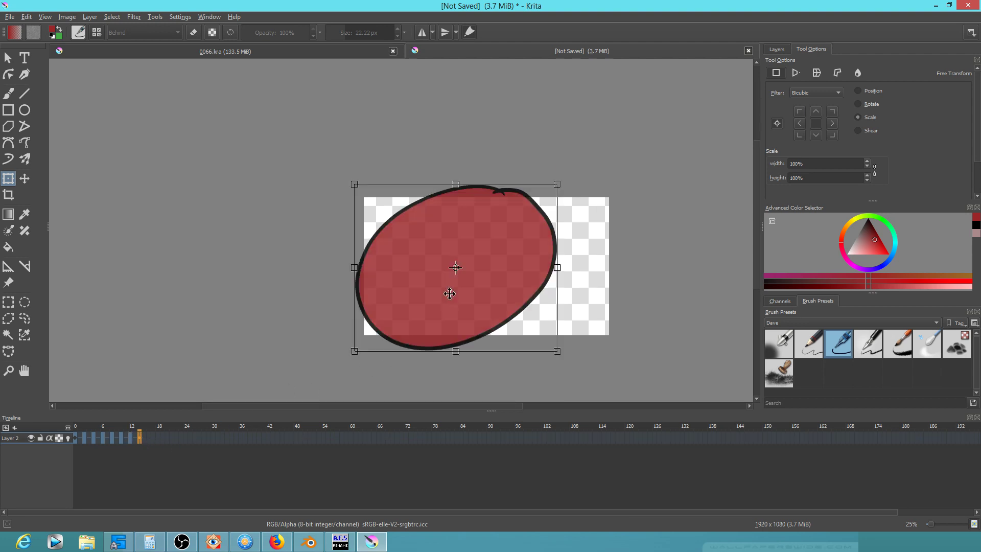
left_click_drag(556, 352, 562, 357)
key("Return")
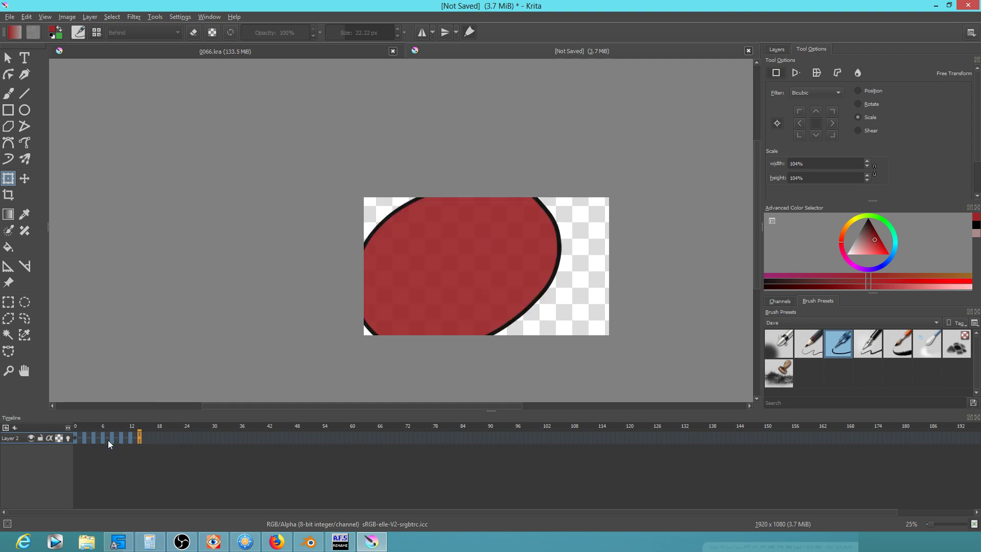
left_click(76, 431)
key("space")
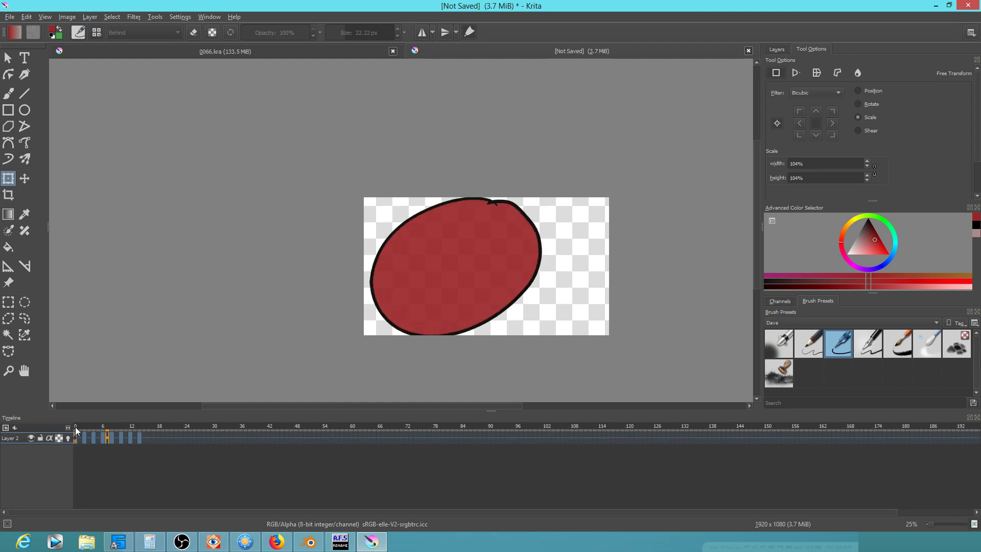
key("space")
key("space")
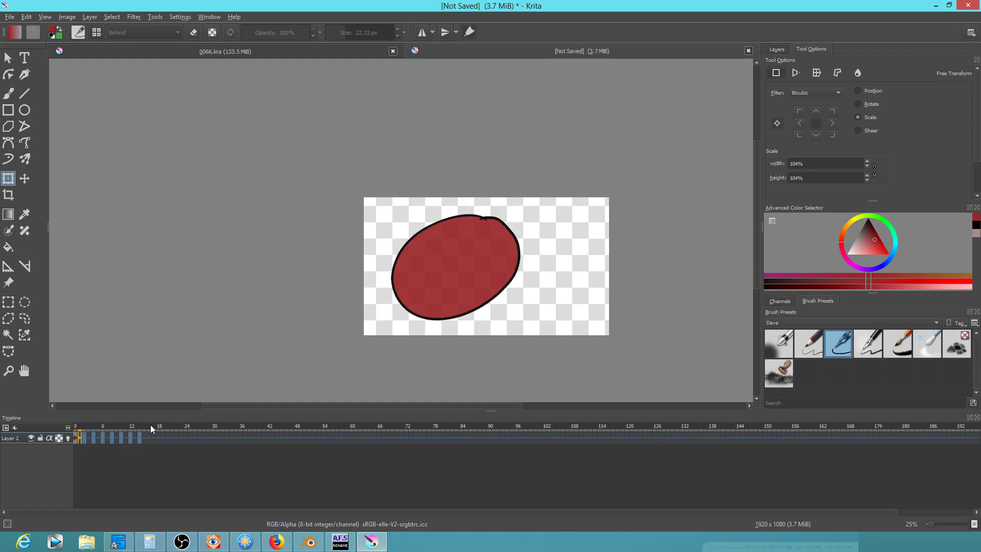
key("space")
left_click_drag(82, 429, 141, 420)
left_click_drag(111, 420, 55, 419)
left_click_drag(88, 432, 57, 429)
mouse_move(118, 438)
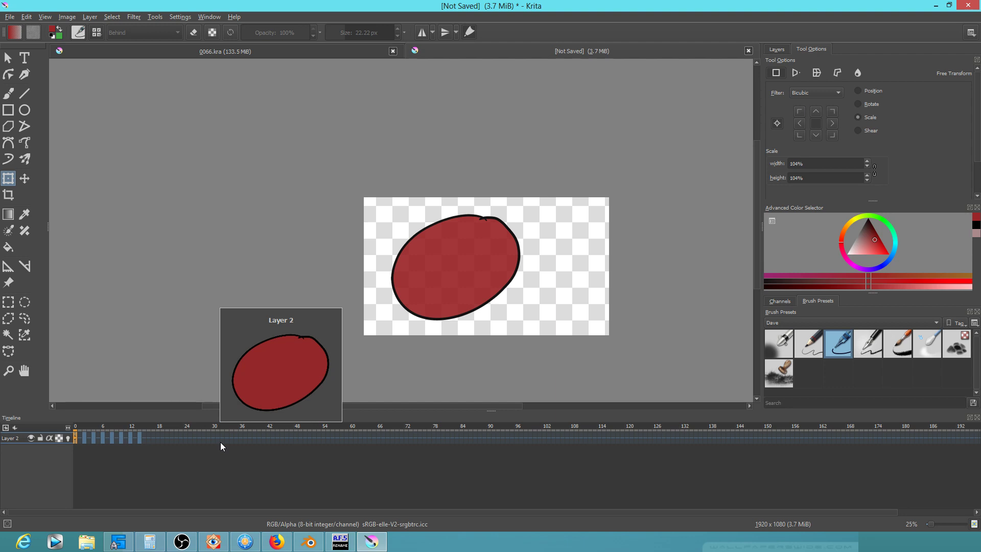
left_click(136, 19)
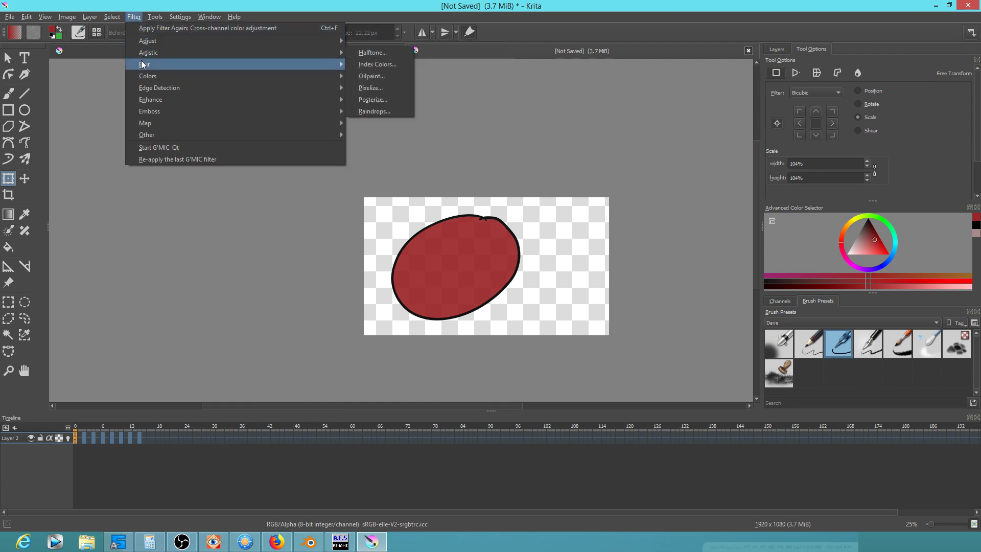
mouse_move(143, 64)
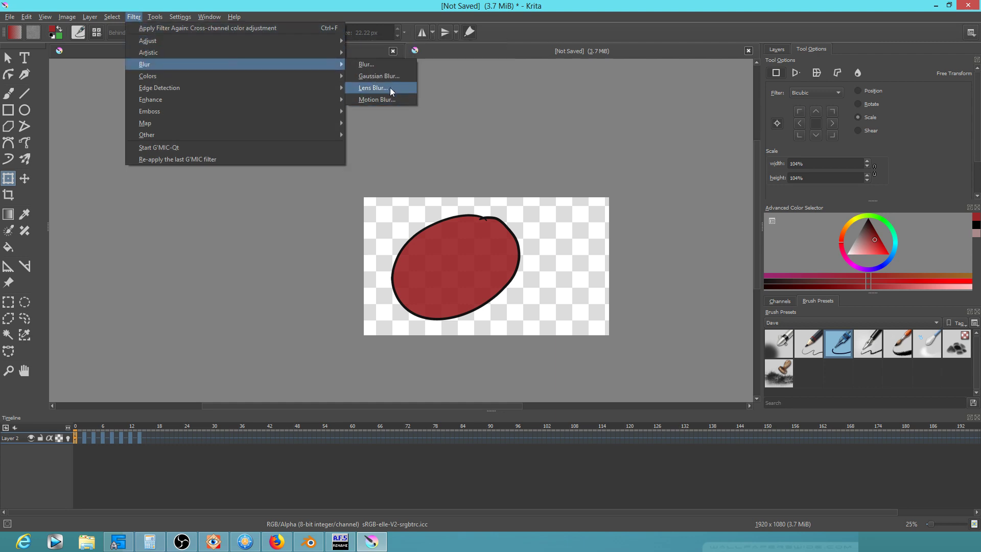
left_click(390, 88)
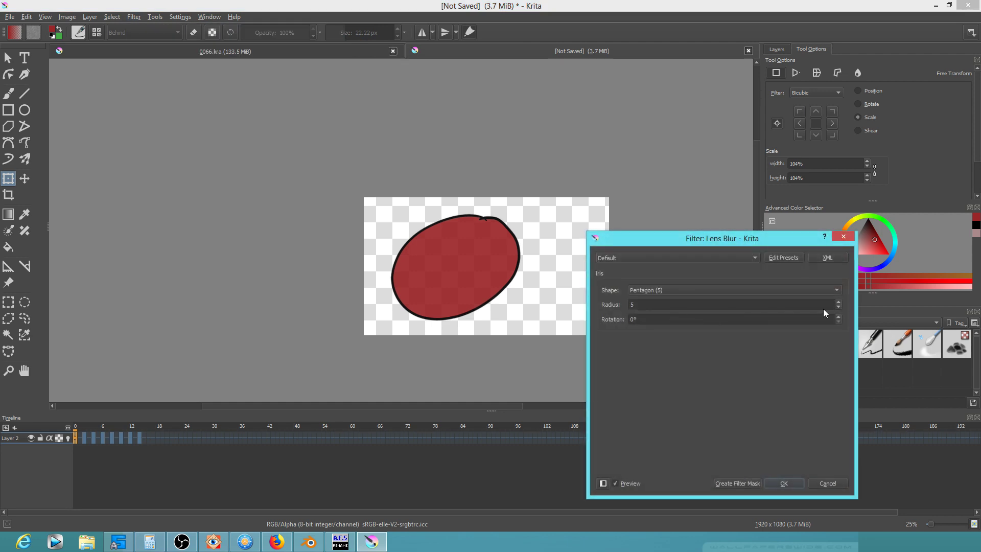
left_click(841, 302)
left_click(841, 302)
left_click(838, 302)
left_click(839, 302)
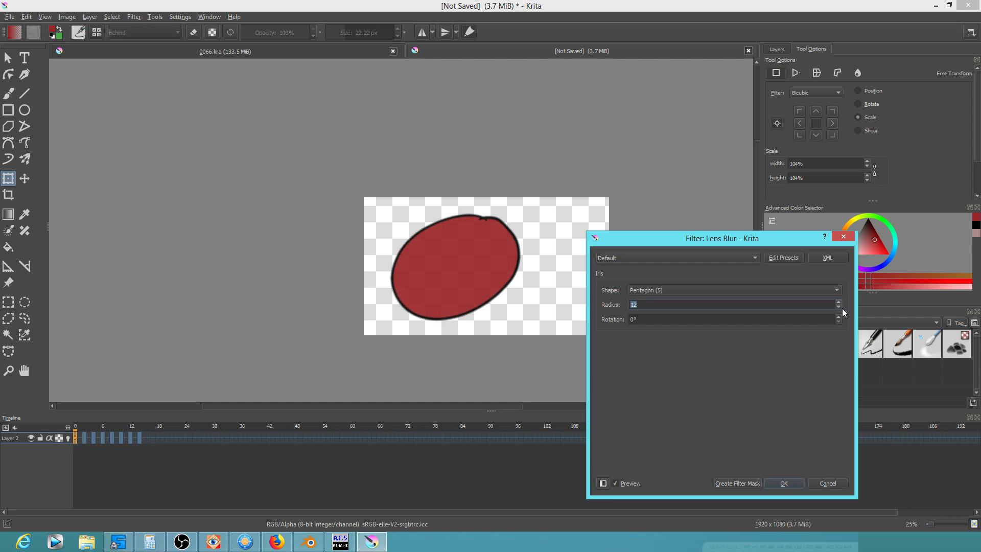
left_click(840, 307)
type("10")
left_click(828, 483)
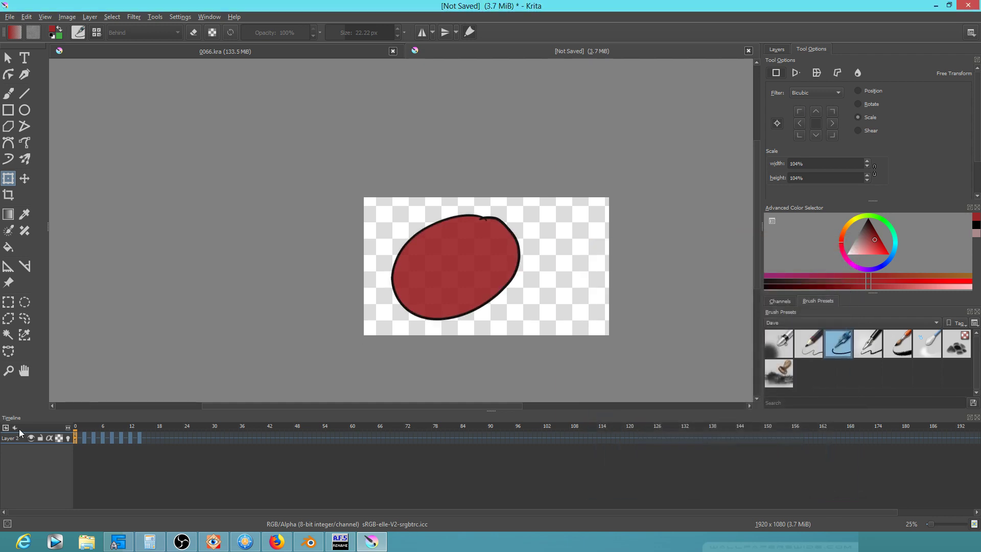
Apply a Lens Blur with radius 10 to the ellipse on frame 4
left_click(93, 438)
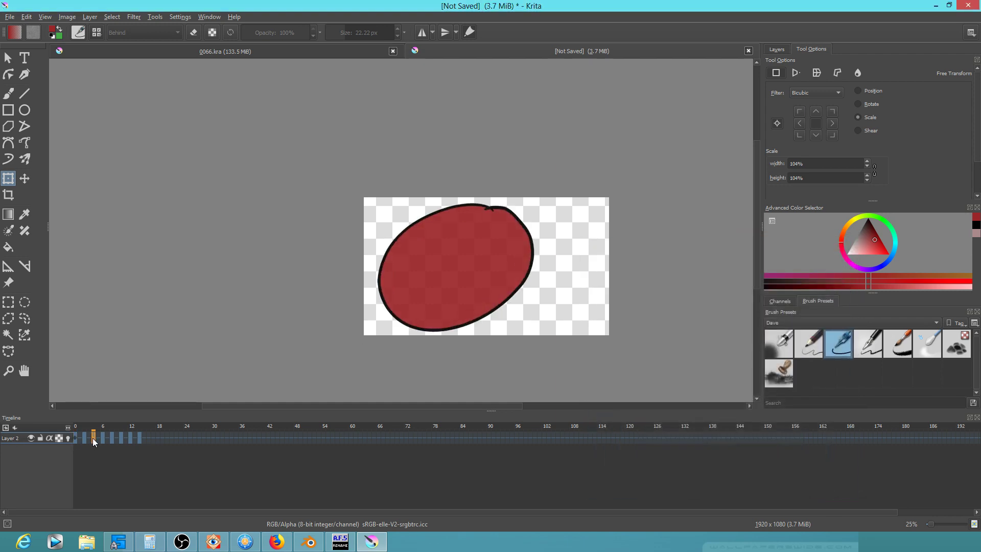
left_click(131, 17)
mouse_move(149, 63)
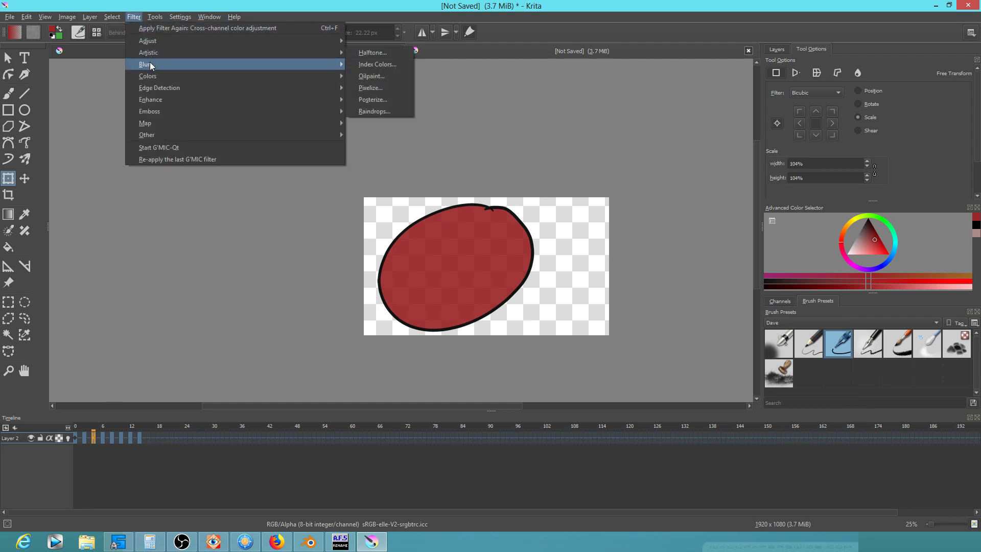
left_click(364, 89)
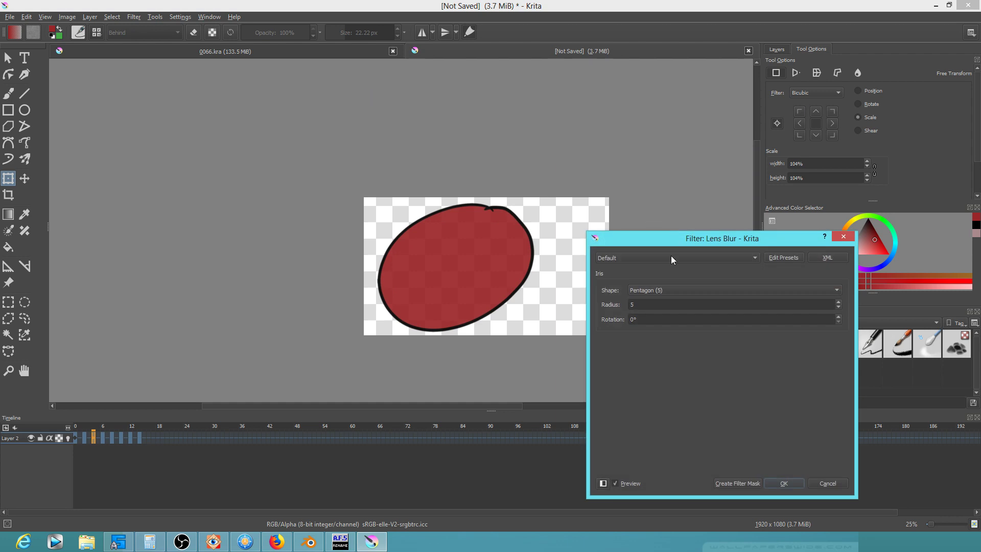
left_click_drag(645, 305, 615, 305)
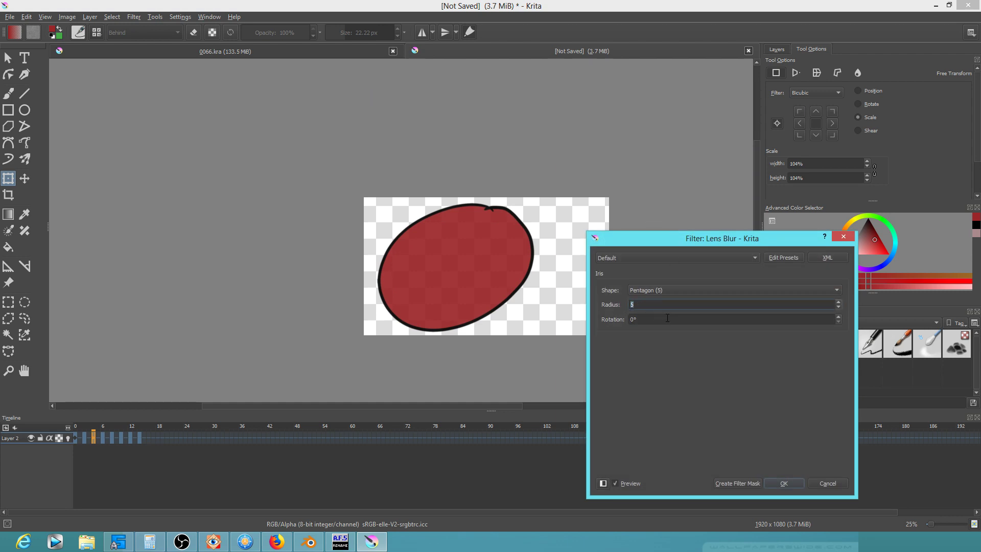
type("10")
left_click(785, 484)
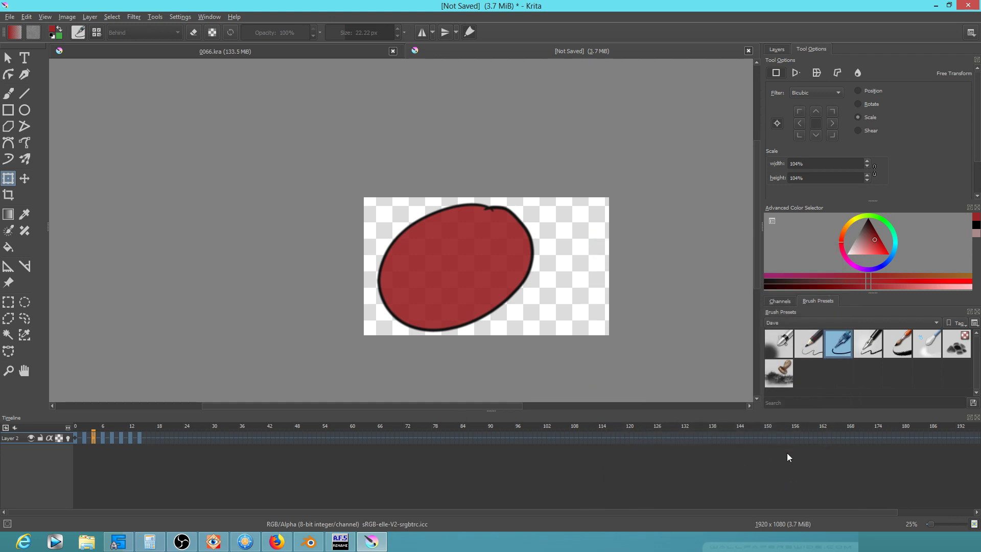
Step forward through frames 6, 10 and 13 to check the blurred ellipse
key("Right")
key("Right")
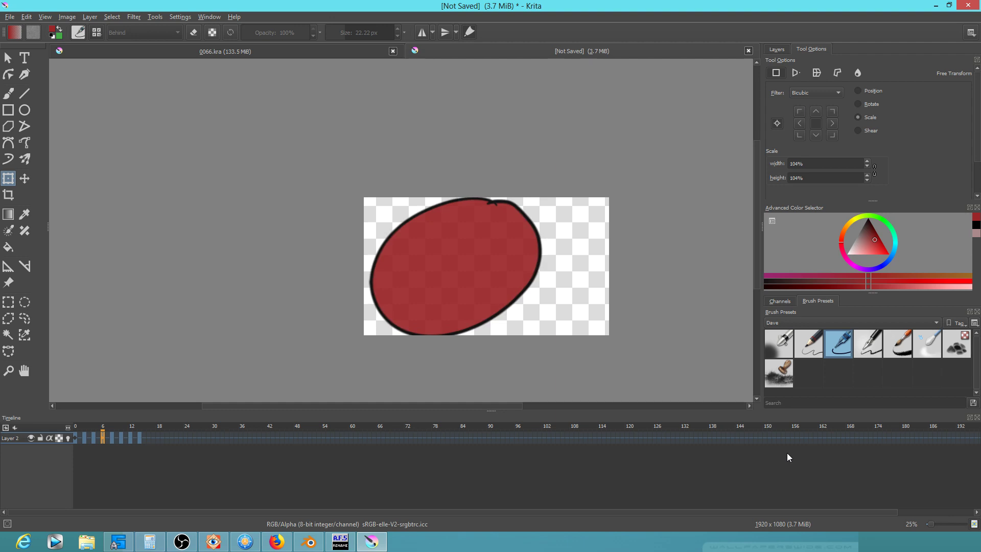
key("Right")
key("Right")
key("Right")
key("Right")
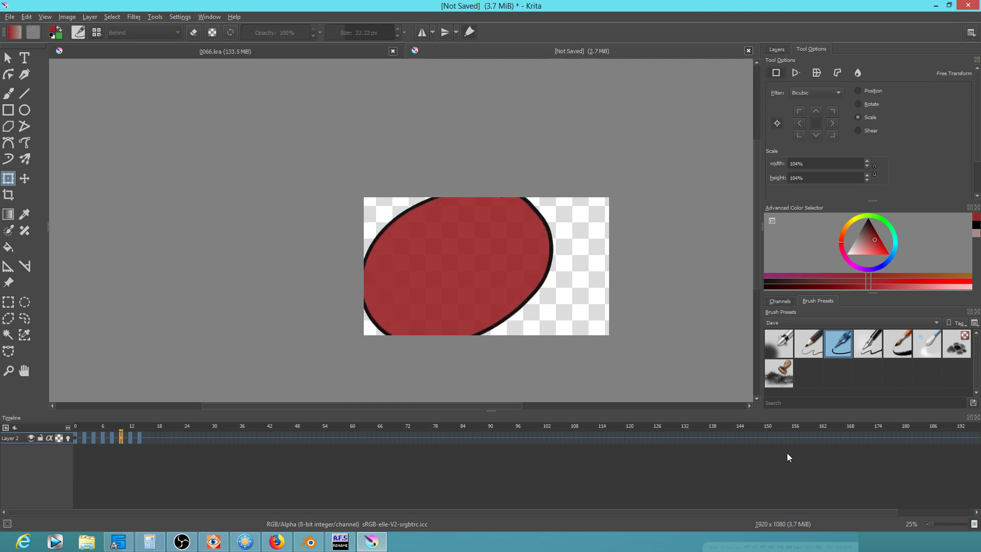
key("Right")
key("Right")
key("Right")
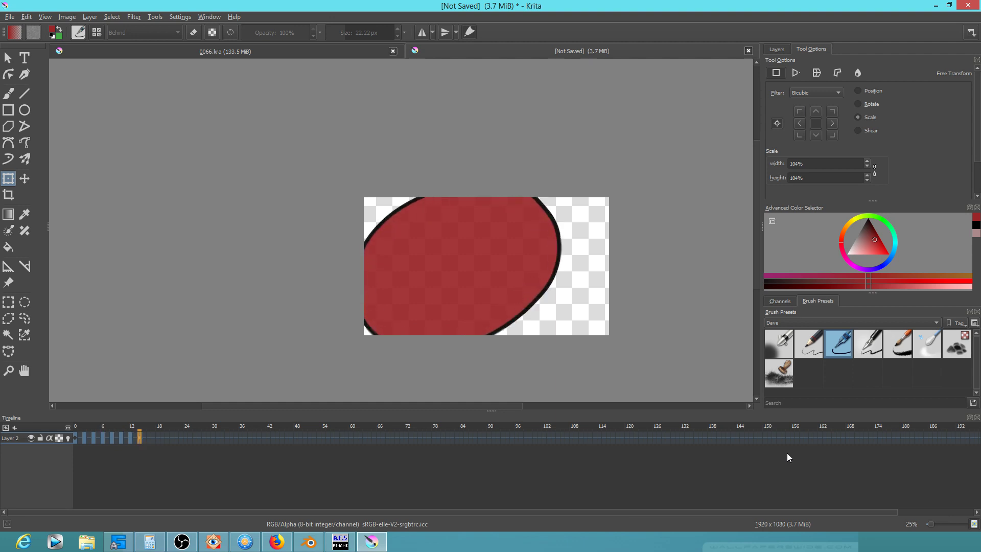
key("Left")
key("Left")
key("Left")
key("Left")
key("Left")
key("Left")
key("Left")
key("Left")
key("Left")
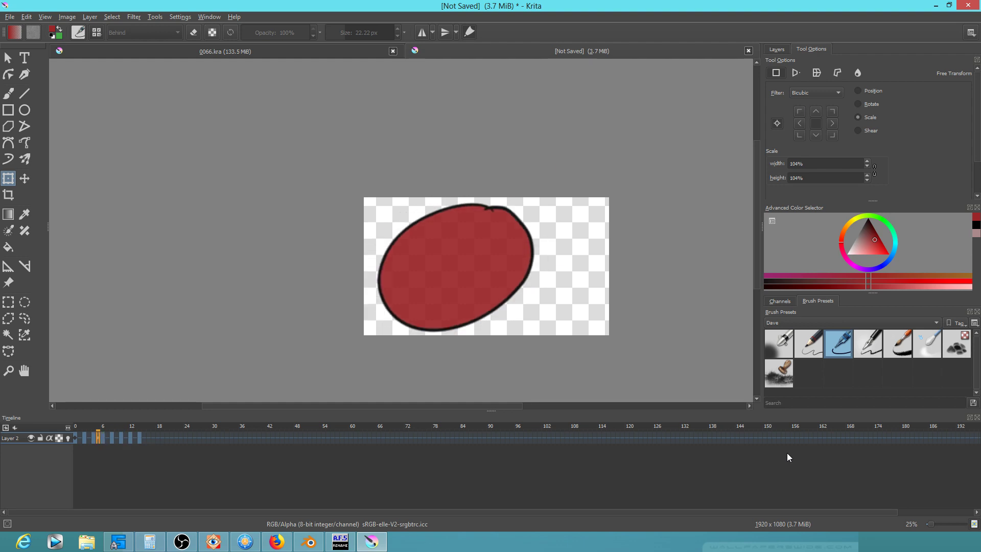
key("Left")
key("Right")
key("Right")
key("Right")
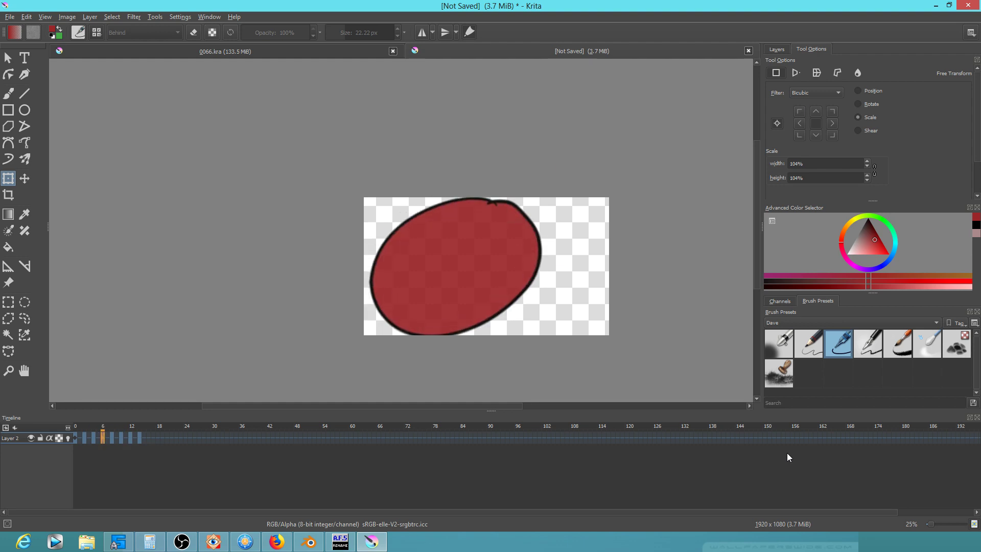
key("Right")
key("Right")
key("Right")
key("Right")
key("Right")
key("Right")
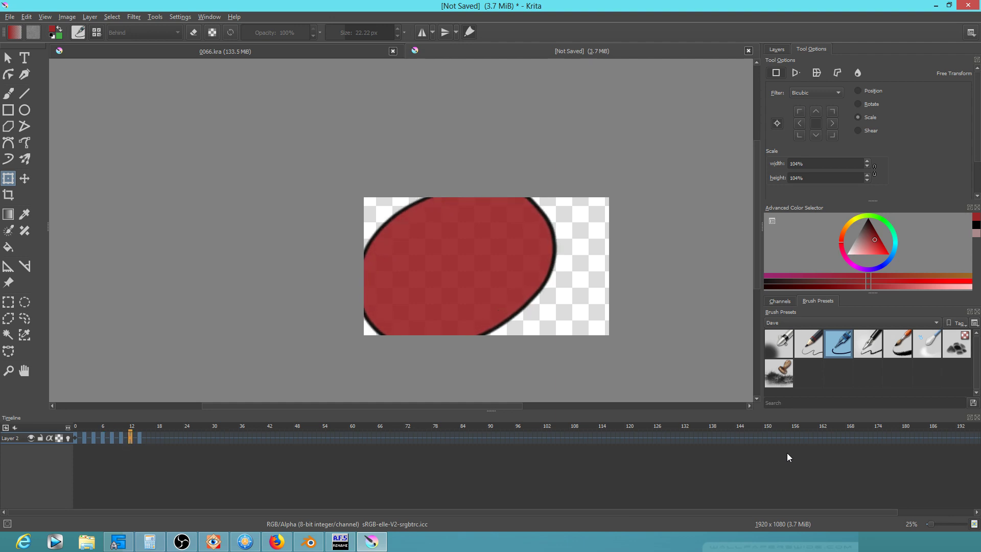
key("Right")
key("Right")
key("Left")
key("Left")
key("Left")
key("Left")
key("Left")
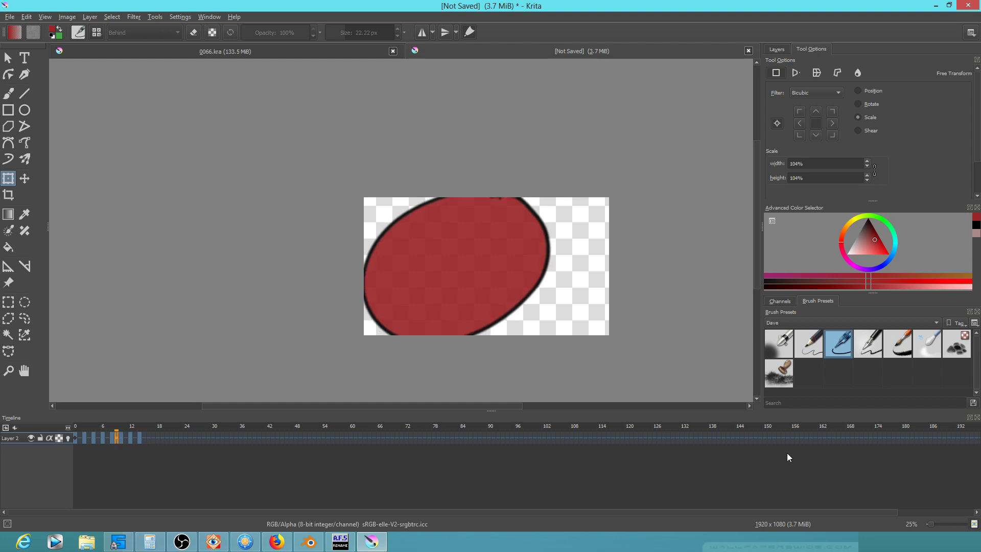
key("Right")
key("Right")
key("Right")
key("Right")
key("Right")
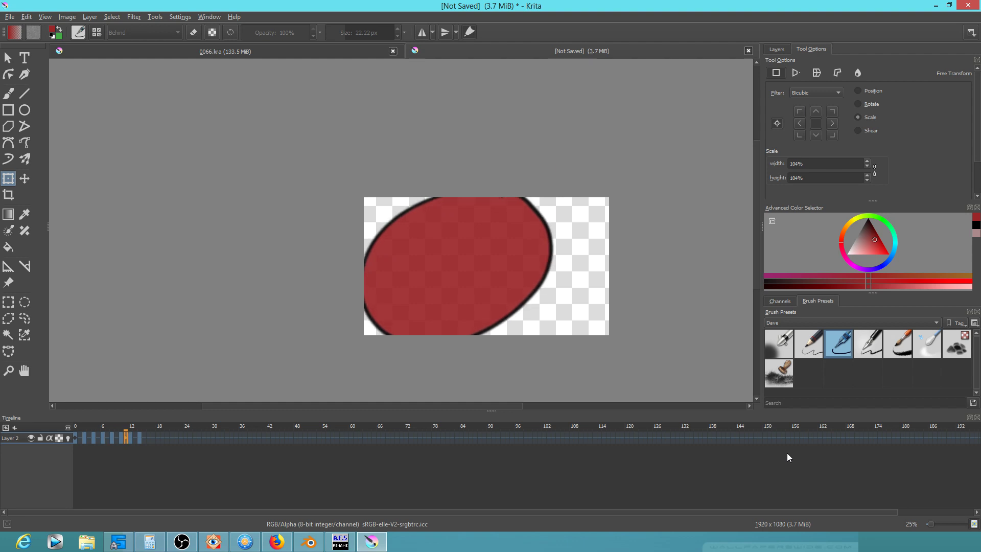
key("Left")
key("Left")
key("Left")
key("Left")
key("Right")
key("Right")
key("Left")
key("Right")
key("Right")
key("Right")
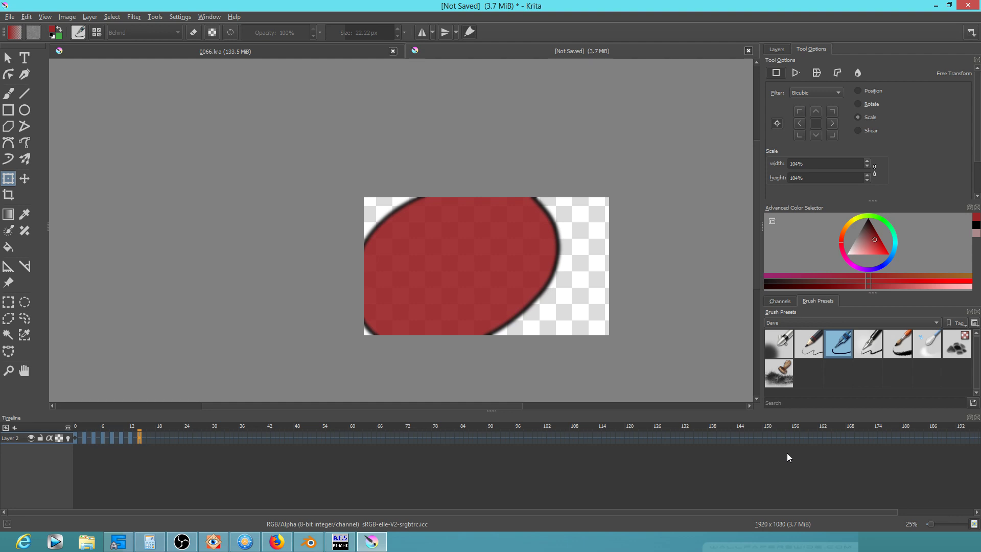
left_click(78, 428)
left_click_drag(79, 427, 112, 440)
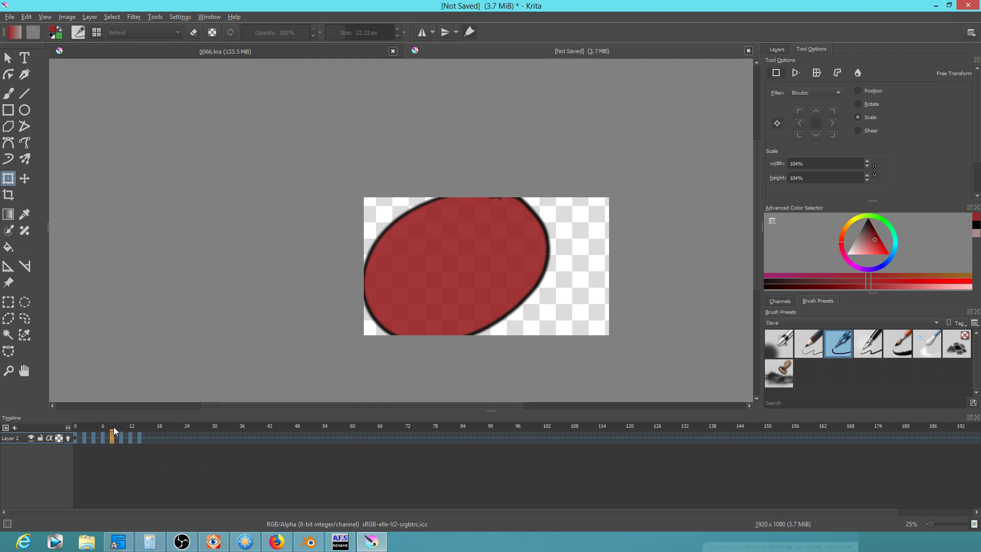
Lower both ends of the Alpha curve to about -10 in the cross-channel adjustment
left_click(133, 16)
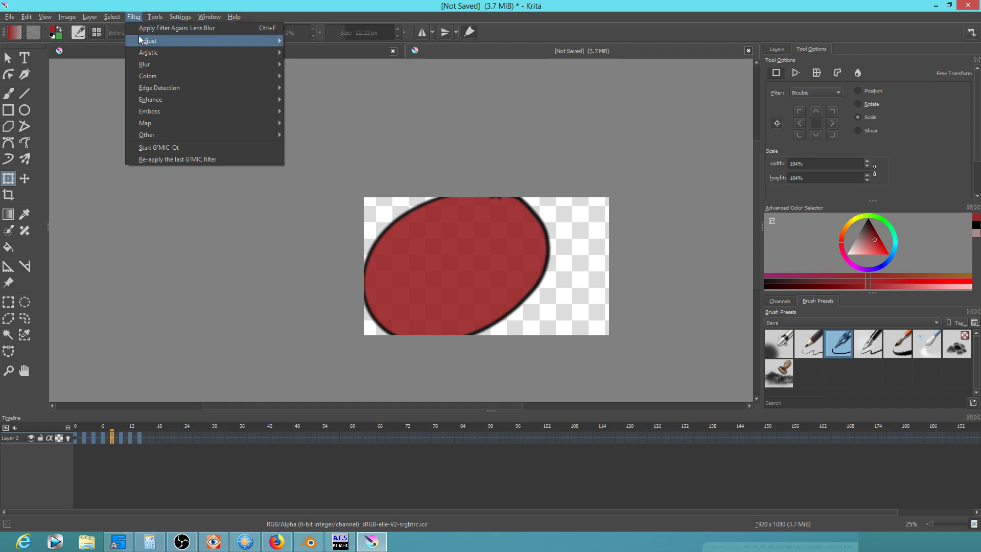
mouse_move(146, 41)
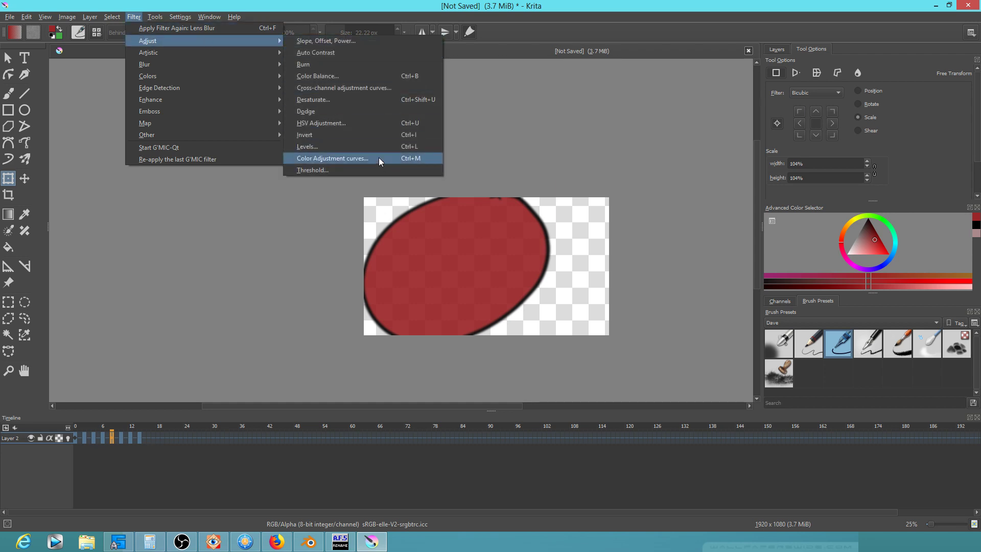
left_click(383, 89)
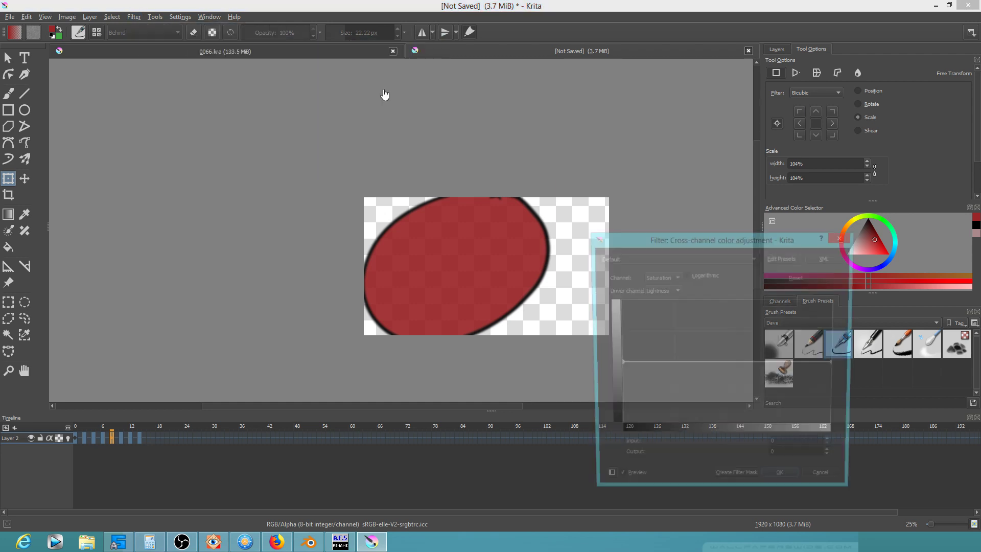
left_click(669, 279)
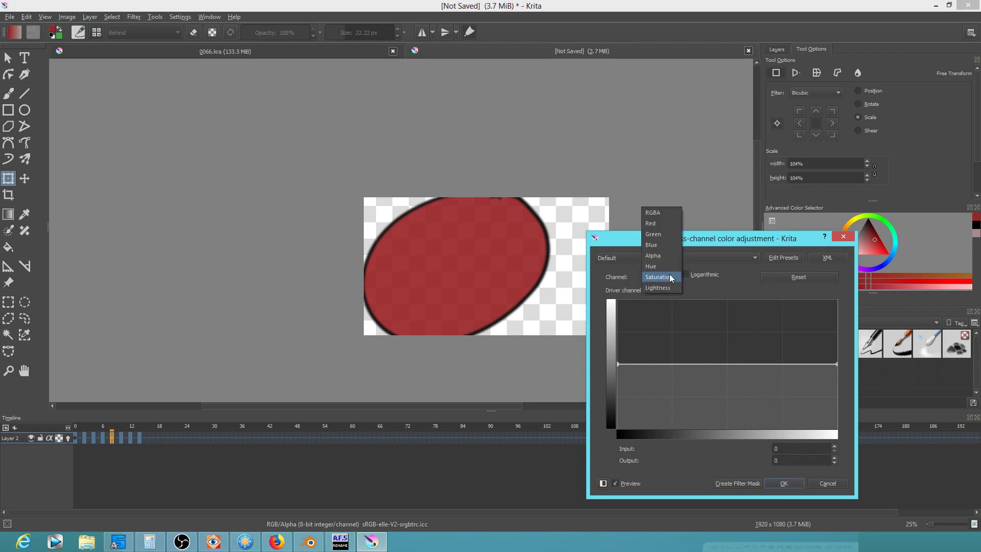
left_click(672, 259)
left_click_drag(617, 365, 618, 369)
left_click_drag(839, 366, 838, 371)
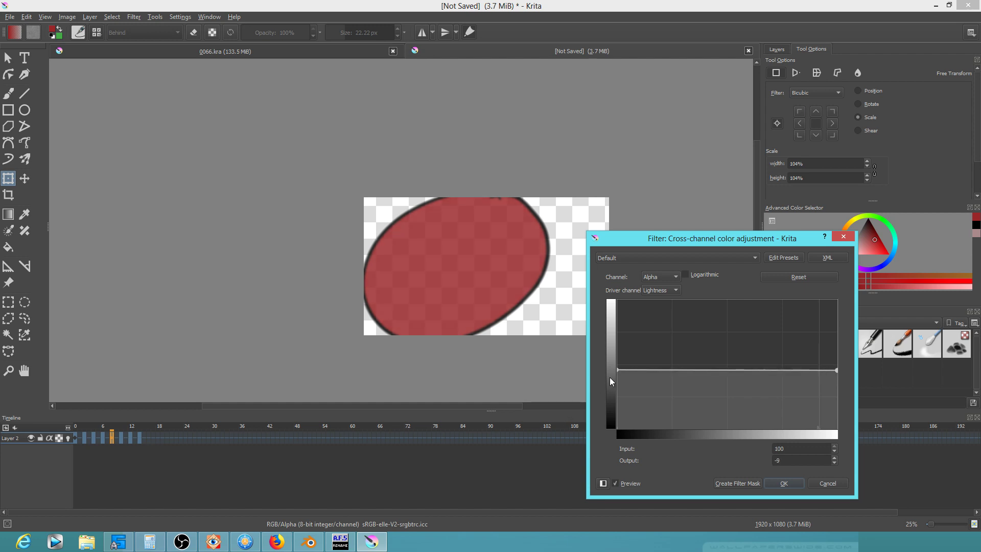
left_click_drag(617, 370, 618, 370)
left_click(788, 488)
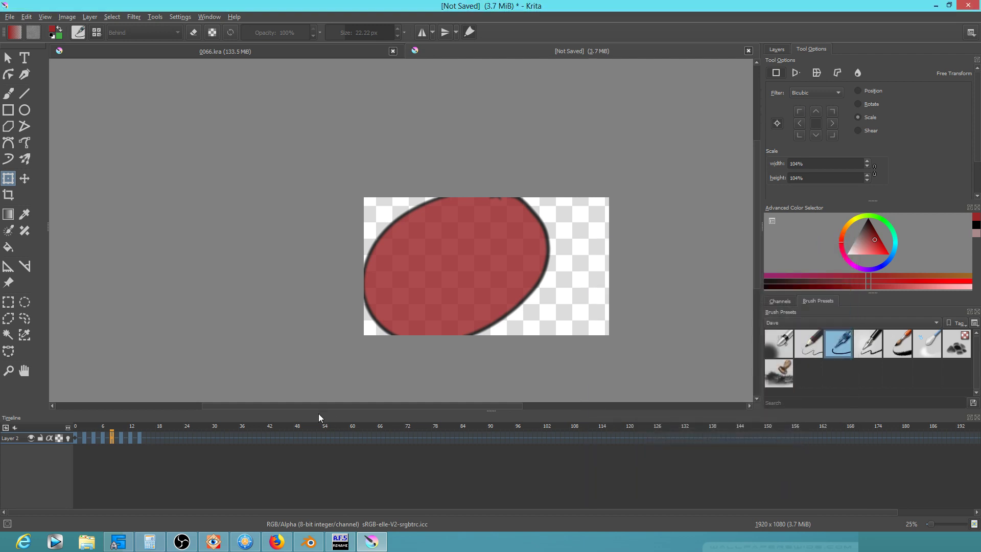
Compare neighbouring frames around frame 10 to check the ellipse fade
key("Right")
key("Right")
key("Right")
key("Right")
key("Right")
key("Right")
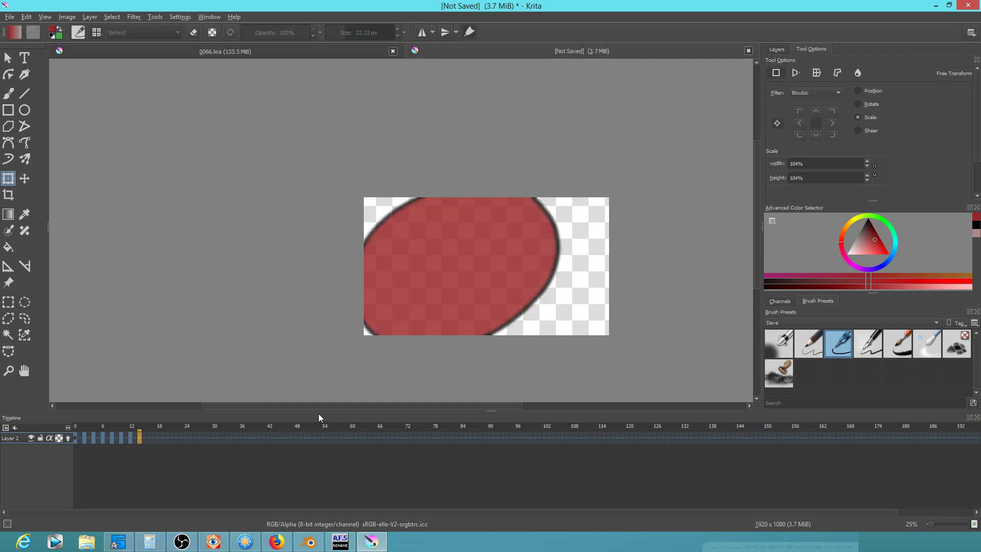
key("Left")
key("Left")
key("Left")
key("Left")
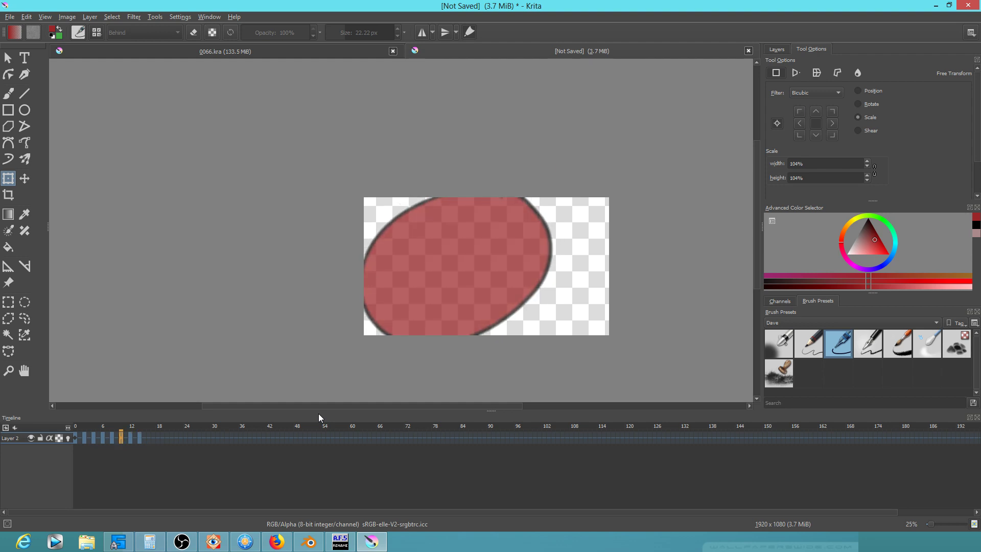
key("Right")
key("Right")
key("Right")
key("Right")
key("Left")
key("Left")
key("Right")
key("Right")
key("Left")
key("Left")
Advance through the later fade frames, then play the animation from the start
key("Right")
key("Right")
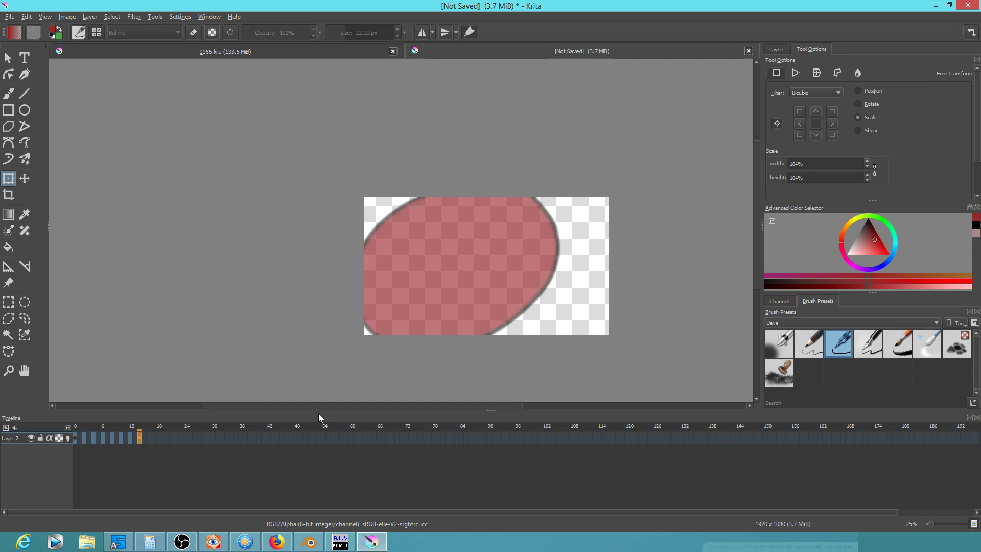
key("Right")
key("Right")
key("Right")
key("Right")
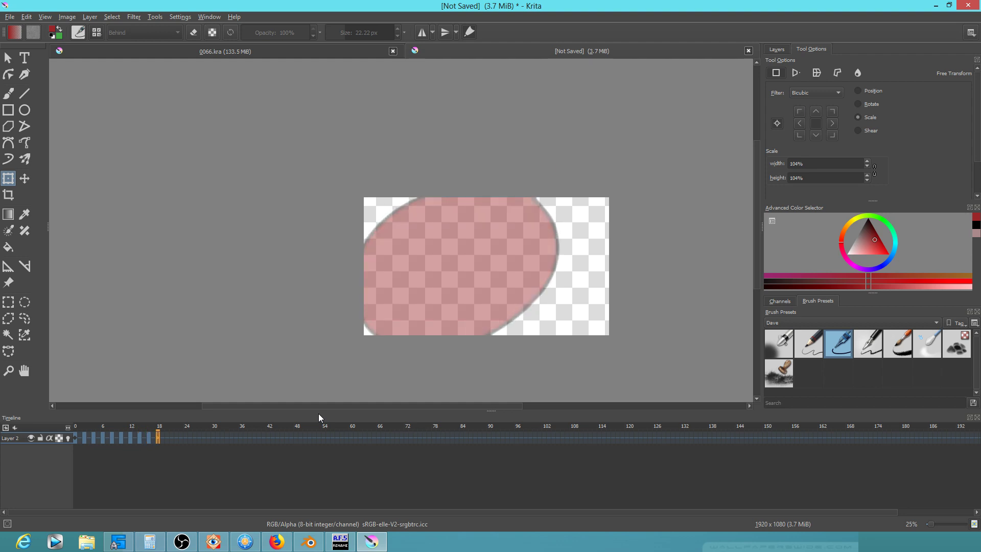
key("Right")
key("Right")
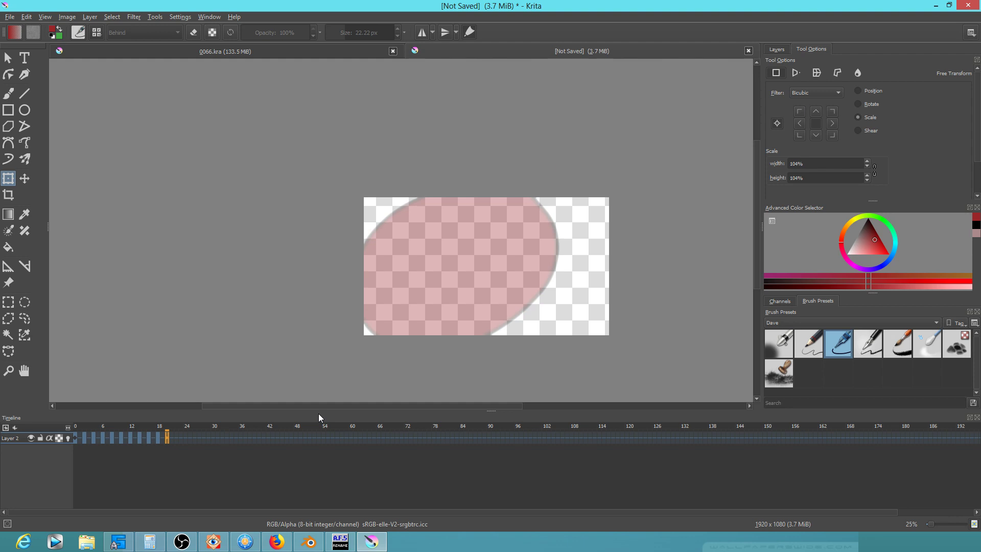
key("Right")
key("Right")
key("Right")
key("Right")
key("Right")
key("Right")
key("Right")
key("Right")
key("Right")
key("Right")
key("Left")
key("Left")
key("Left")
key("Left")
key("Left")
key("Left")
key("space")
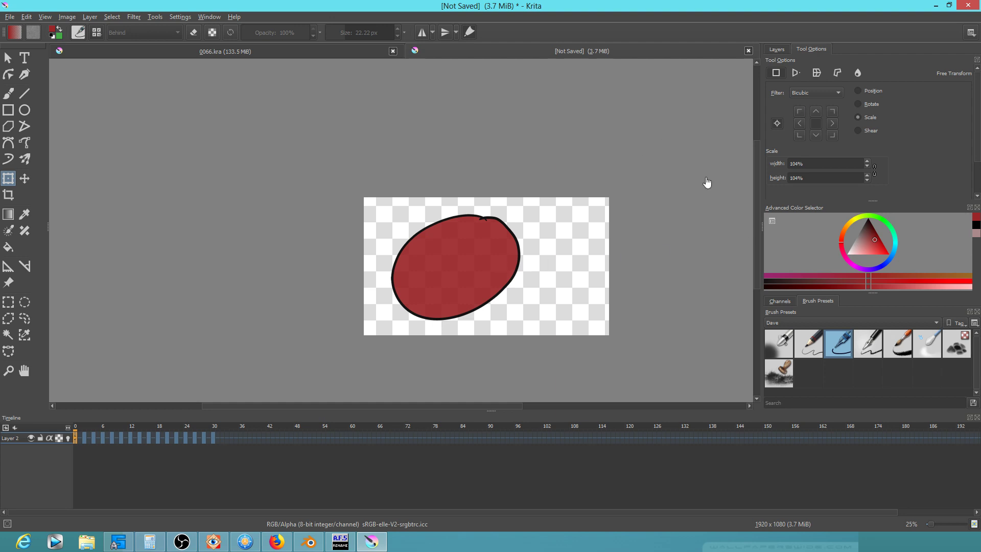
scroll(666, 191, "up", 3)
scroll(596, 238, "down", 2)
left_click_drag(613, 313, 704, 242)
scroll(620, 242, "up", 1)
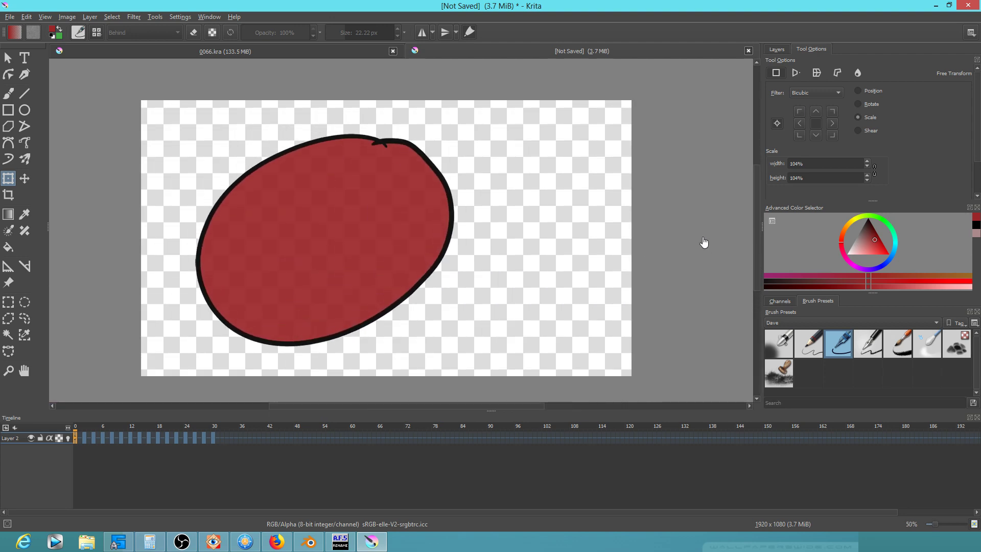
key("space")
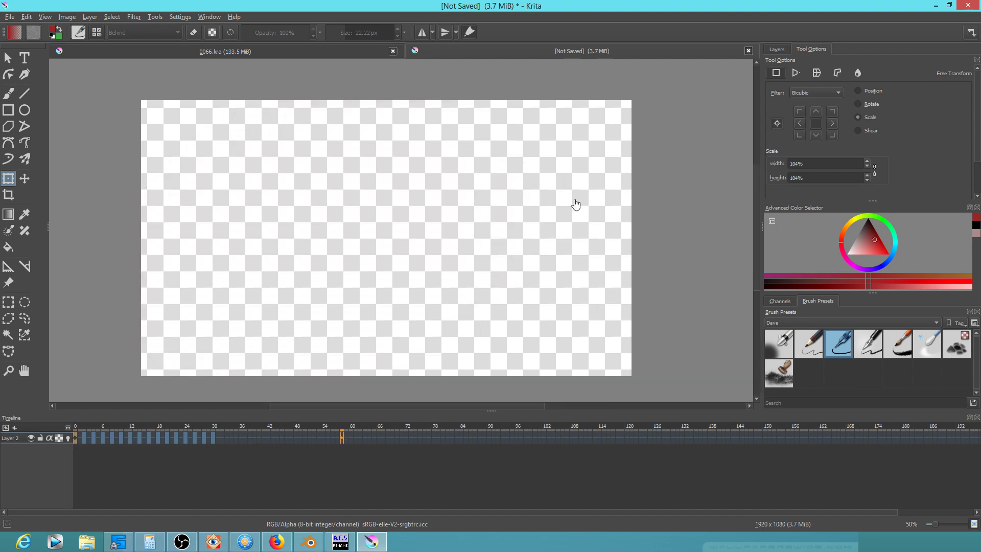
key("space")
scroll(616, 229, "down", 2)
left_click_drag(616, 231, 570, 270)
key("space")
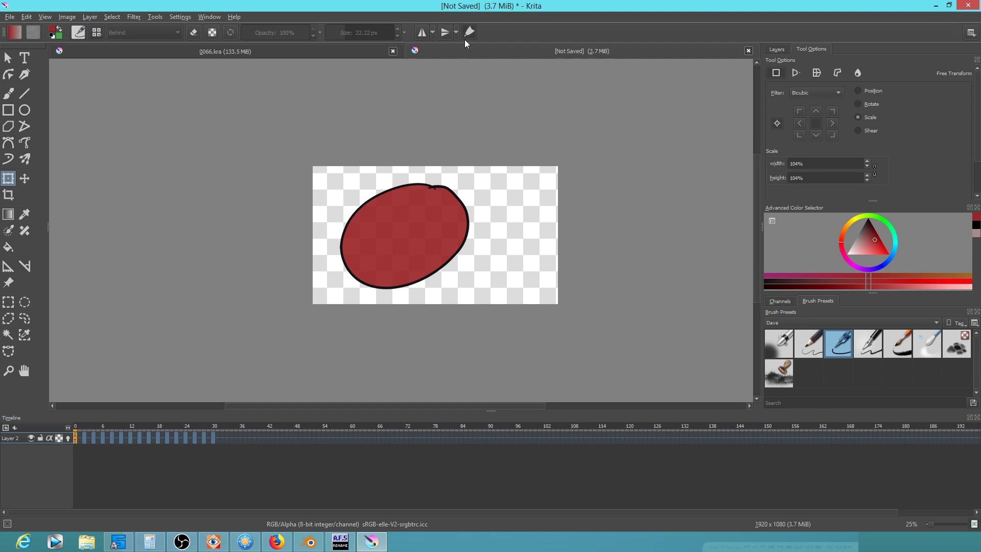
key("1")
scroll(401, 266, "down", 2)
left_click_drag(503, 308, 452, 285)
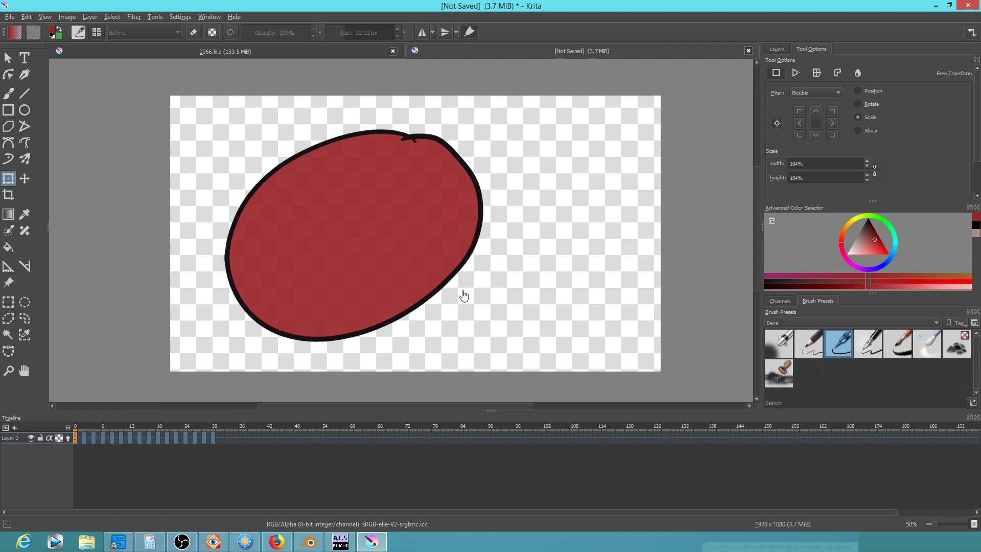
scroll(463, 295, "up", 1)
mouse_move(458, 291)
left_mouse_down()
mouse_move(517, 287)
mouse_move(454, 306)
left_mouse_up()
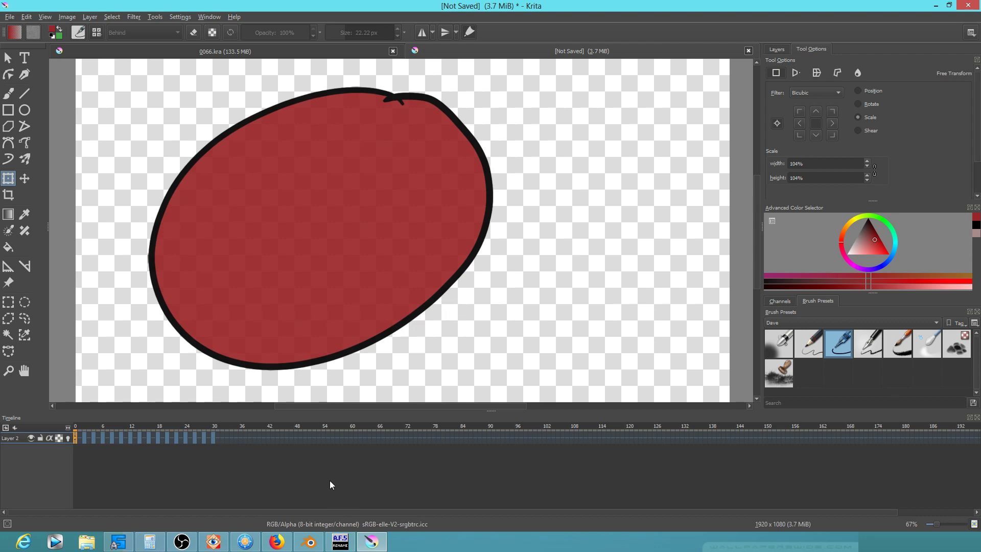
mouse_move(308, 540)
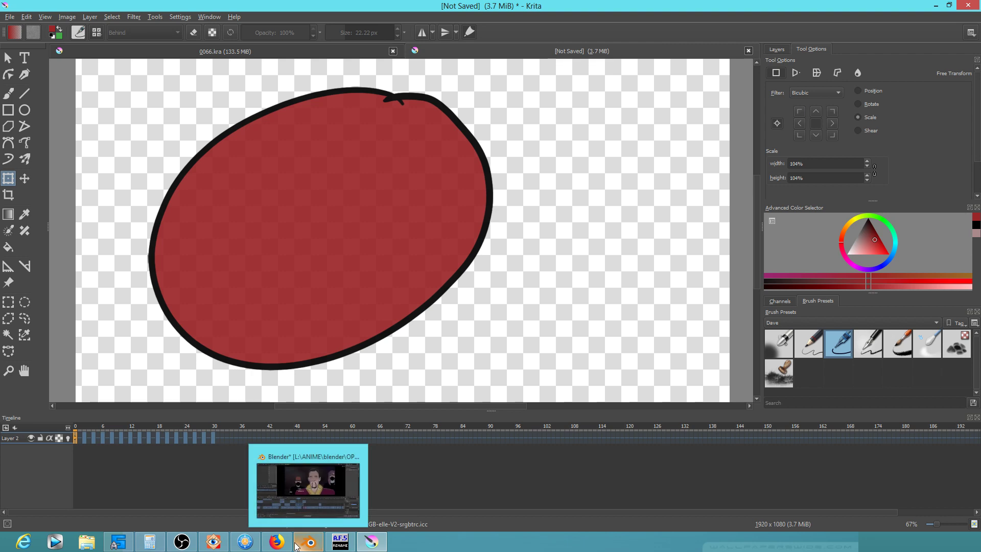
Bring Blender forward and scrub the sequencer back to the masked-characters shot
left_click(308, 541)
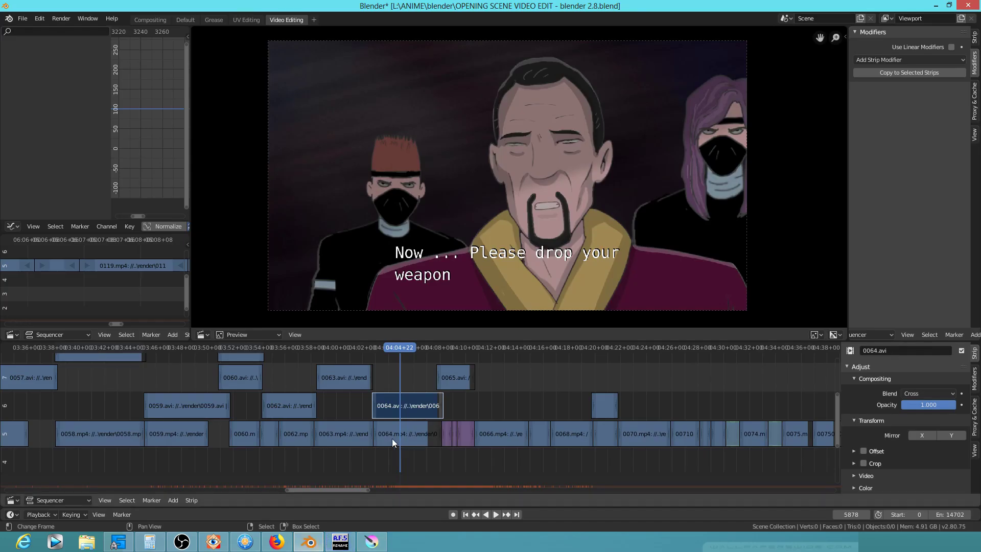
left_click_drag(355, 405, 503, 413)
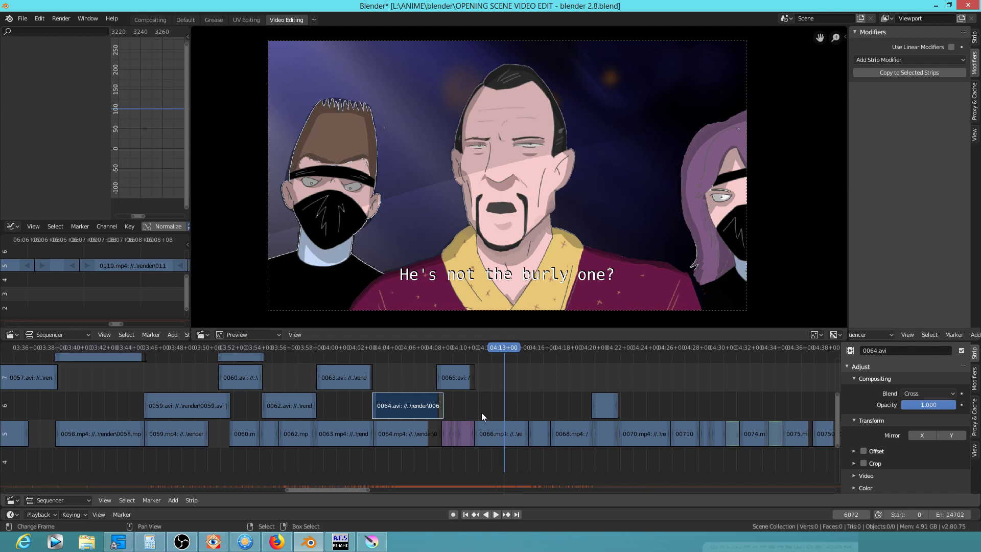
left_click_drag(397, 379, 422, 400)
left_click_drag(202, 383, 479, 418)
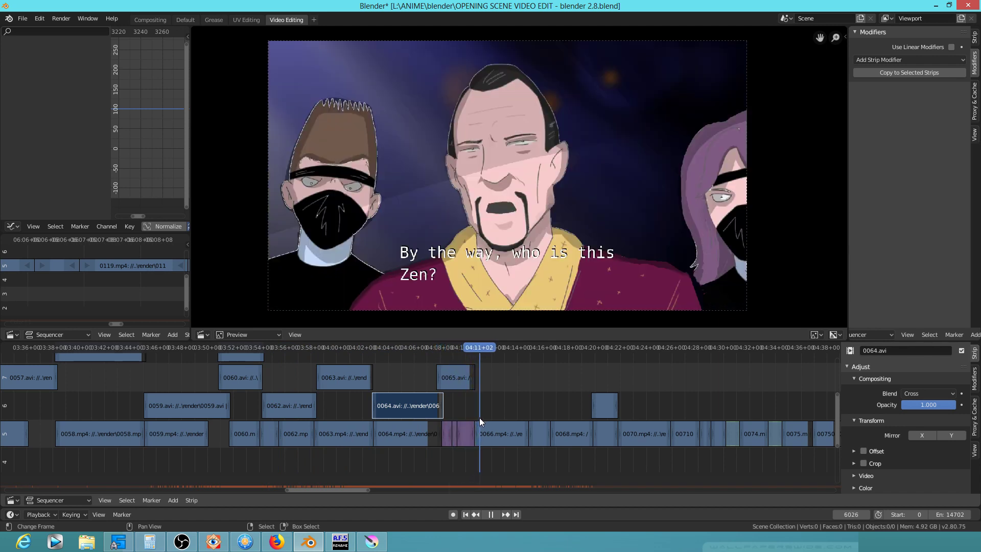
Back in Krita, select timeline frames 0–48 and play the ellipse animation
left_click(373, 544)
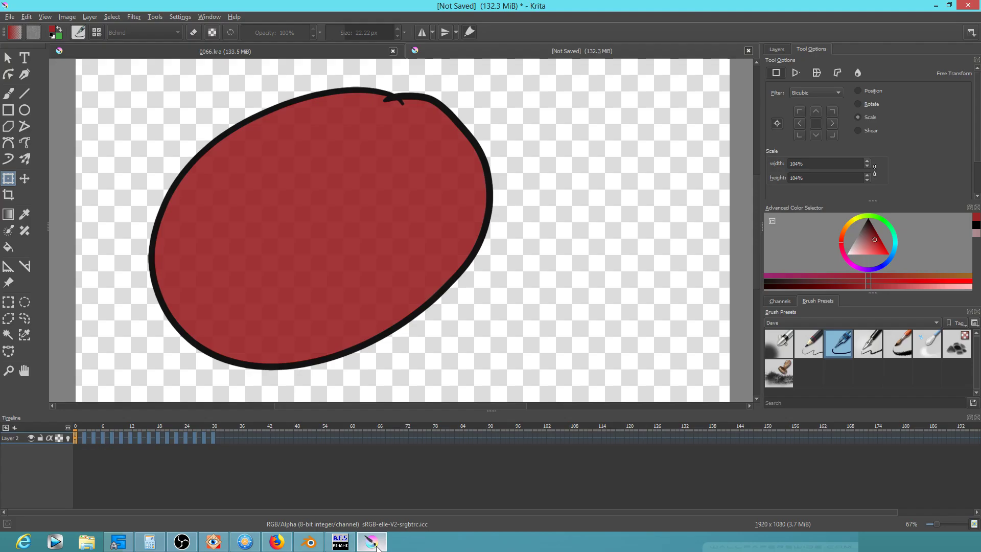
scroll(346, 287, "down", 2)
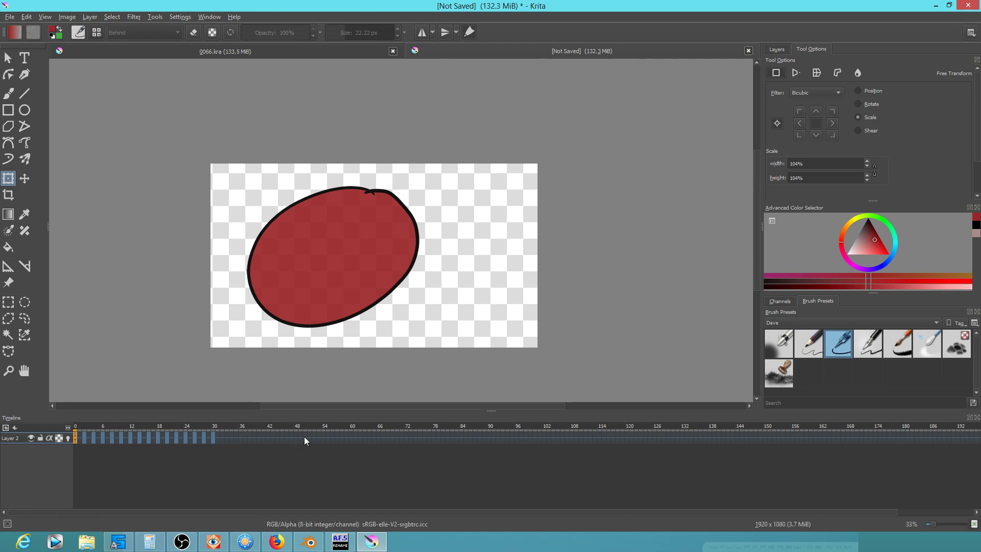
left_click_drag(299, 435, 50, 446)
key("space")
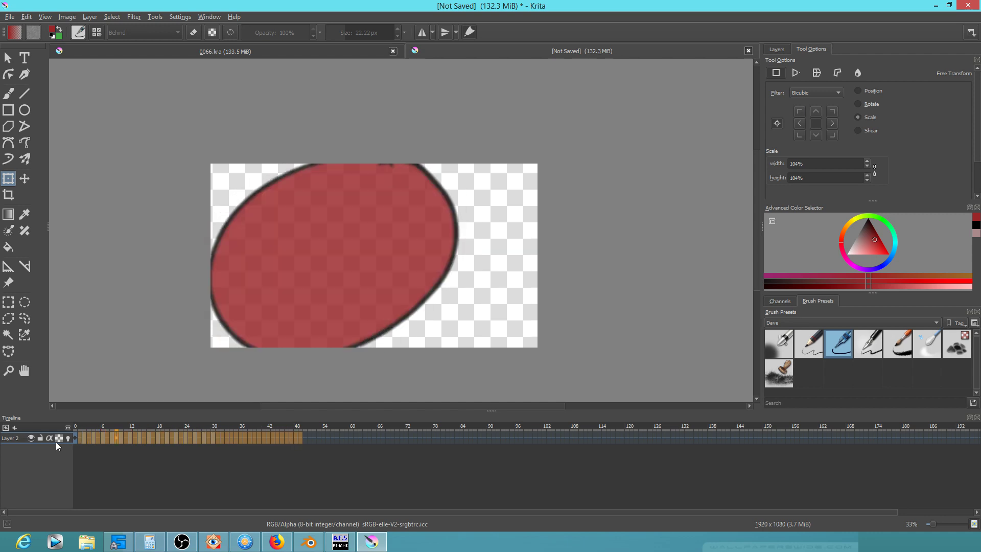
key("space")
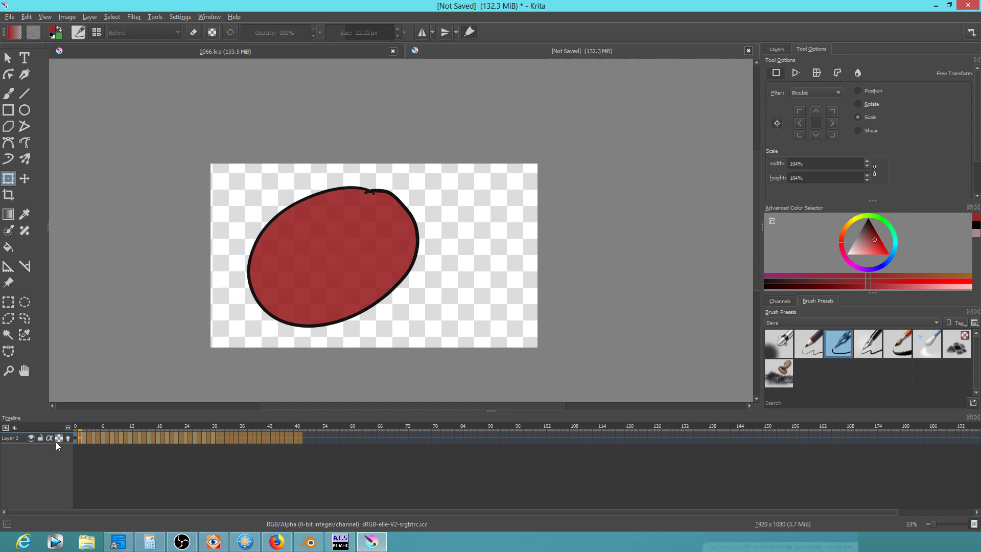
key("space")
Recentre the canvas, replay from frame 0, then return to Blender
scroll(580, 285, "up", 1)
left_click_drag(632, 289, 695, 295)
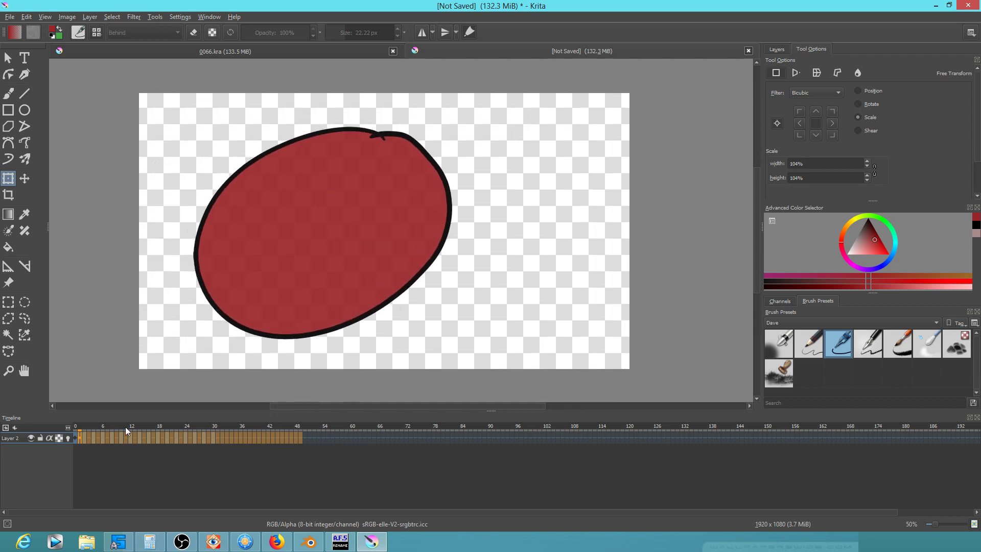
left_click(76, 438)
key("space")
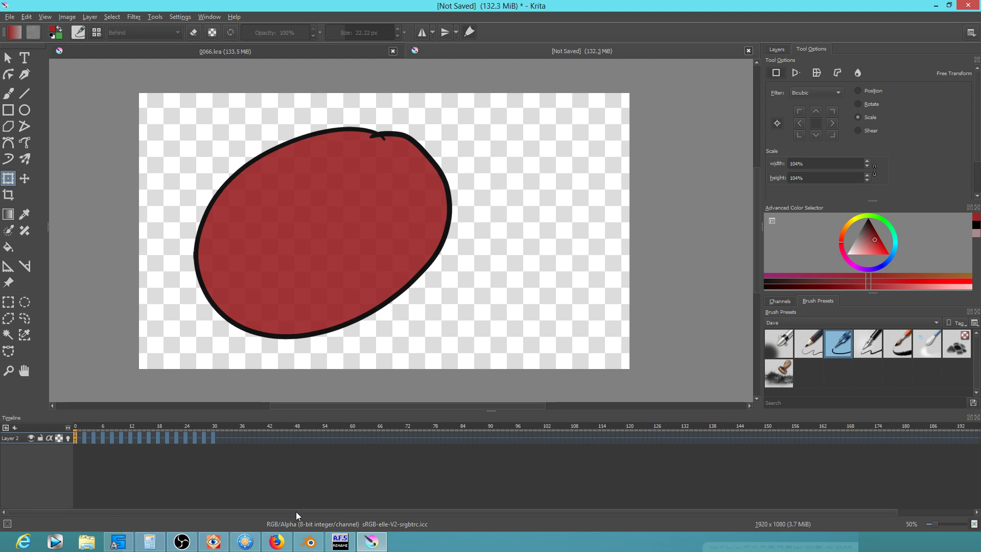
left_click(309, 542)
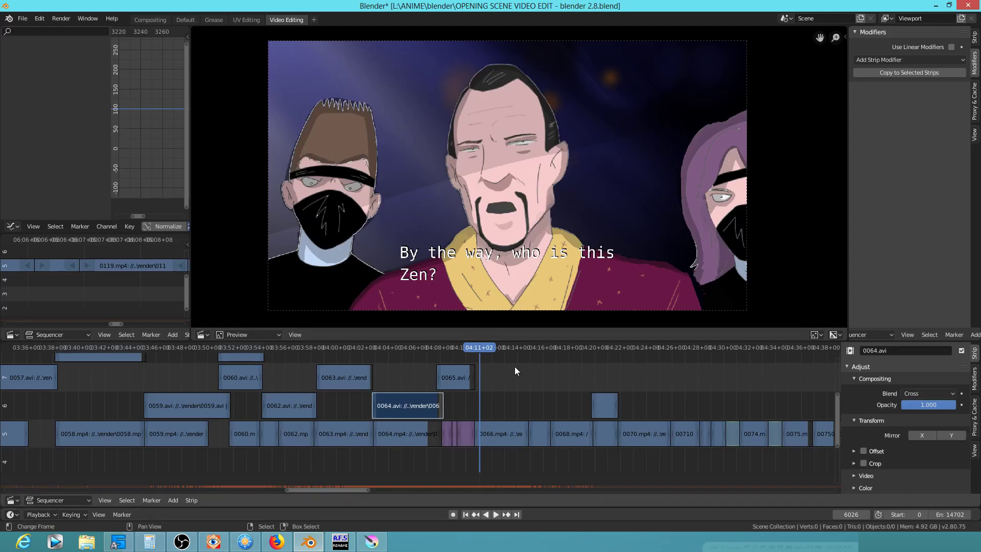
Switch from Blender back to the Krita ellipse drawing
left_click(372, 542)
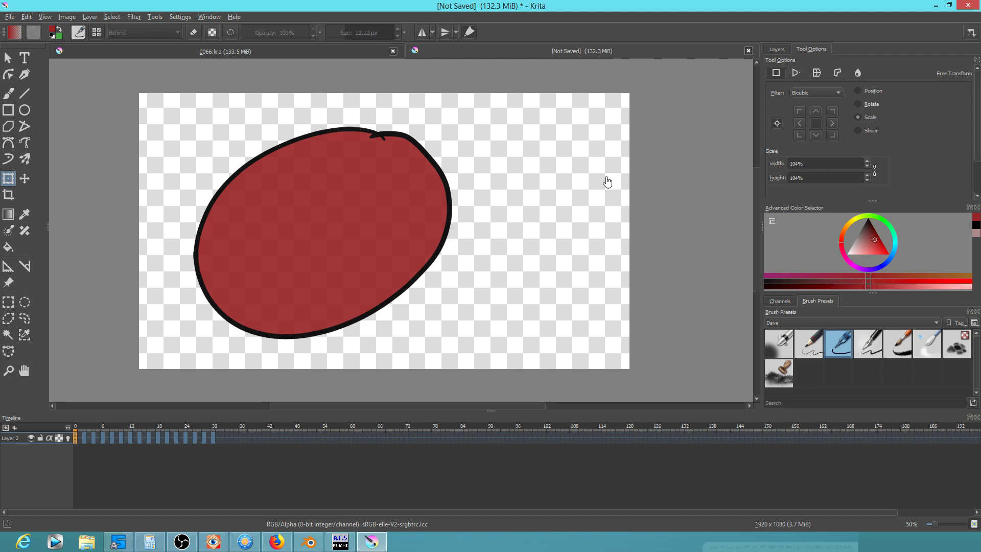
Scrub the ellipse timeline, then switch to 0066.kra and play its mouth animation from frame 0
scroll(609, 183, "up", 1)
left_click_drag(414, 257, 540, 235)
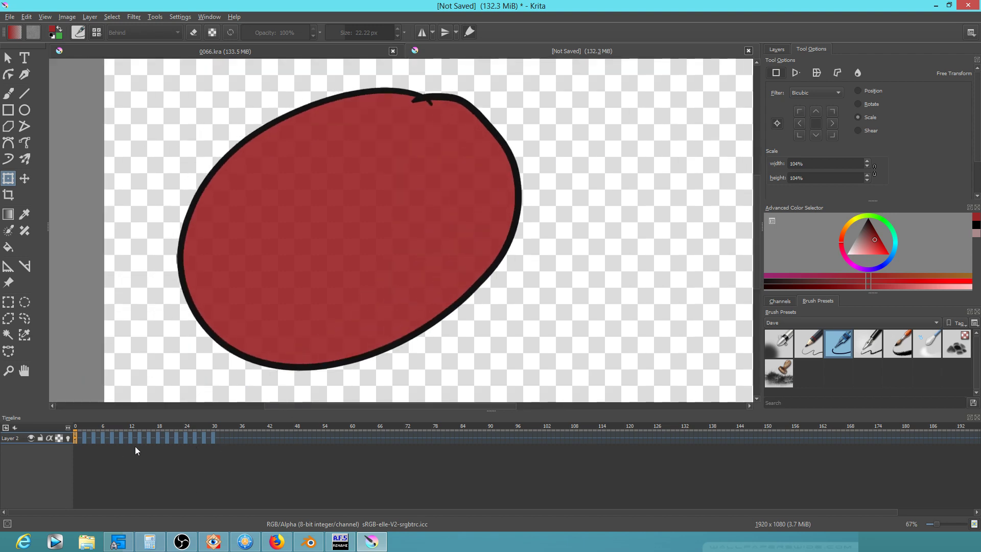
left_click_drag(78, 424, 180, 437)
left_click(363, 55)
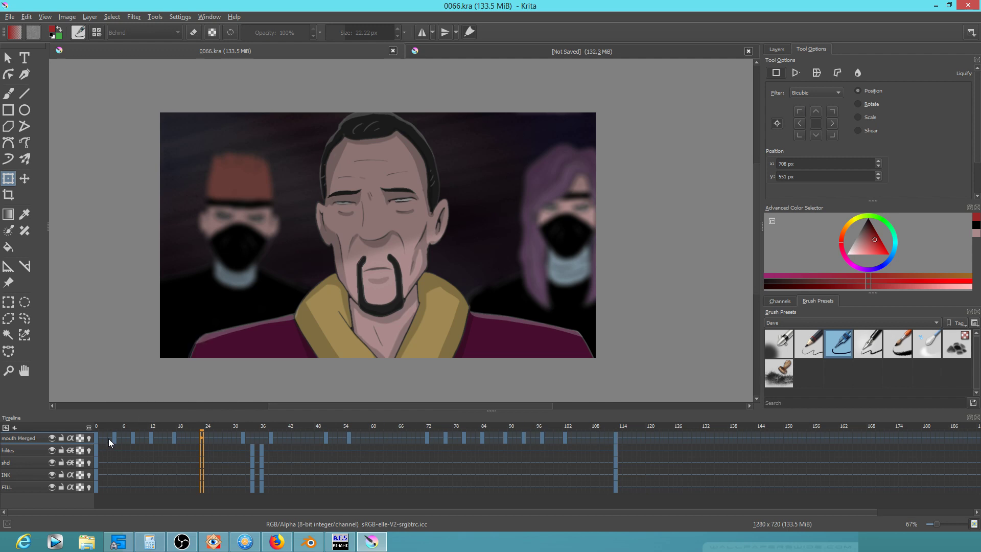
left_click(95, 434)
key("space")
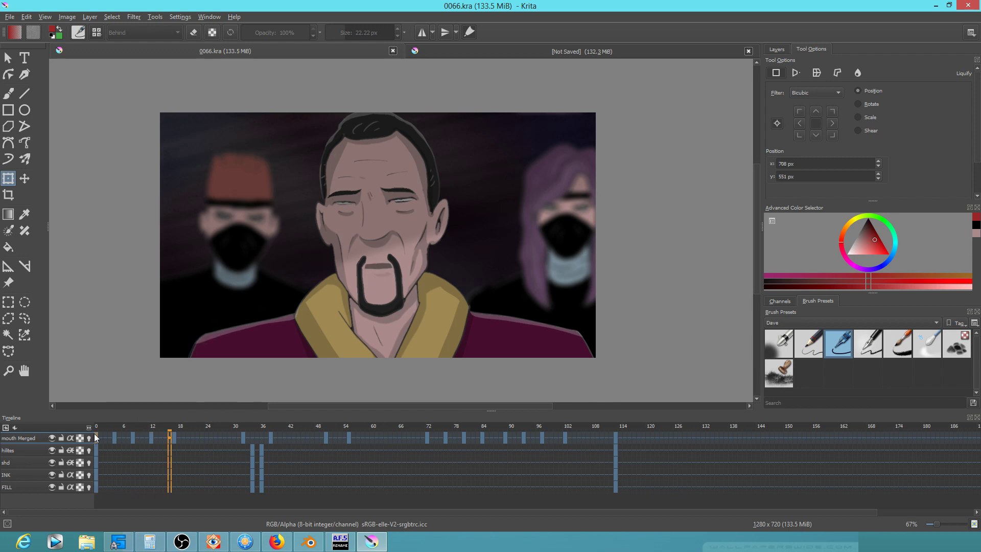
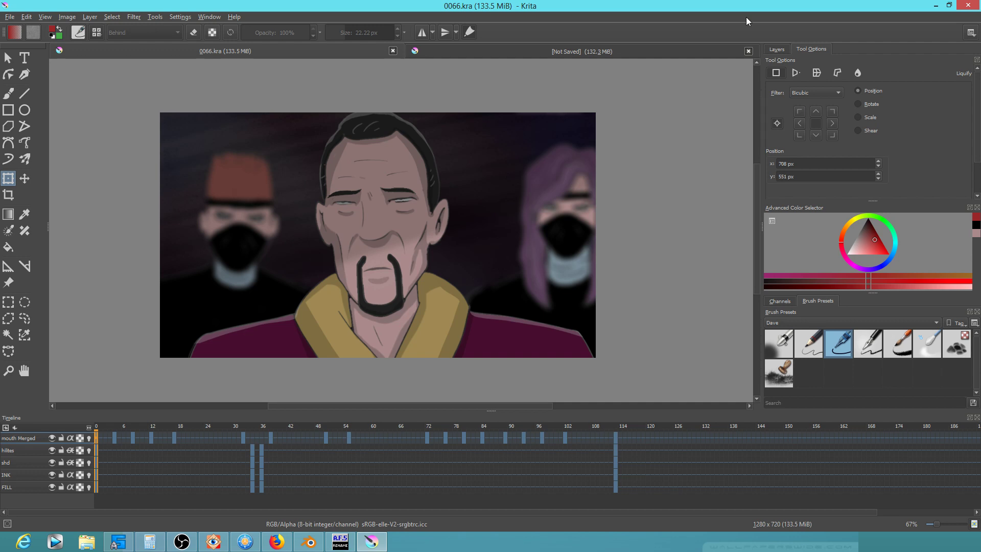
Switch from Krita to the Blender video sequencer showing the 'By the way, who is this Zen?' shot
left_click(309, 541)
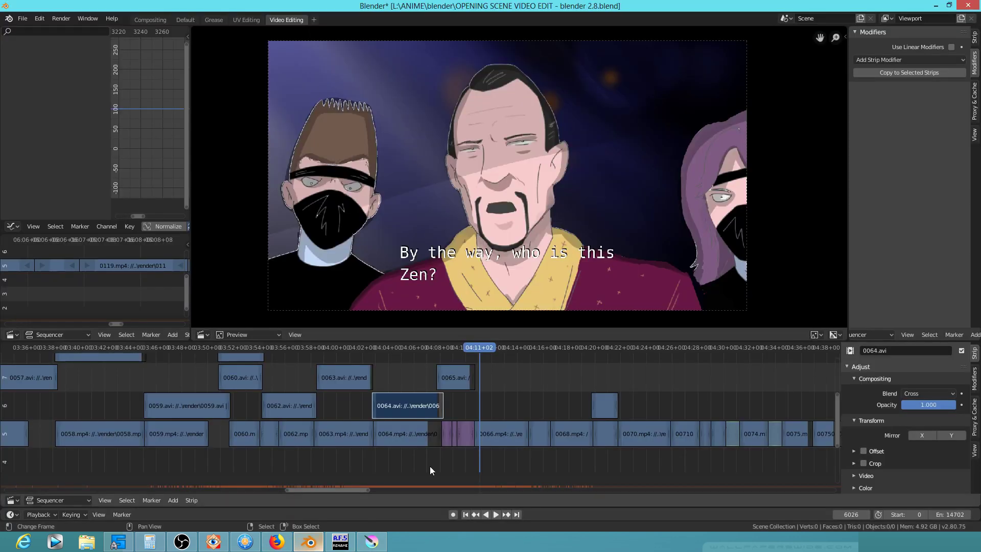
Scrub back through the edit and zoom the timeline to review the shots leading up to 0064
left_click_drag(427, 363, 532, 407)
left_click_drag(288, 375, 485, 409)
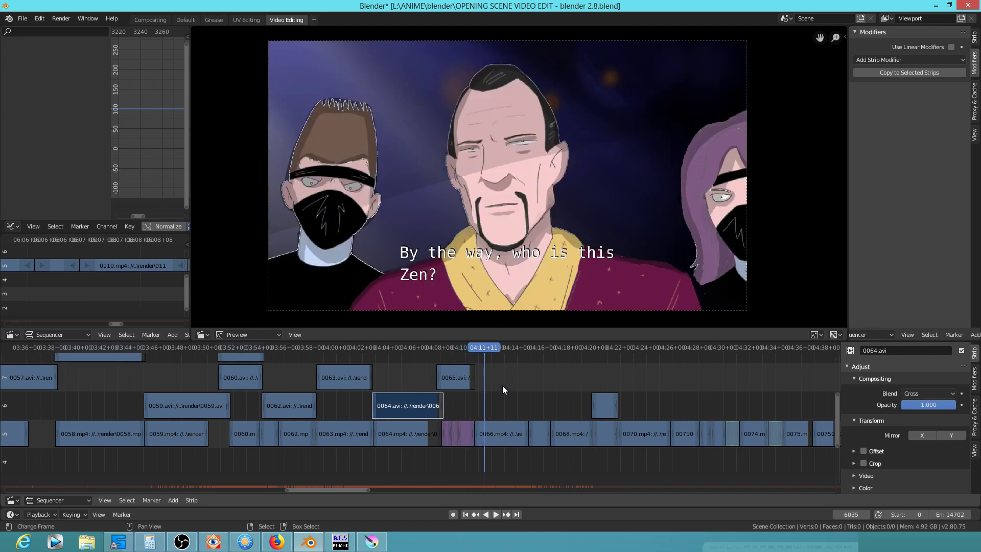
scroll(506, 389, "down", 4)
scroll(524, 405, "up", 1)
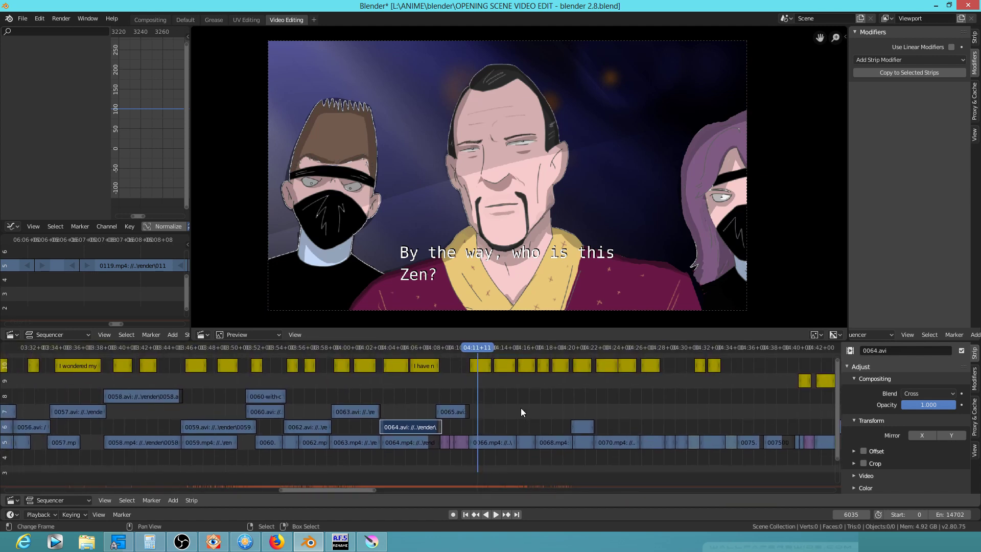
scroll(521, 408, "down", 5)
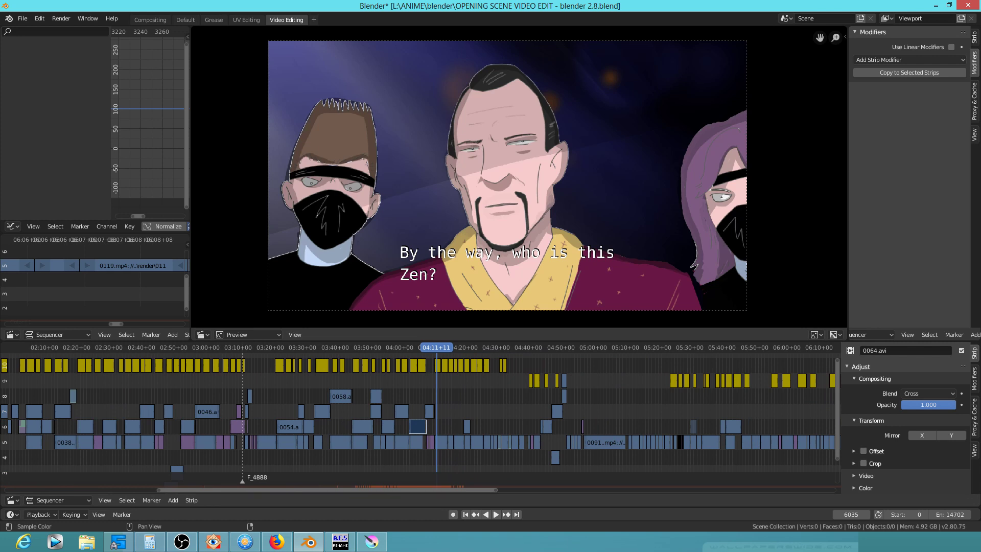
Play the edit from just before shot 0066, then return to 0066.kra in Krita
left_click(422, 395)
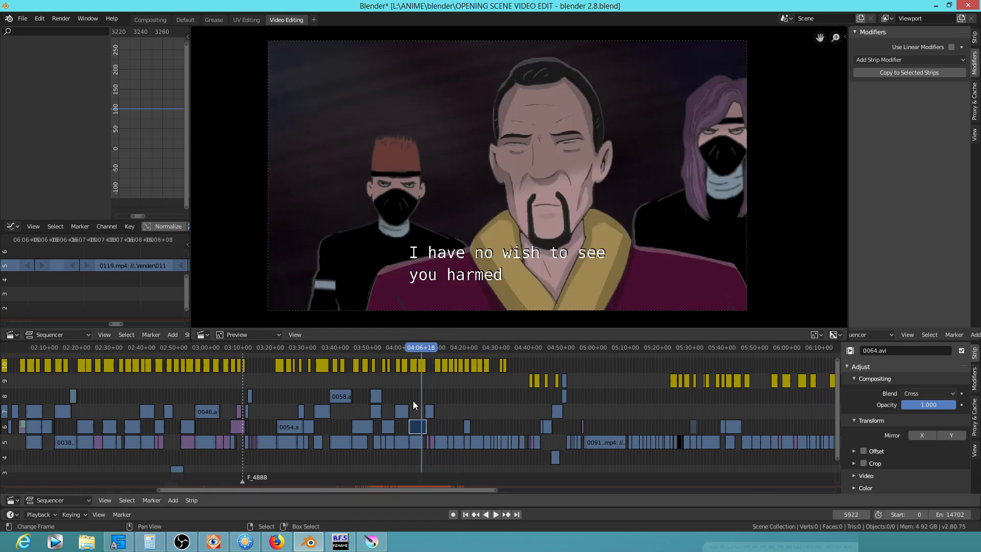
scroll(413, 401, "up", 15)
left_click(459, 392)
key("space")
left_click_drag(462, 392, 488, 391)
left_click(368, 541)
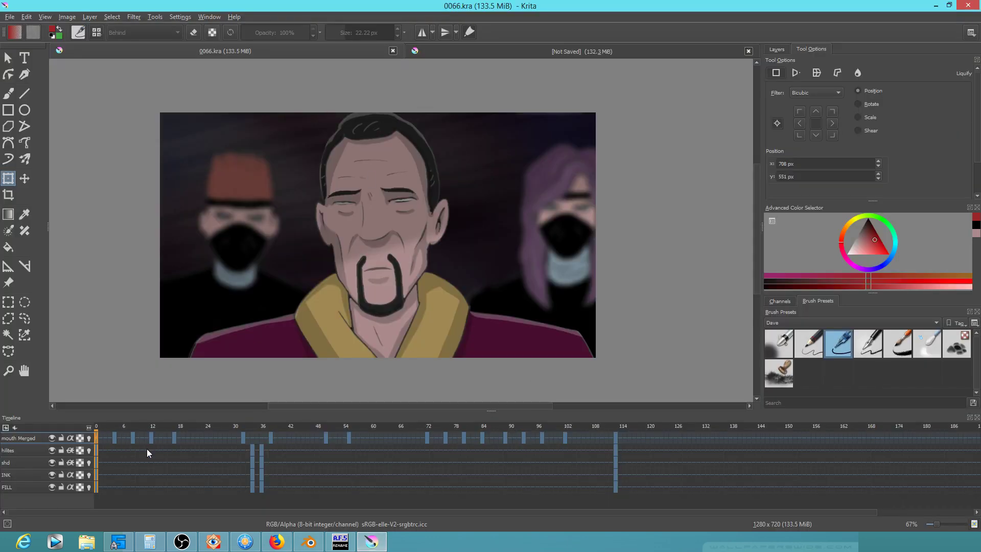
Back in Blender, scrub the 0063–0066 strips, zooming in on 0064, through to the 'Zen' shot
left_click(309, 541)
mouse_move(462, 390)
left_mouse_down()
mouse_move(397, 396)
mouse_move(468, 406)
mouse_move(450, 401)
left_mouse_up()
scroll(438, 204, "up", 2)
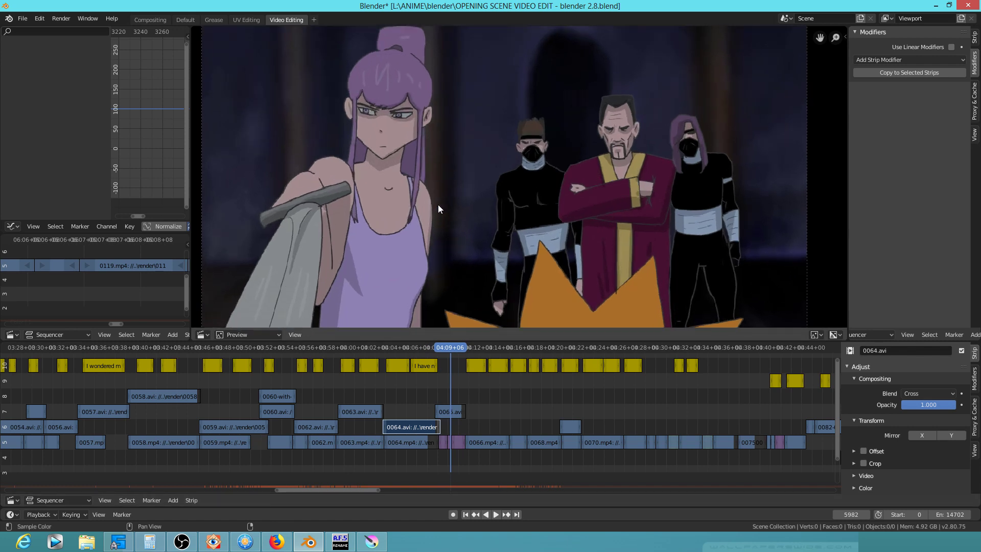
scroll(452, 393, "up", 10)
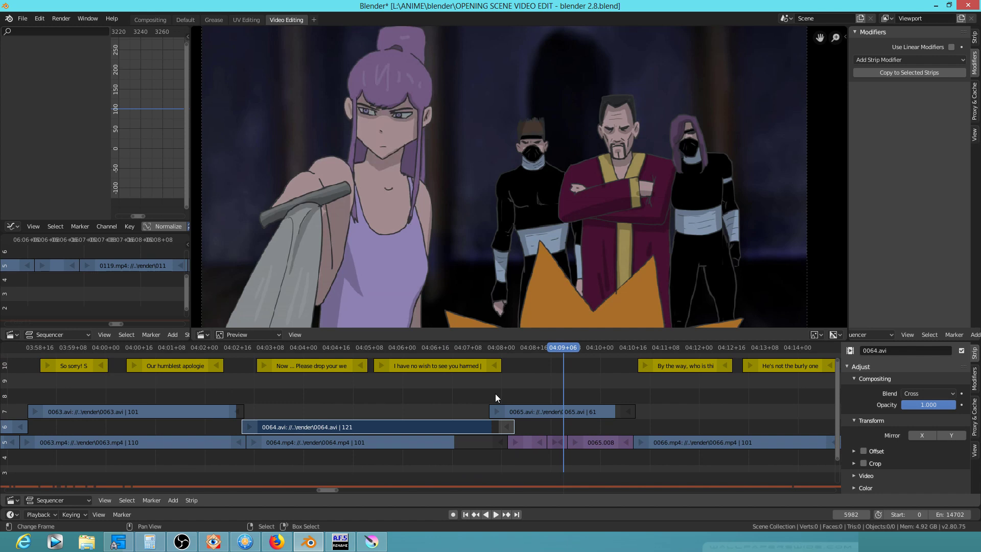
left_click_drag(485, 394, 669, 421)
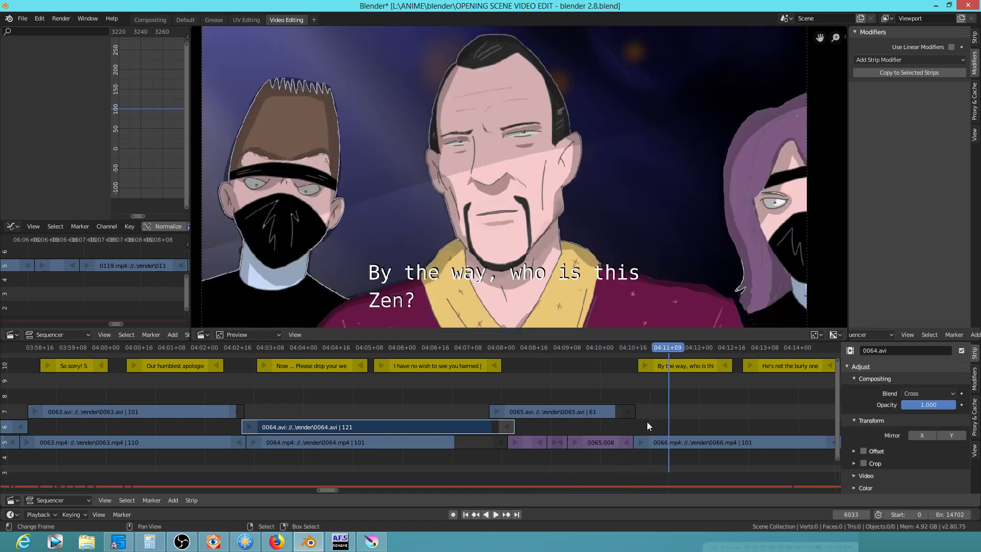